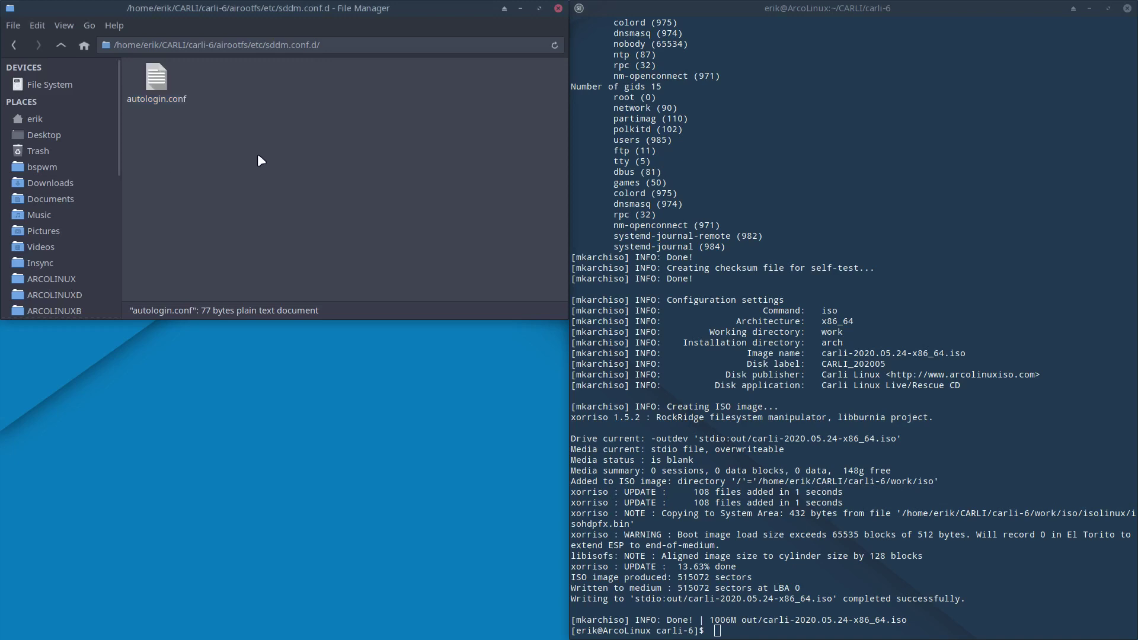
Set the Session value in autologin.conf to gnome, save the file by authorizing with the account password, and close the editor.
click(155, 79)
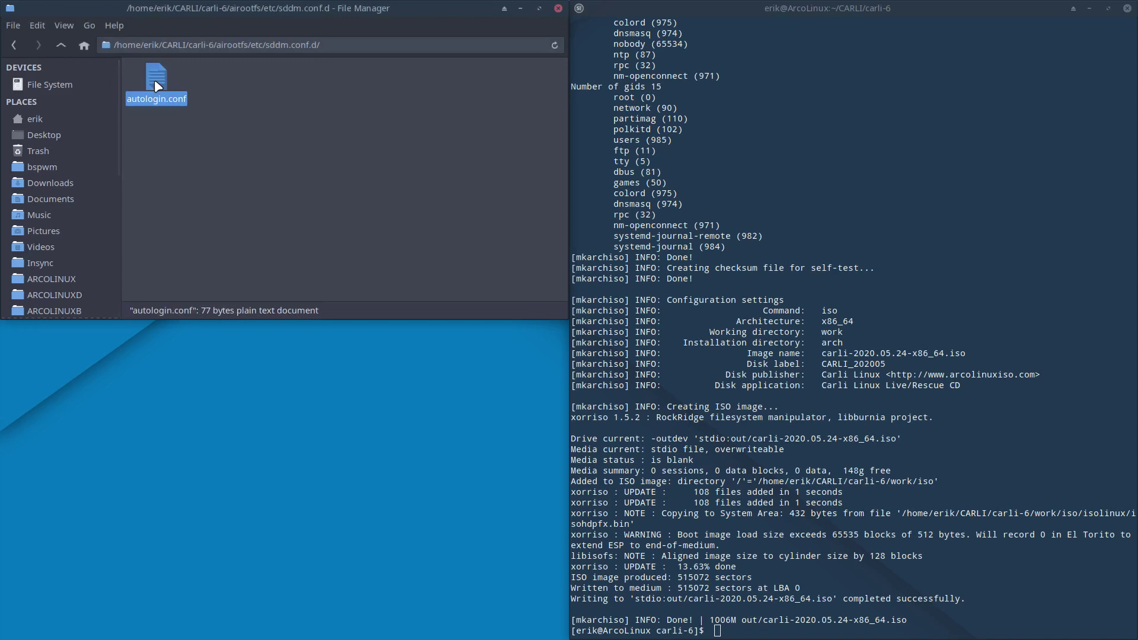
double_click(148, 97)
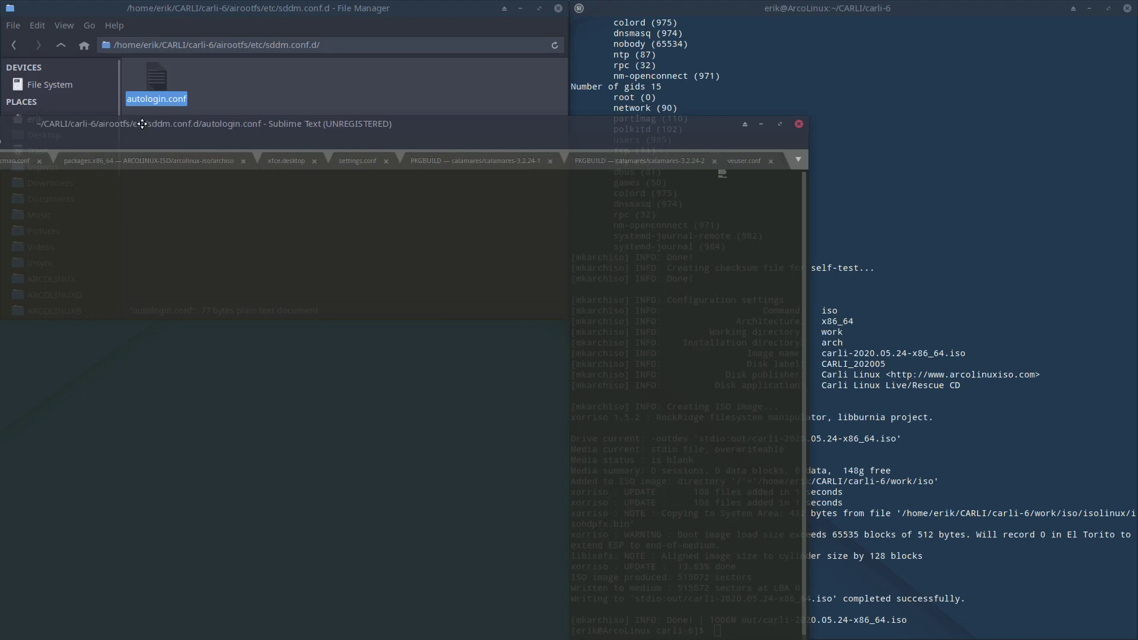
double_click(121, 106)
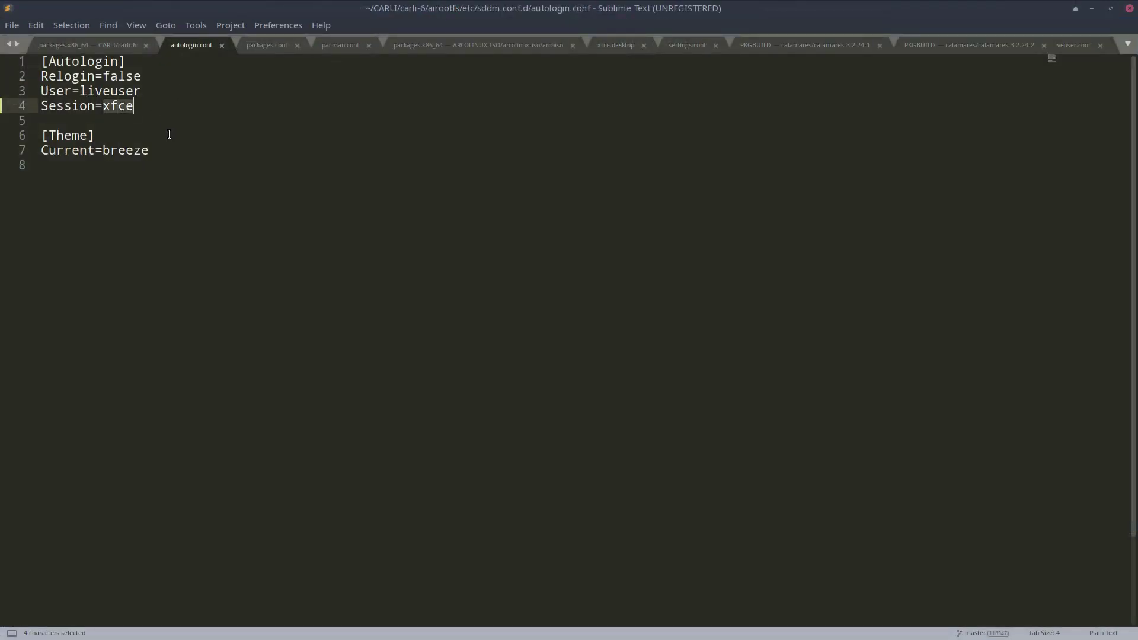
text(gnome)
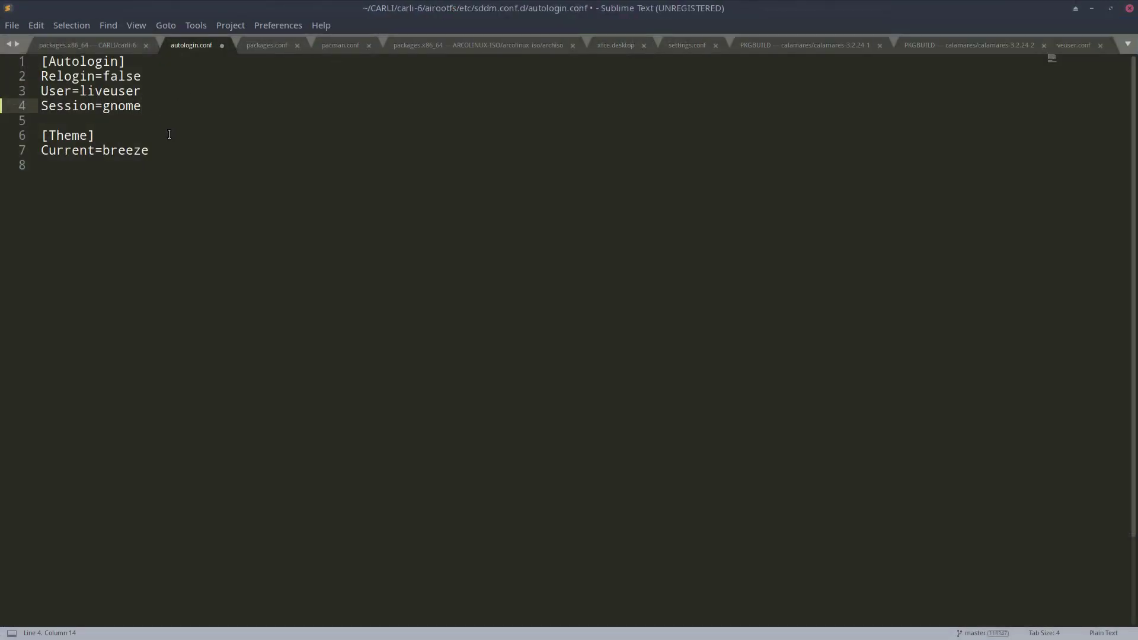
key(ctrl+s)
text(**)
key(Return)
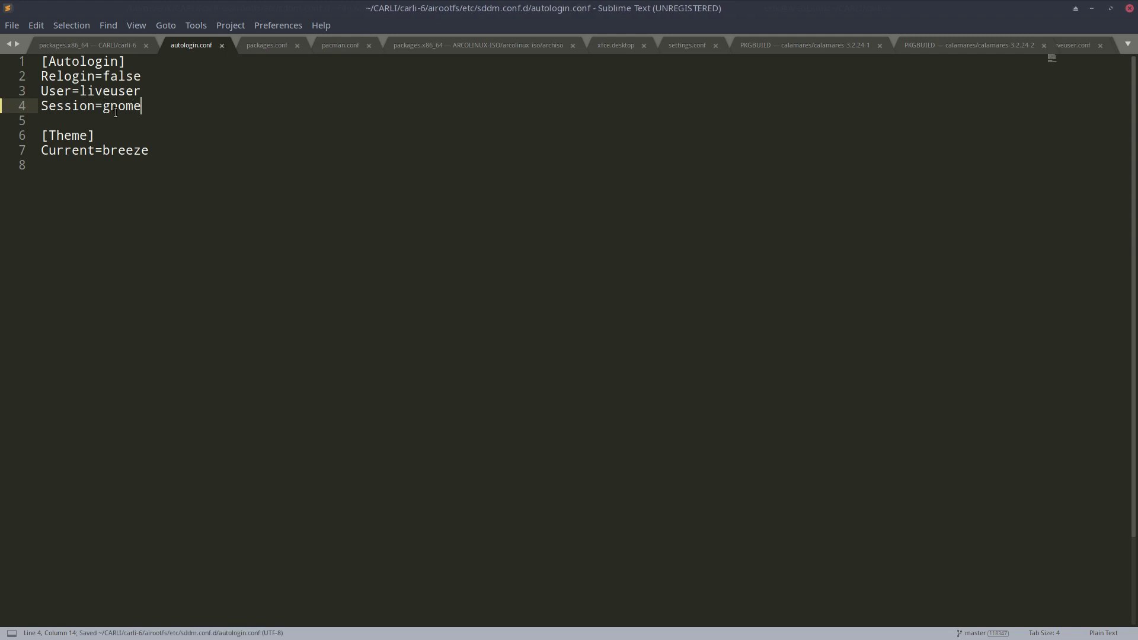
double_click(116, 107)
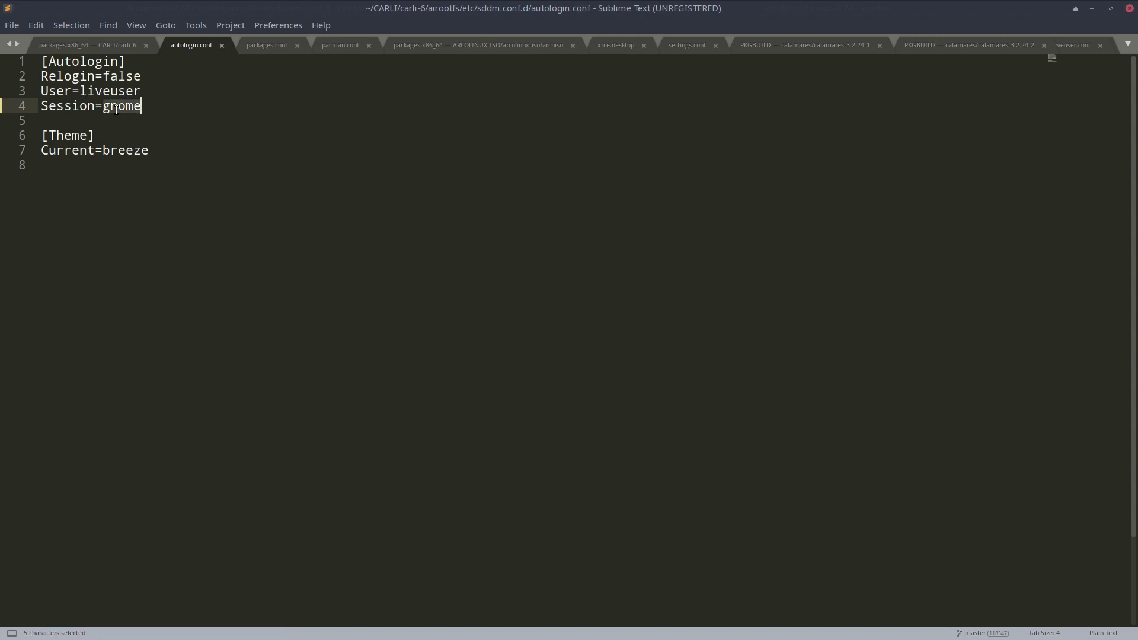
double_click(119, 150)
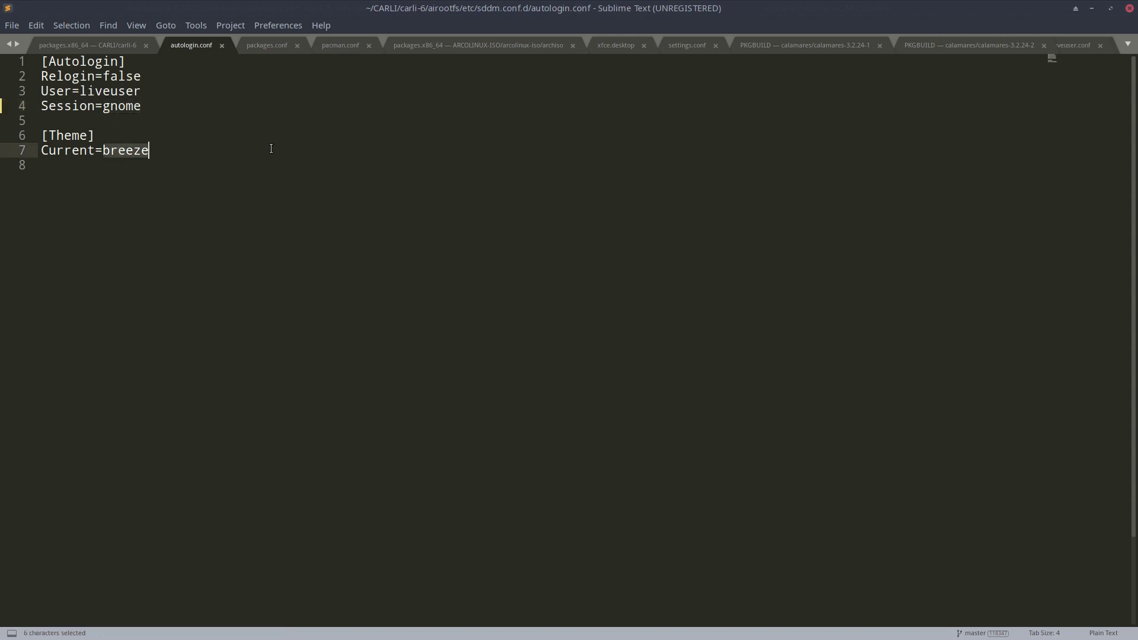
click(1130, 9)
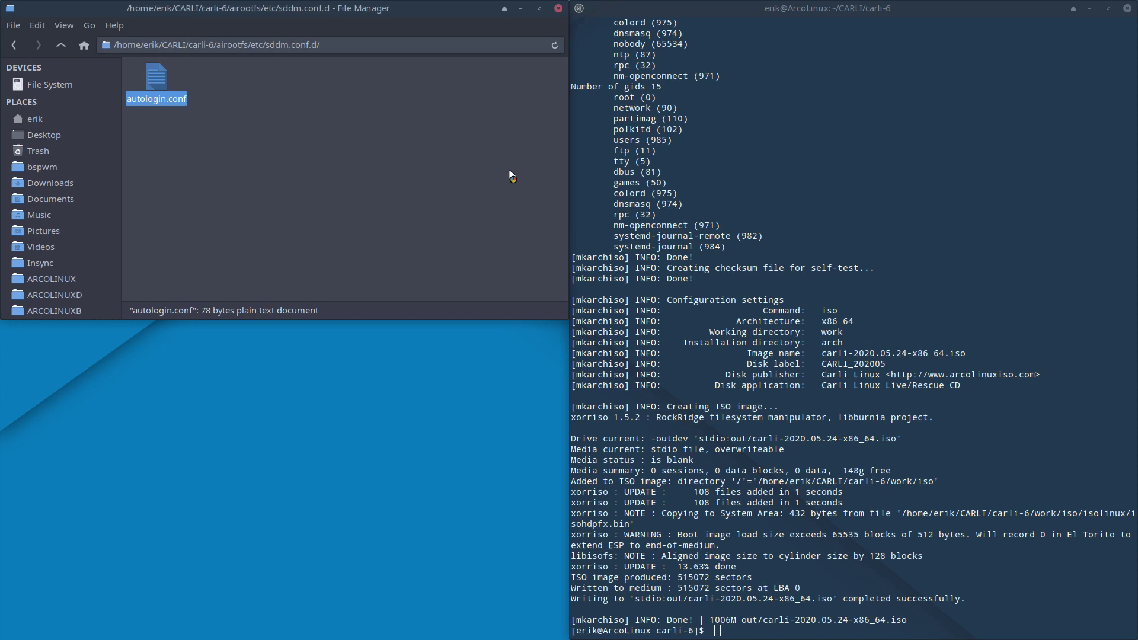
Go back up to the carli-6 folder and duplicate packages.x86_64 there.
click(61, 45)
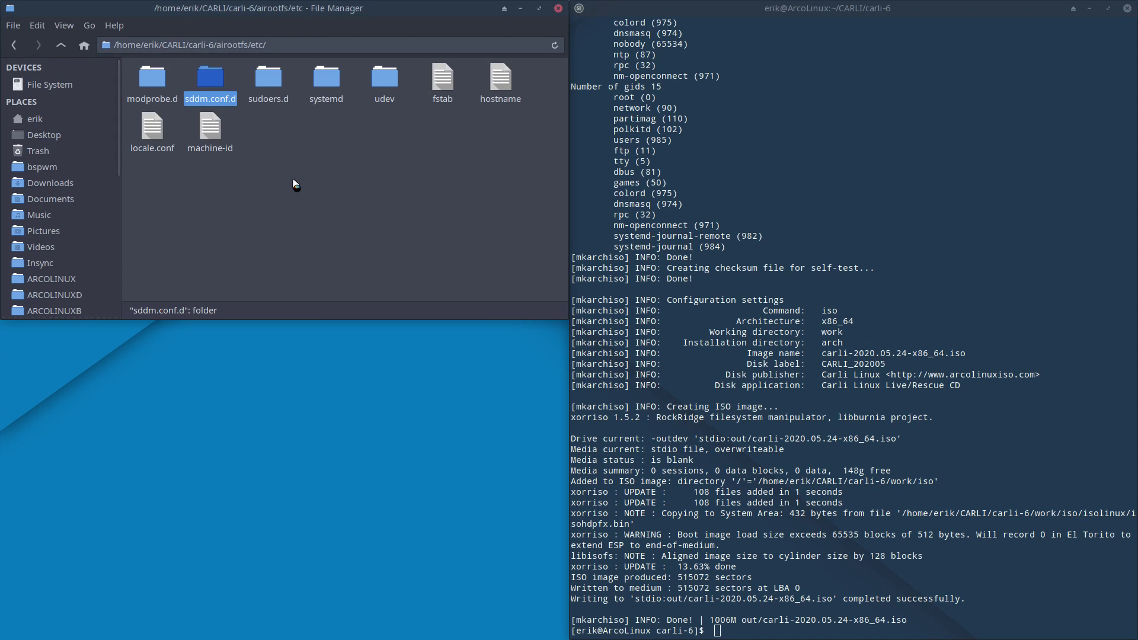
click(62, 46)
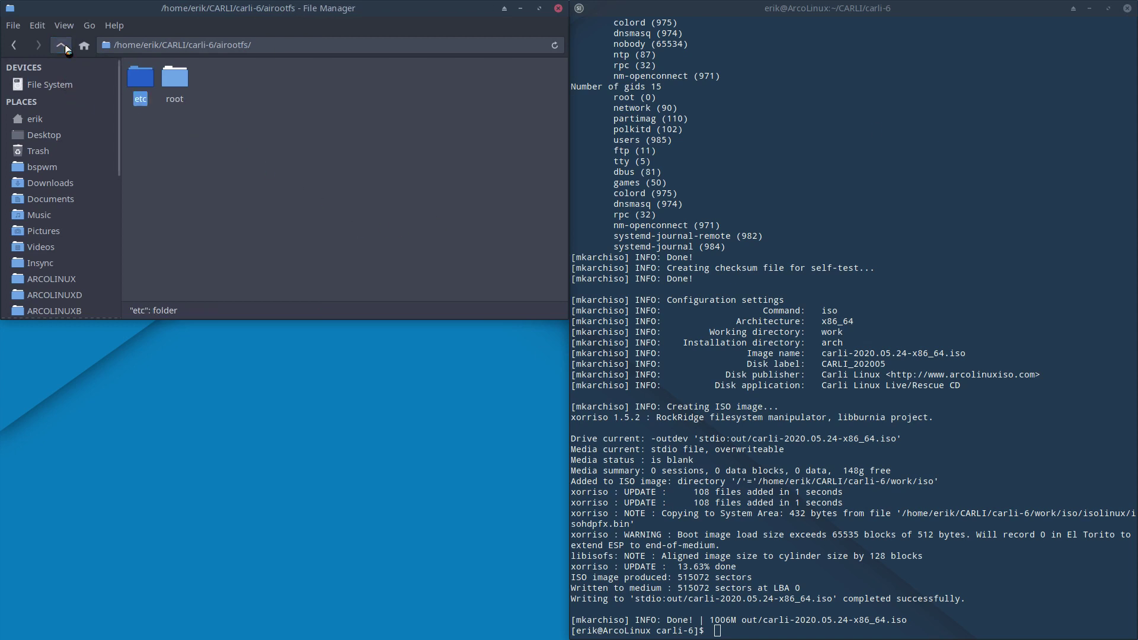
click(62, 46)
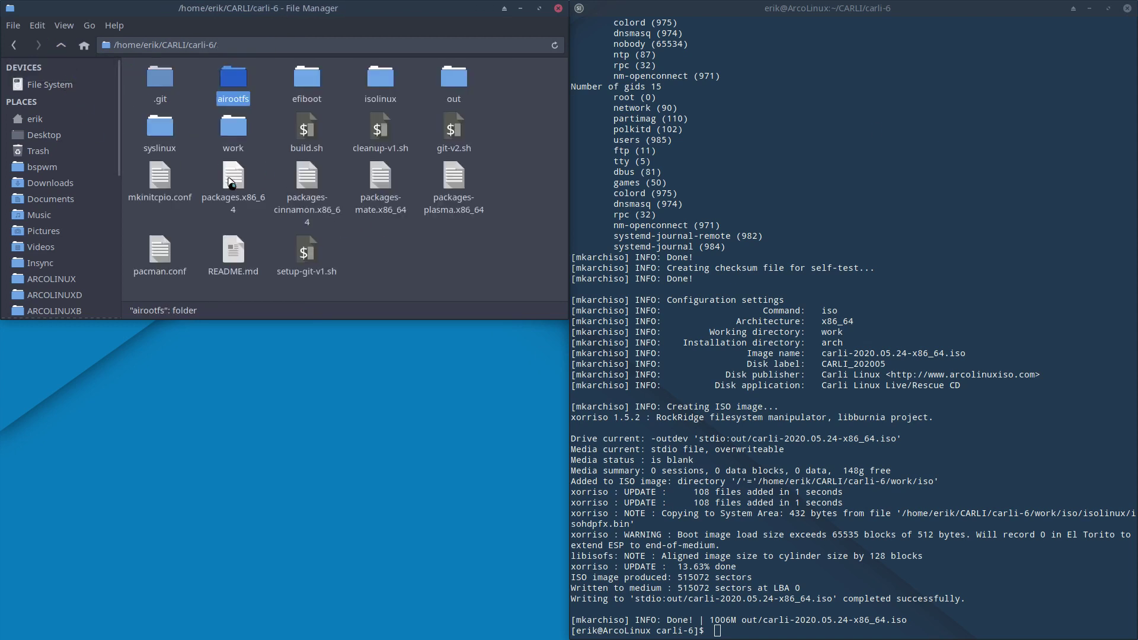
click(233, 200)
key(ctrl+c)
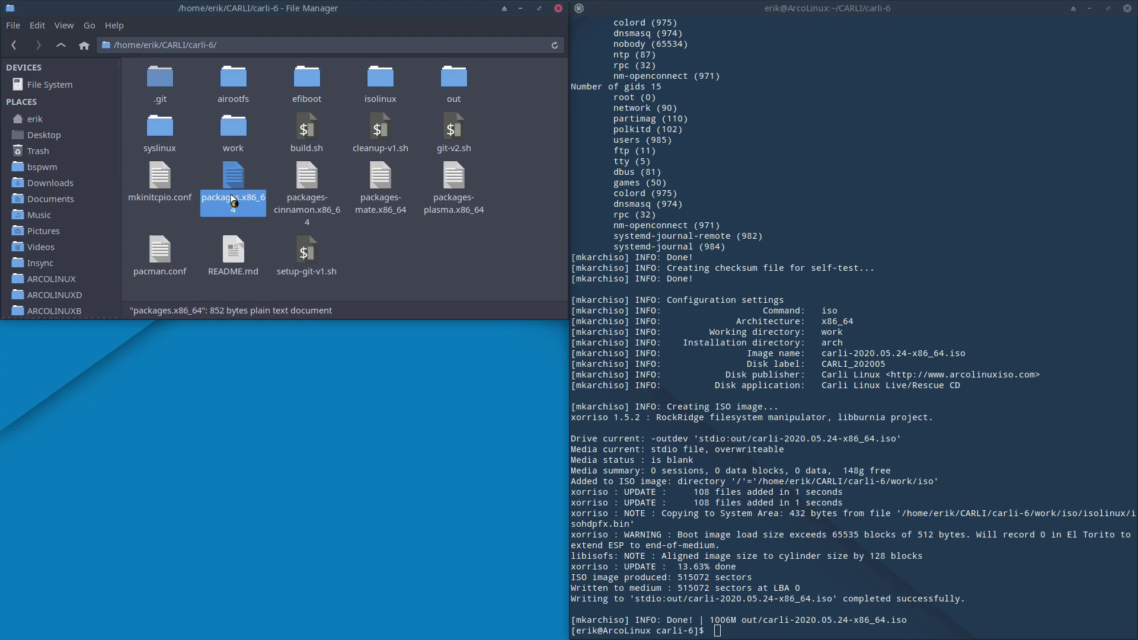
key(ctrl+v)
Rename the duplicated package list to packages-xfce4.x86_64.
key(F2)
key(Right)
key(BackSpace)
key(BackSpace)
key(BackSpace)
key(BackSpace)
key(BackSpace)
key(BackSpace)
key(BackSpace)
key(BackSpace)
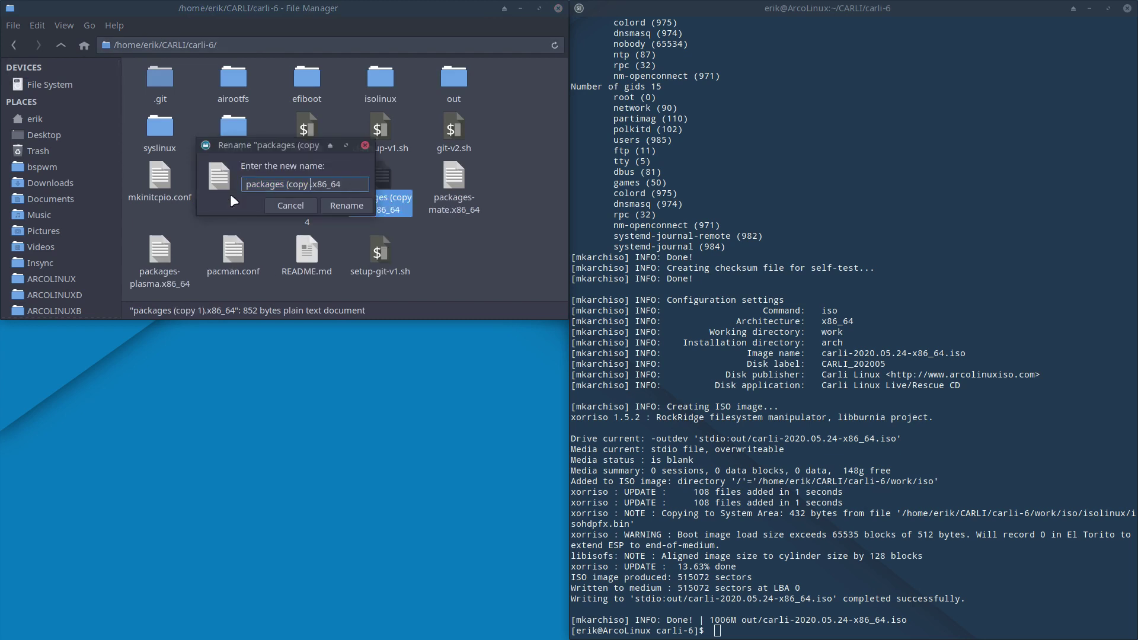
key(BackSpace)
text(-xfce4)
key(Return)
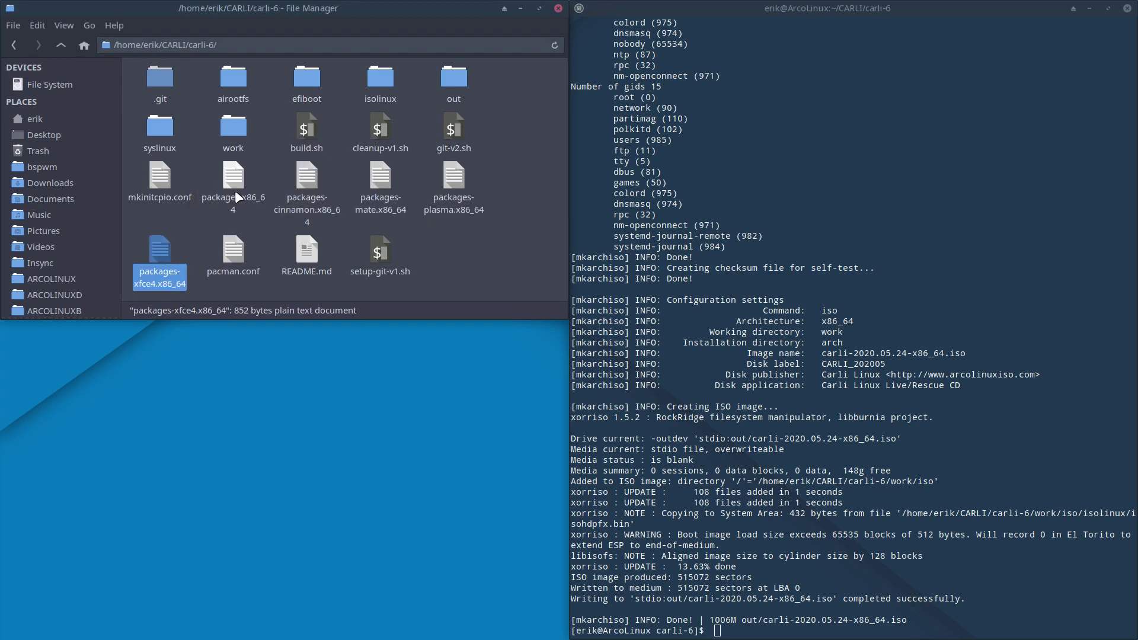
In packages.x86_64, replace the xfce4 and xfce4-goodies lines under #Carli with gnome and gnome-extra.
click(306, 189)
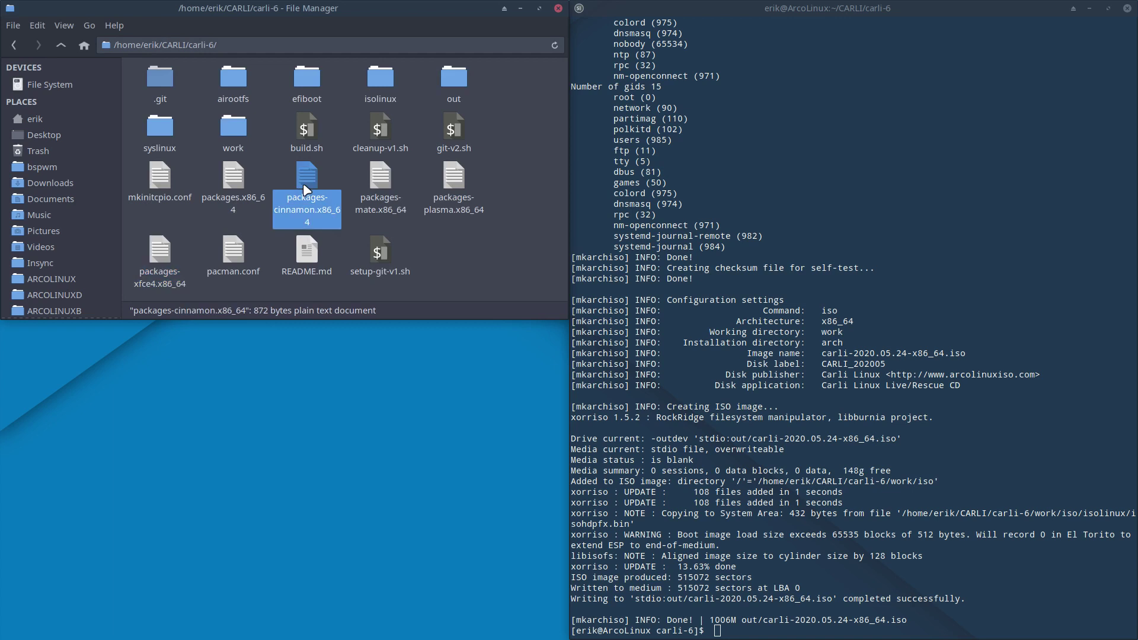
click(362, 183)
click(454, 177)
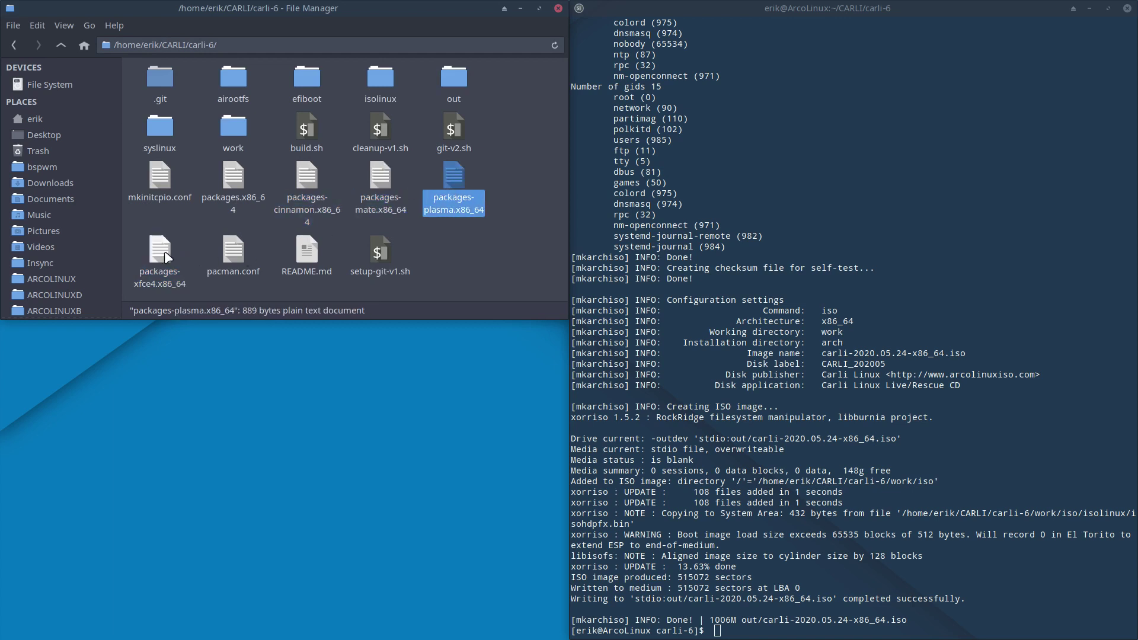
click(247, 201)
double_click(231, 176)
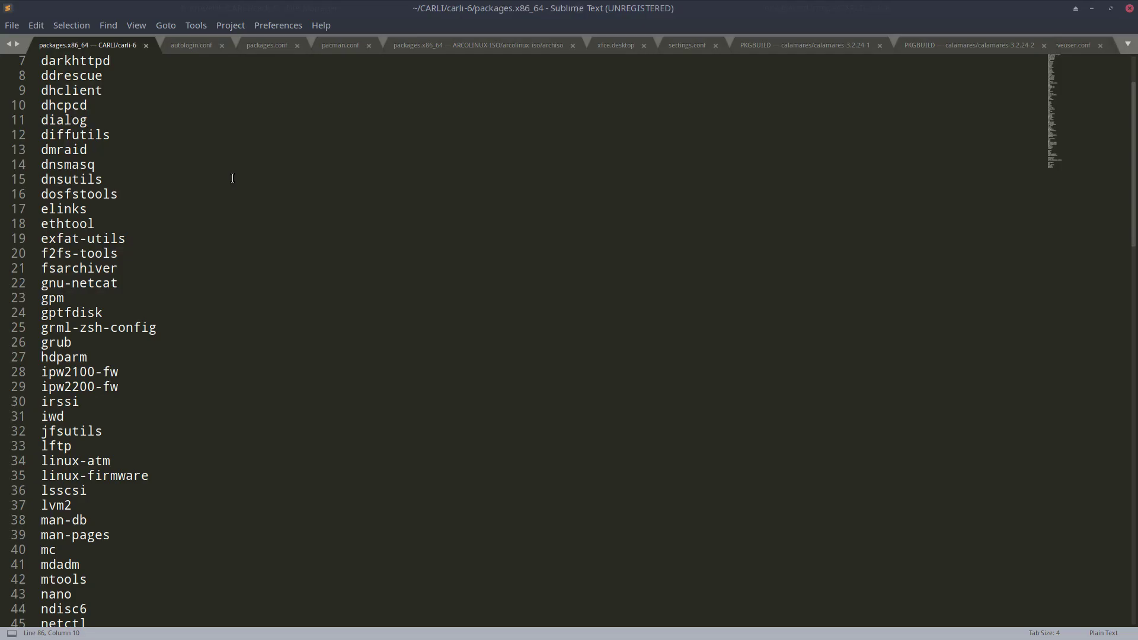
scroll(232, 178, down, 20)
scroll(229, 190, up, 10)
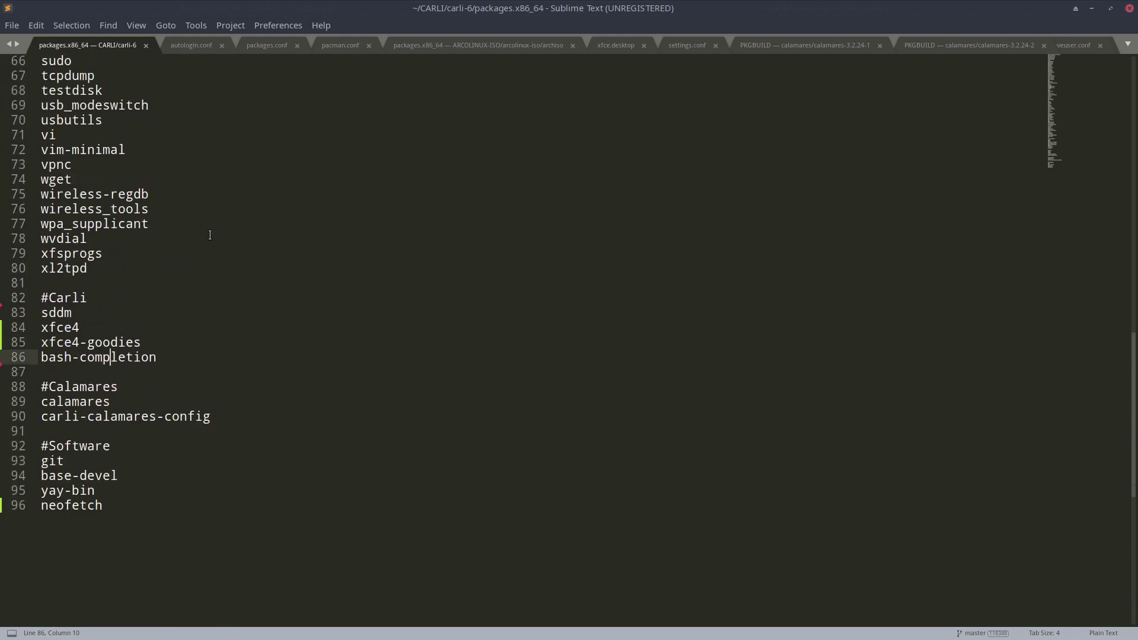
drag(148, 342, 30, 331)
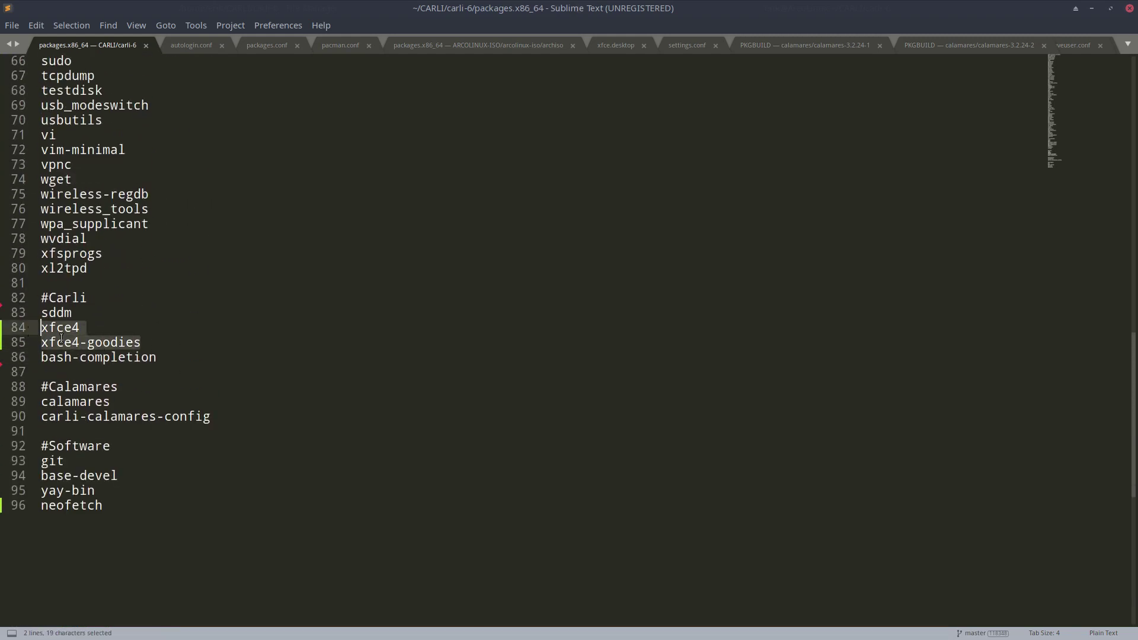
text(gnome)
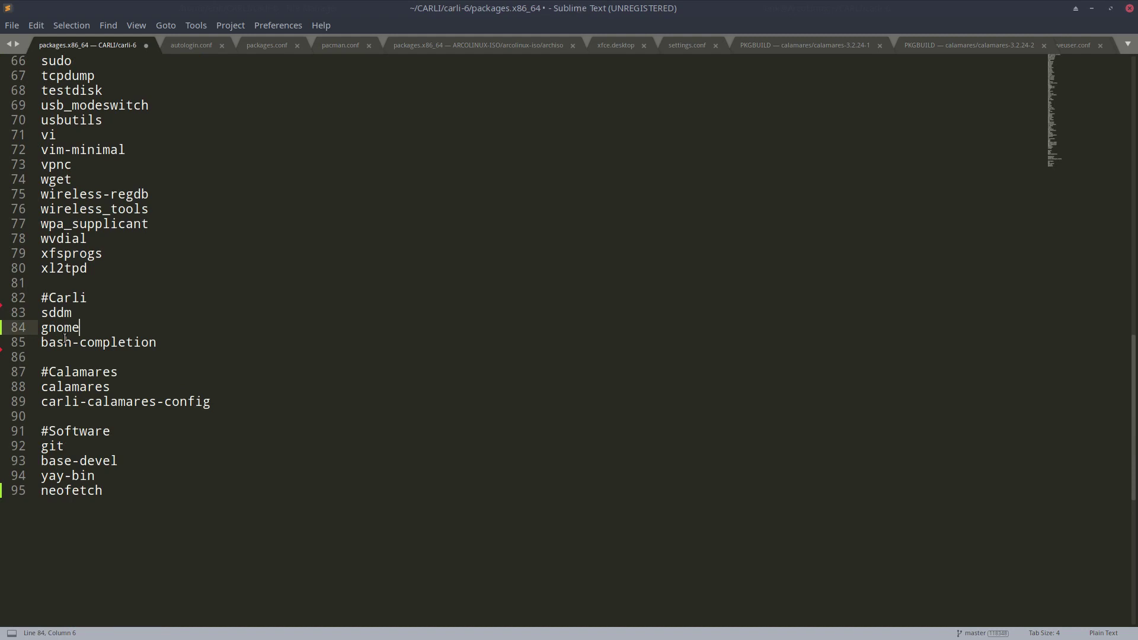
key(Return)
text(gnome)
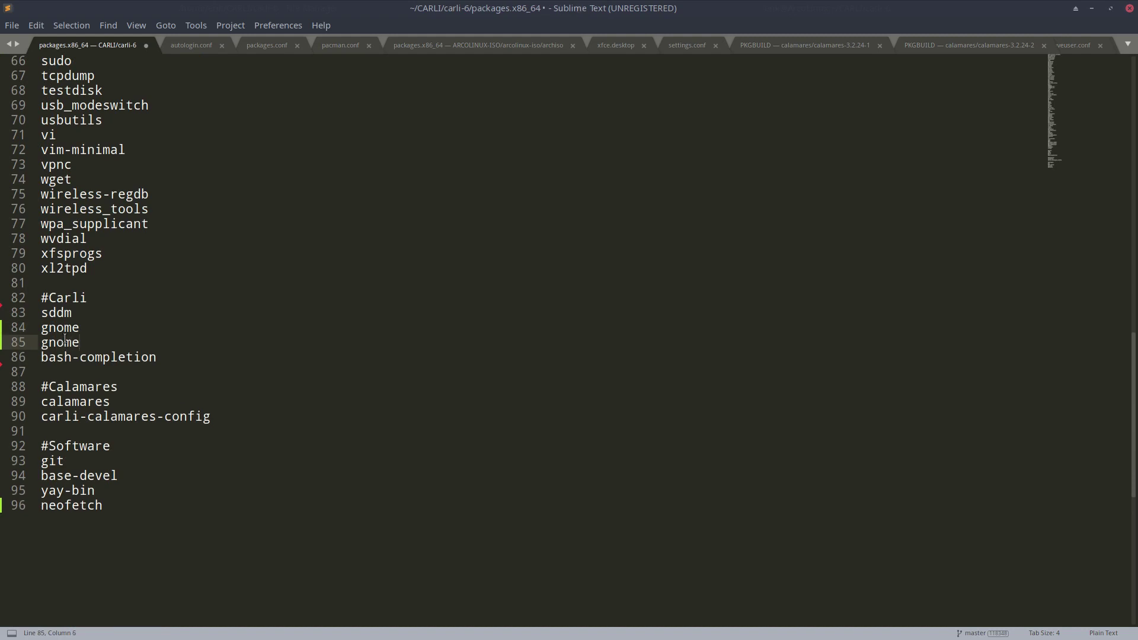
text(-extra)
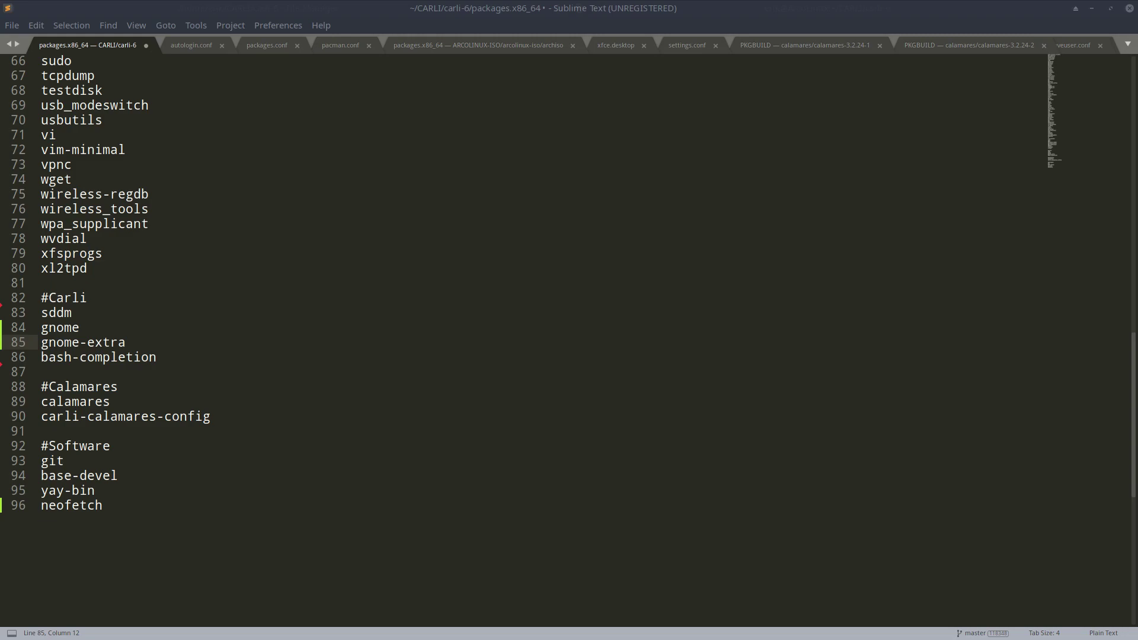
Check the GNOME package names in the ArcoLinux cheat sheet PDF and the Installation section of the ArchWiki GNOME page.
key(alt+Tab)
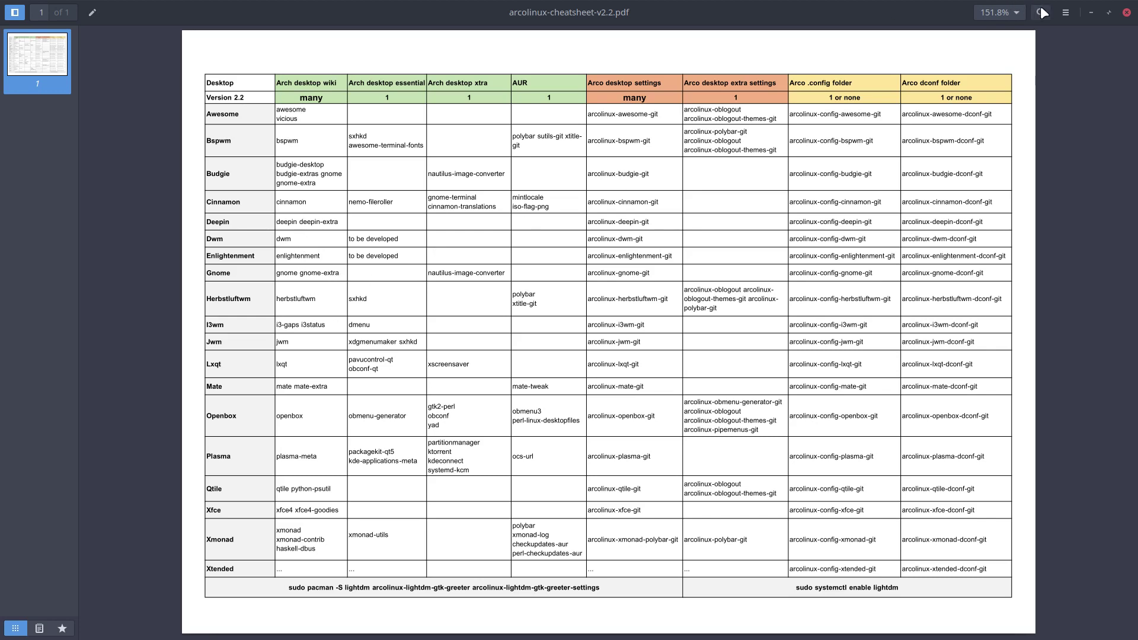
click(1089, 12)
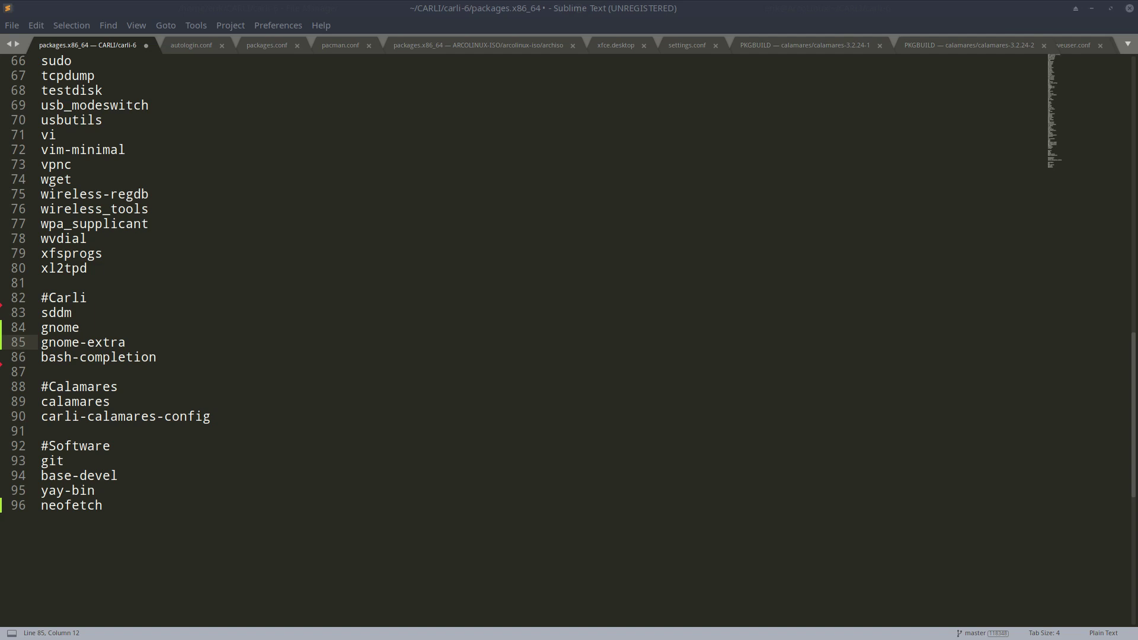
key(alt+Tab)
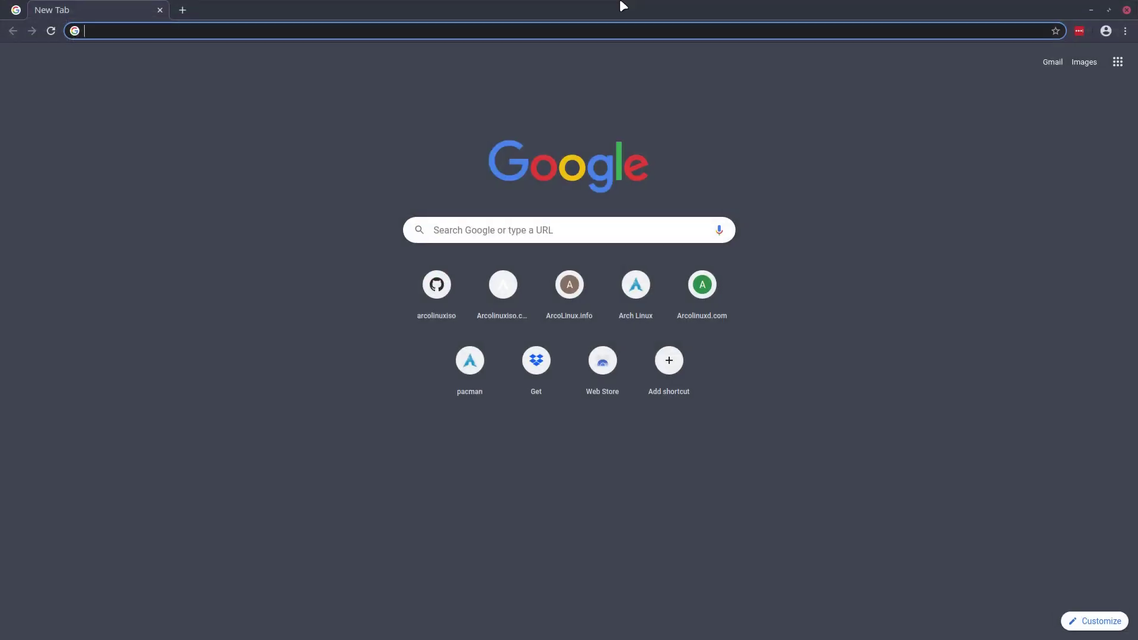
text(arch wiki gnome)
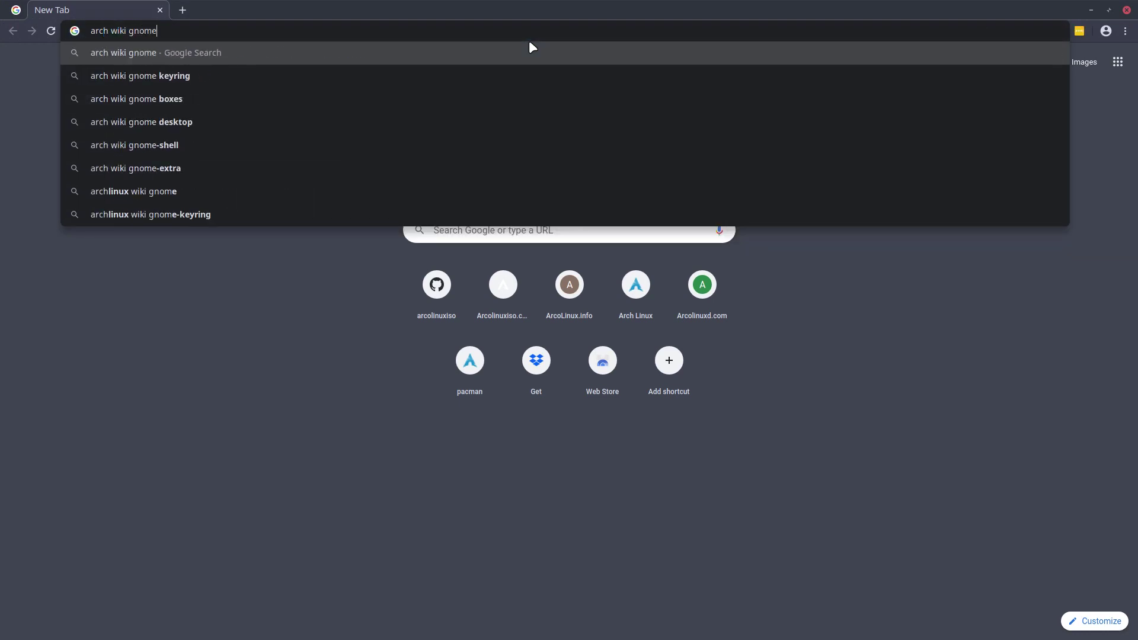
key(Return)
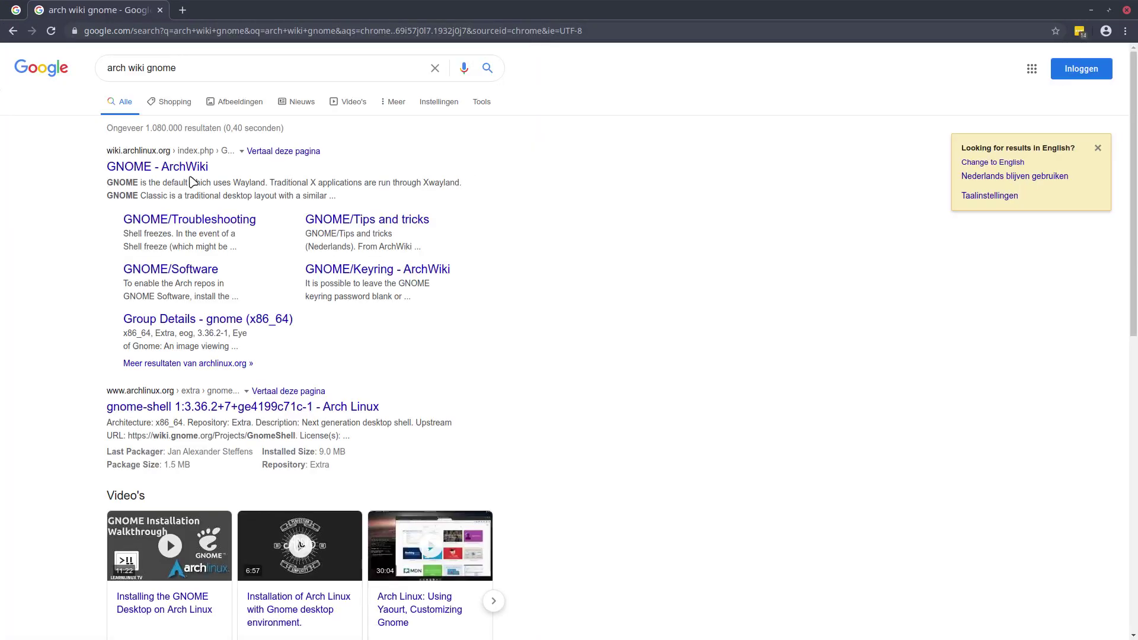
click(157, 168)
scroll(396, 224, down, 8)
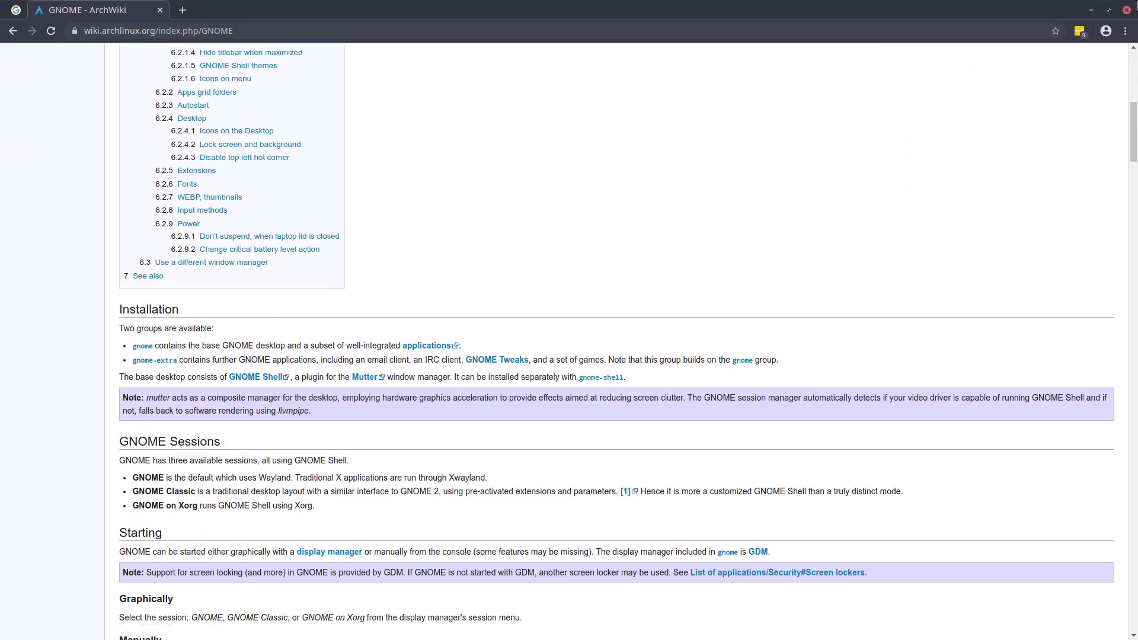
click(1126, 11)
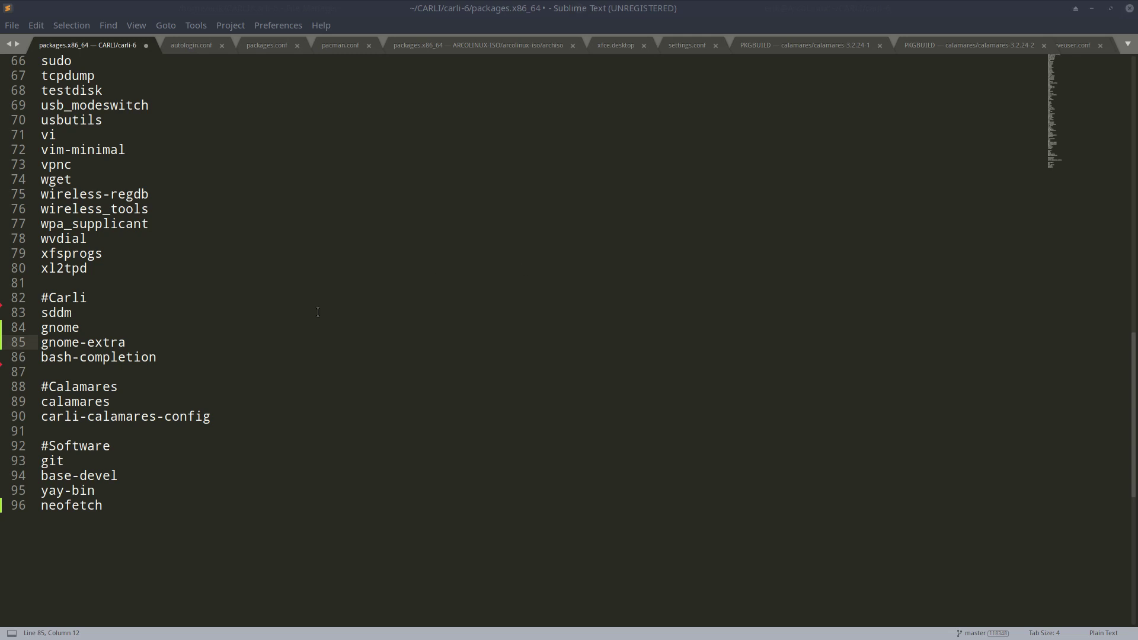
Review the gnome and gnome-extra lines and save packages.x86_64.
click(110, 327)
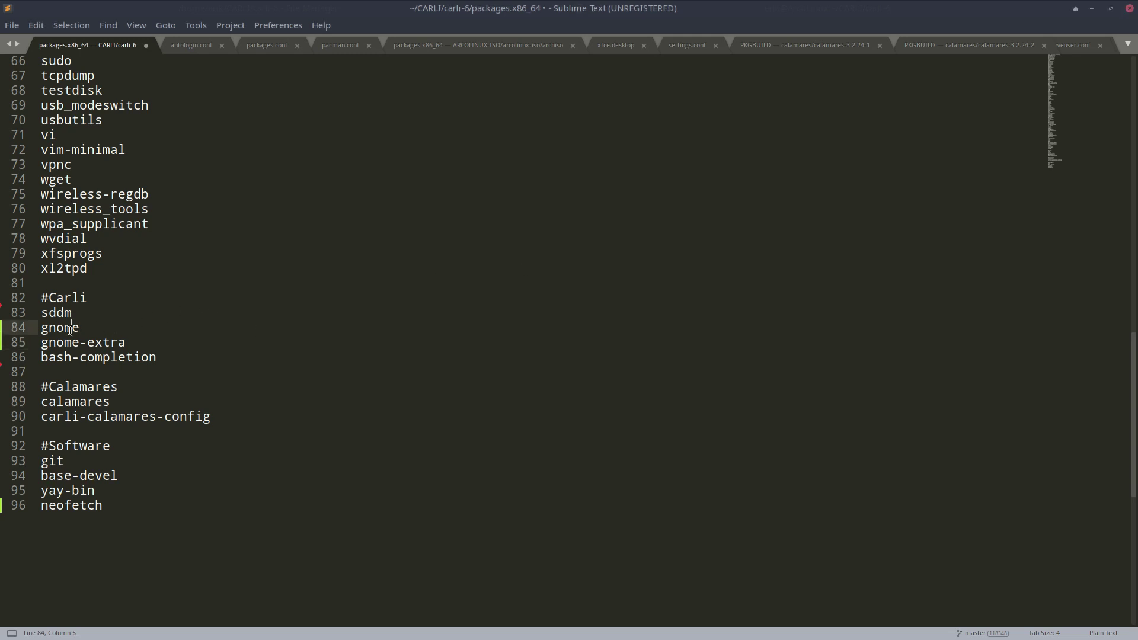
click(107, 343)
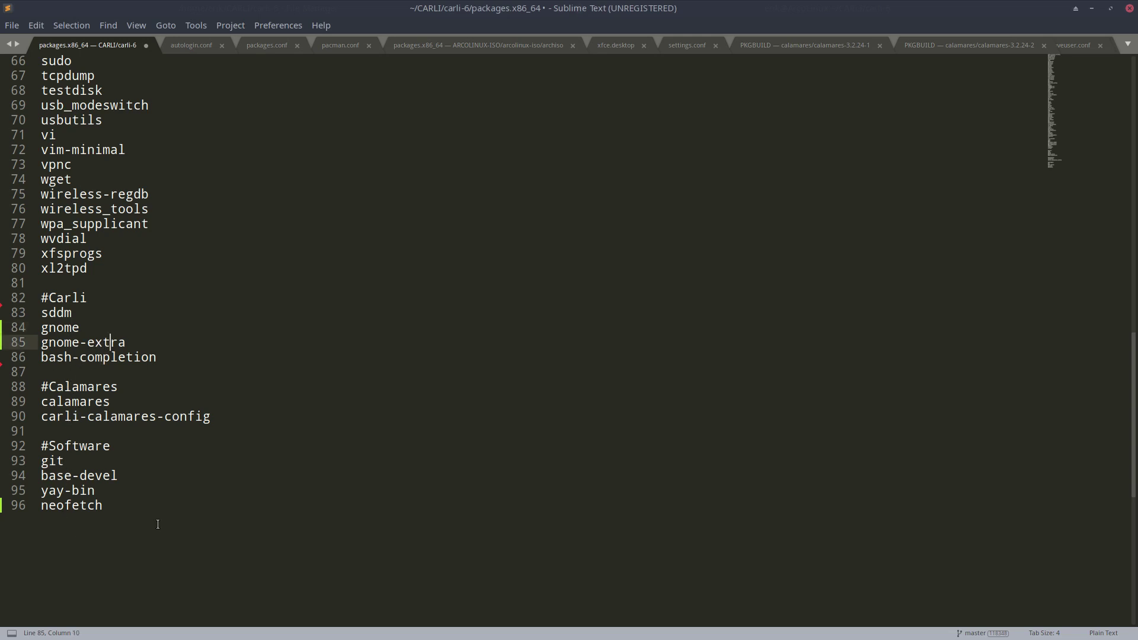
key(ctrl+s)
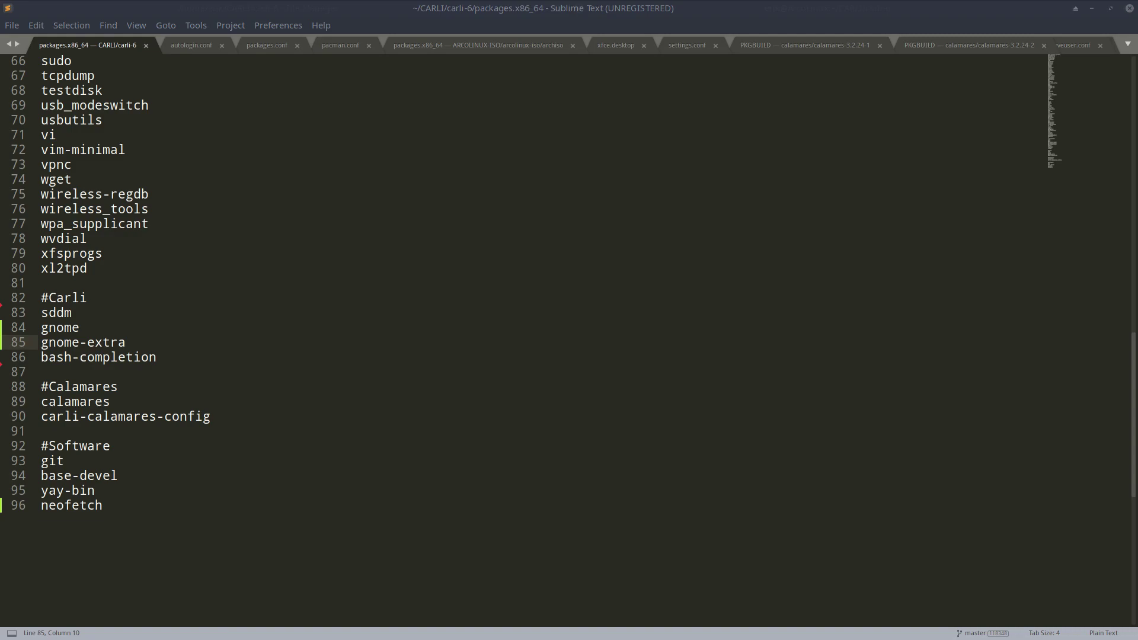
Consult the Gnome row of the ArcoLinux cheat sheet, close the PDF, and bring up the file manager at the ARCOLINUXB folder.
key(alt+Tab)
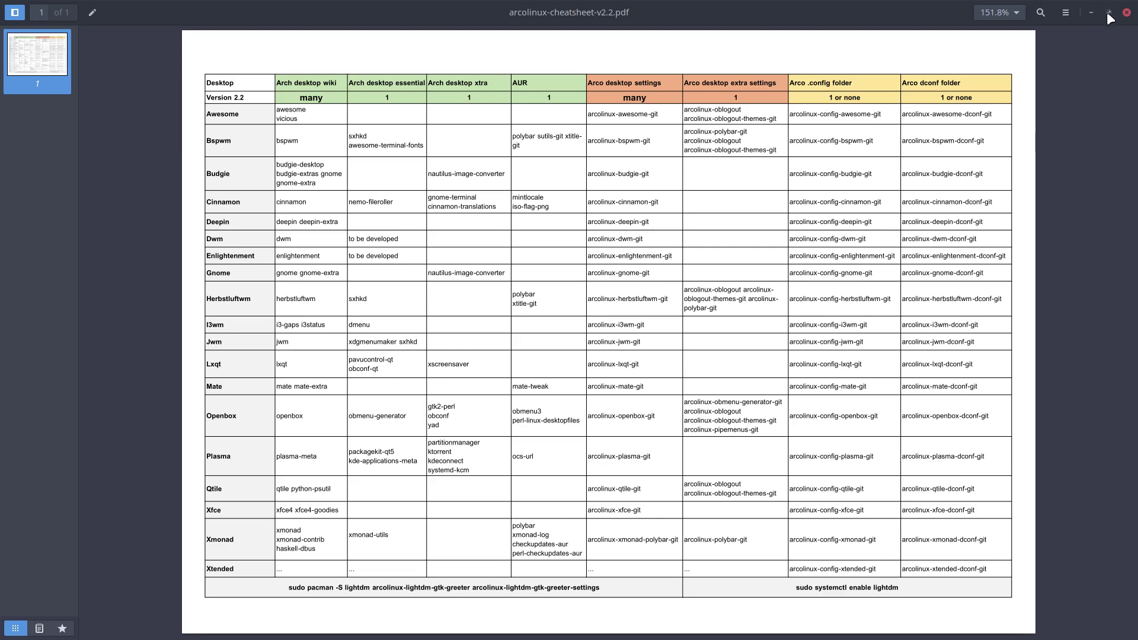
click(1127, 12)
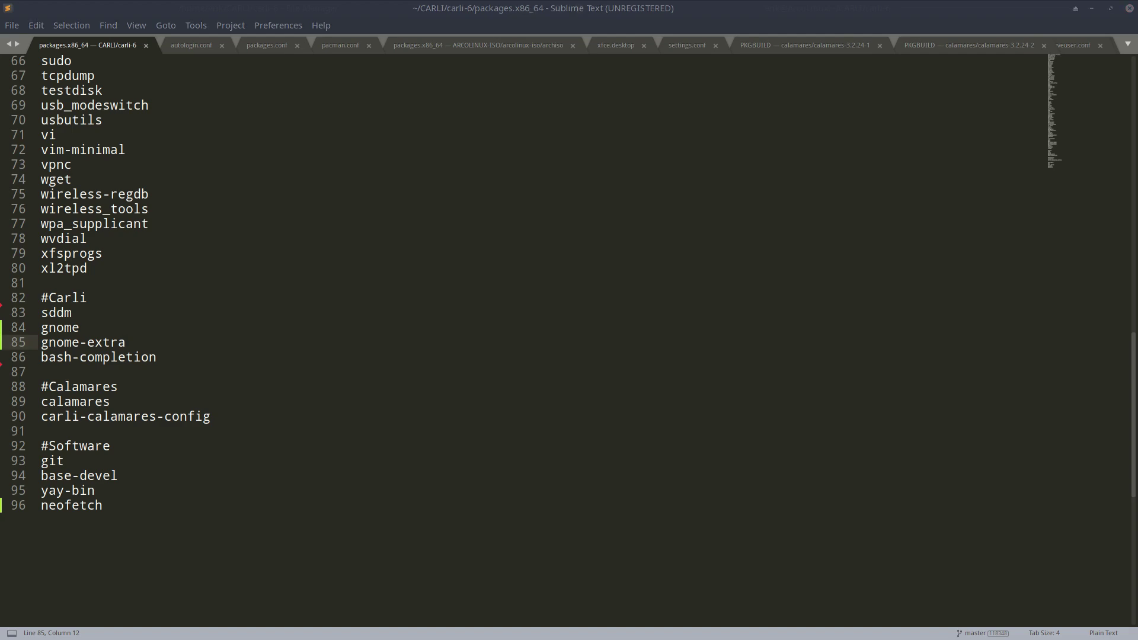
key(alt+Tab)
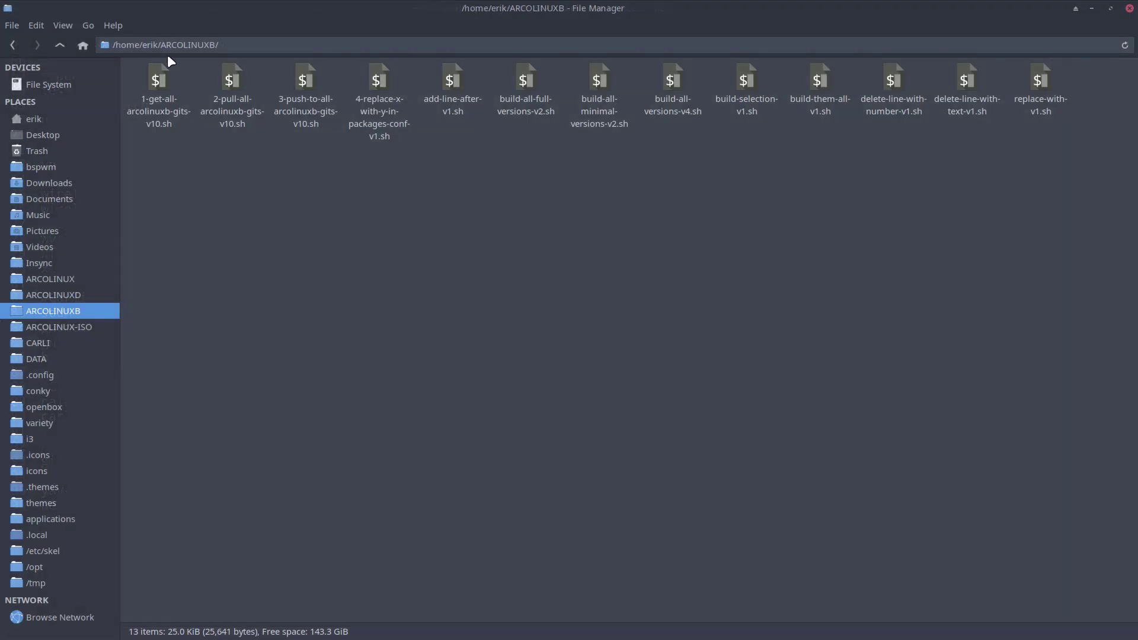
Open a terminal in the ARCOLINUXB folder and run ./1-get-all-arcolinuxb-gits-v10.sh to clone the repositories.
right_click(265, 290)
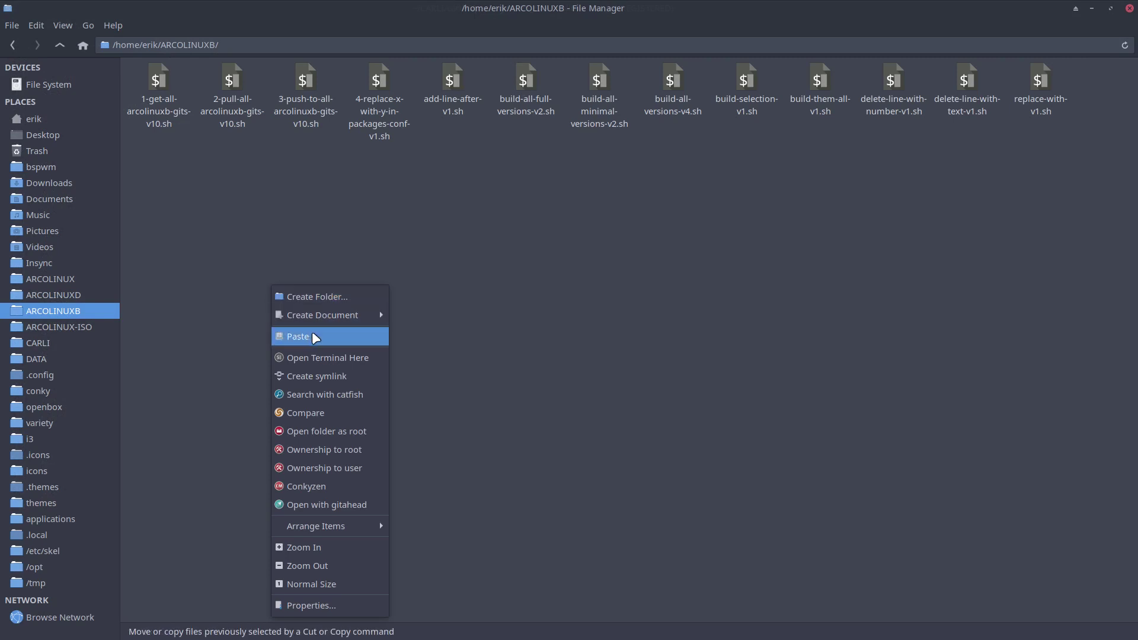
click(379, 360)
text(?.:1)
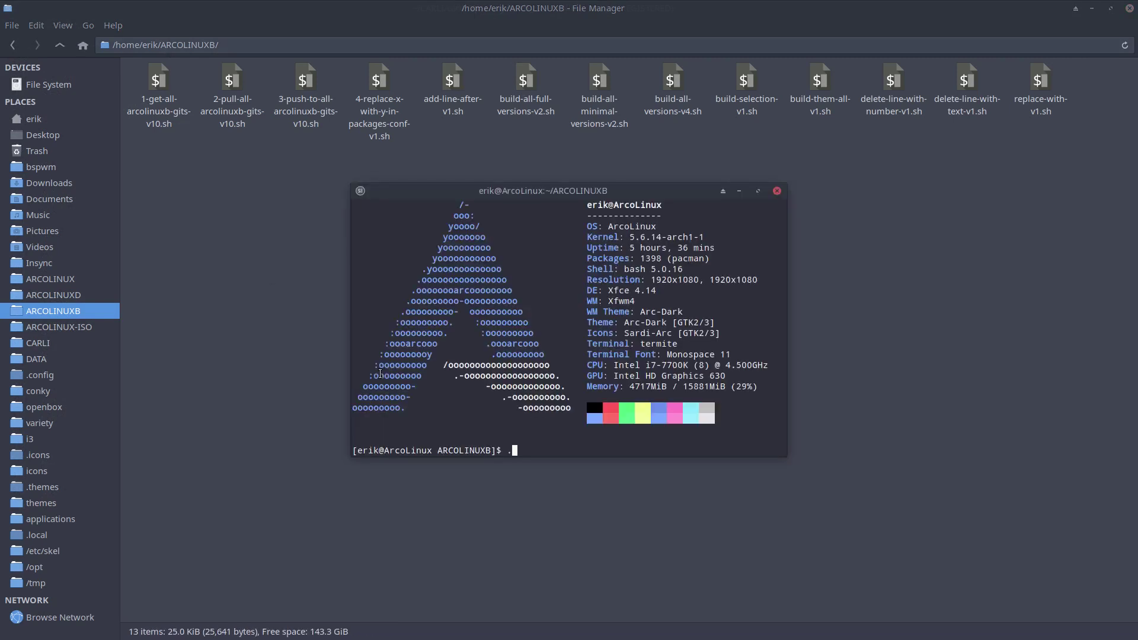
key(Tab)
key(Return)
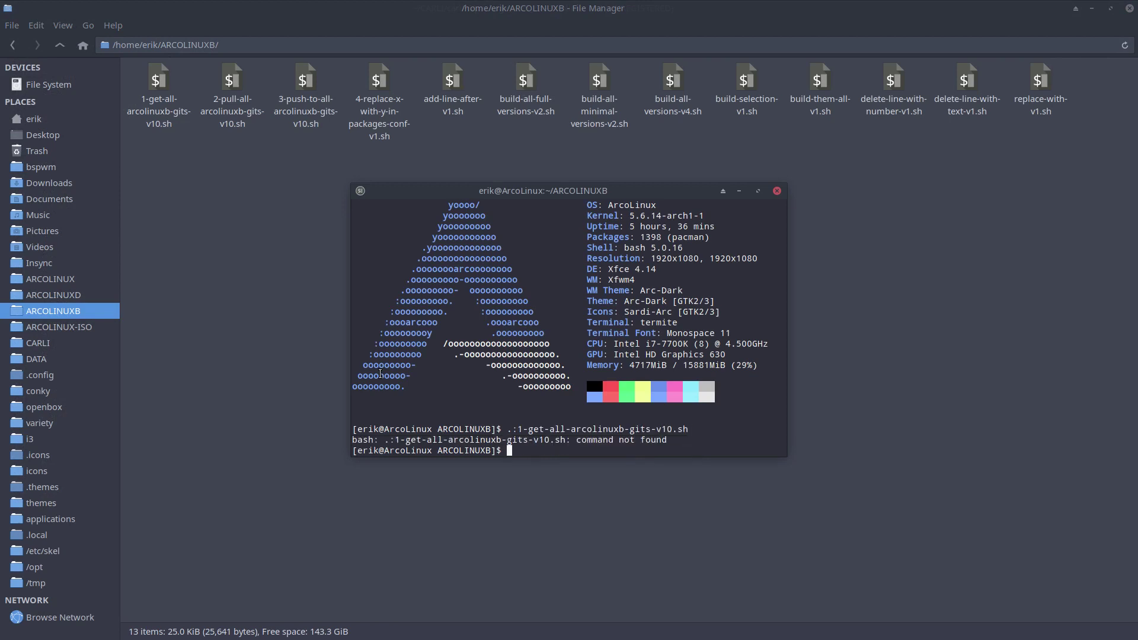
text(./1)
key(Tab)
key(Return)
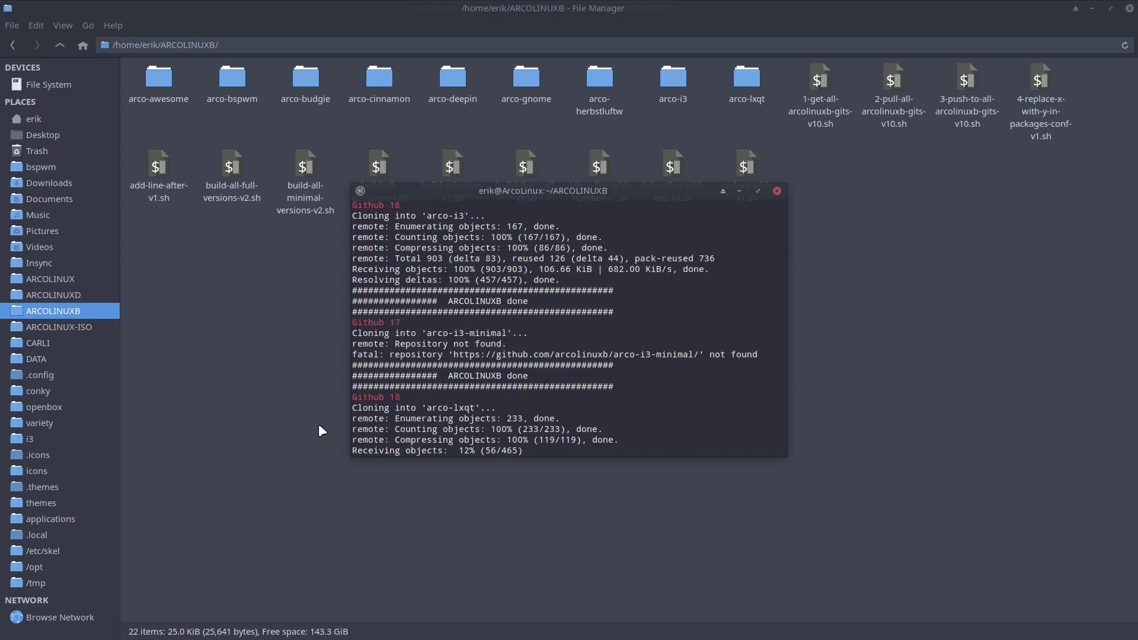
Open the packages.x86_64 file from the archiso folder of the cloned arco-gnome repository.
double_click(523, 92)
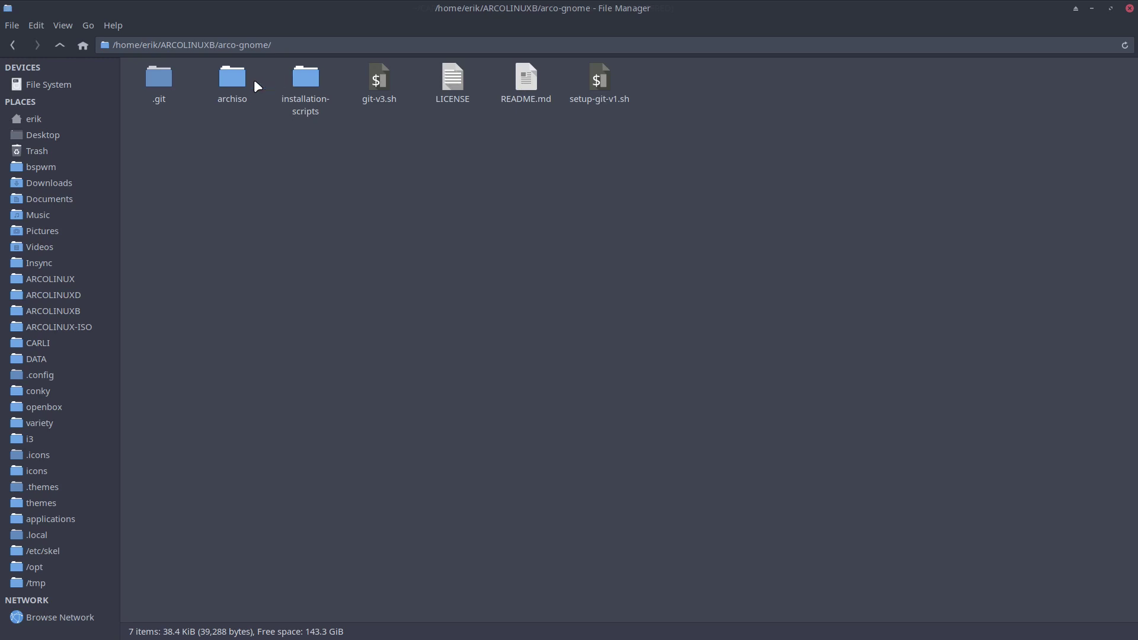
double_click(232, 80)
double_click(160, 79)
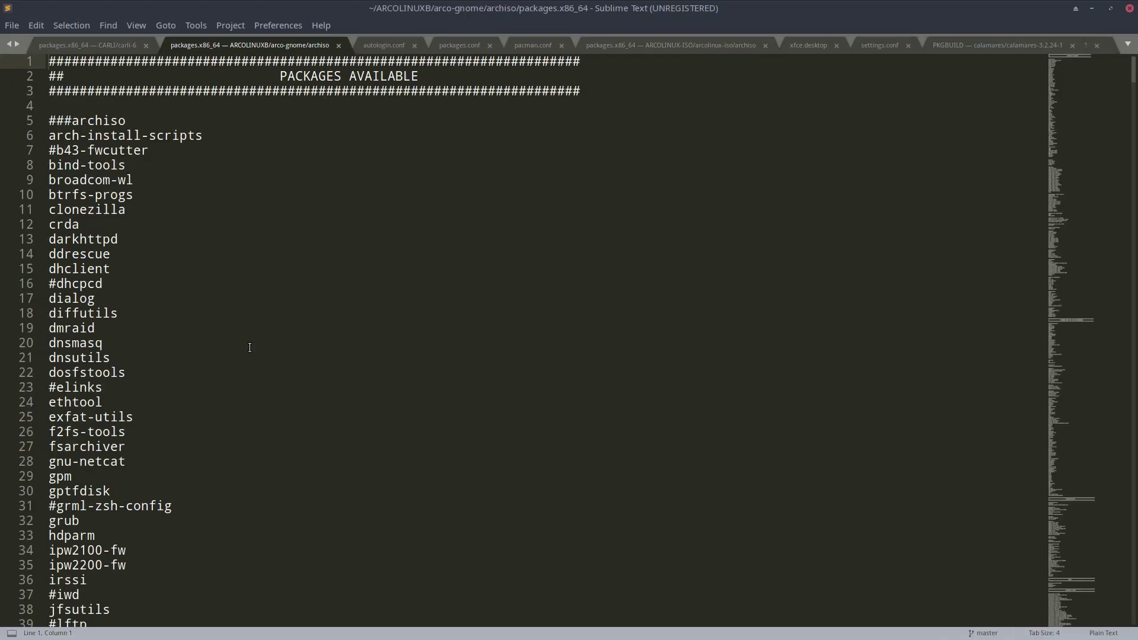
Copy the package lines from gnome through guake under the ISO SPECIFIC heading.
scroll(249, 348, down, 20)
scroll(268, 330, down, 20)
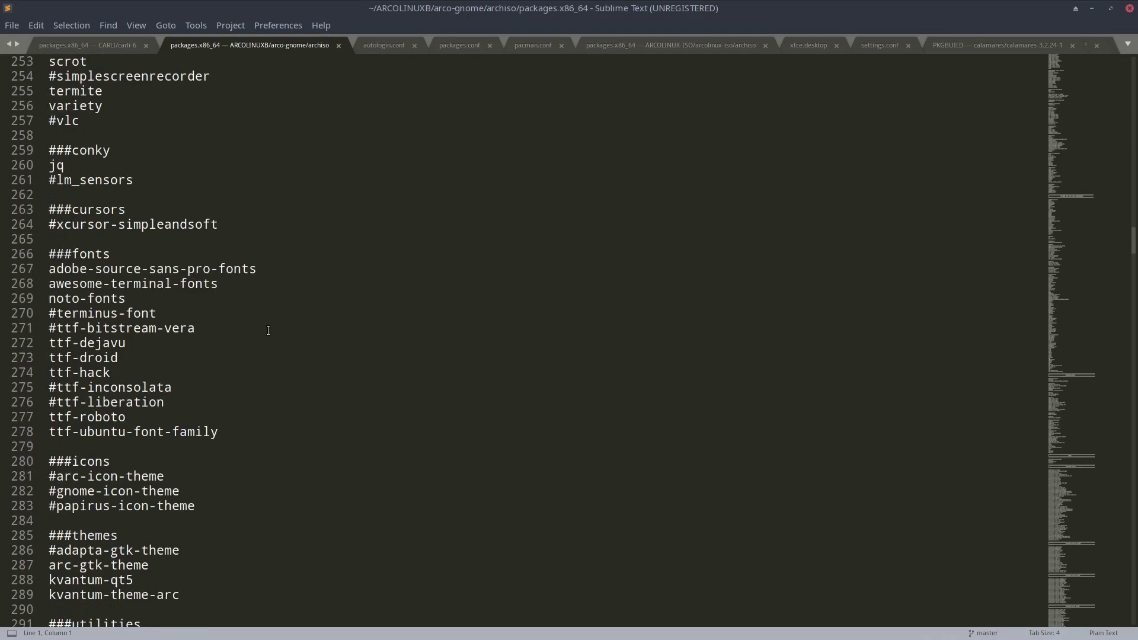
scroll(268, 331, down, 20)
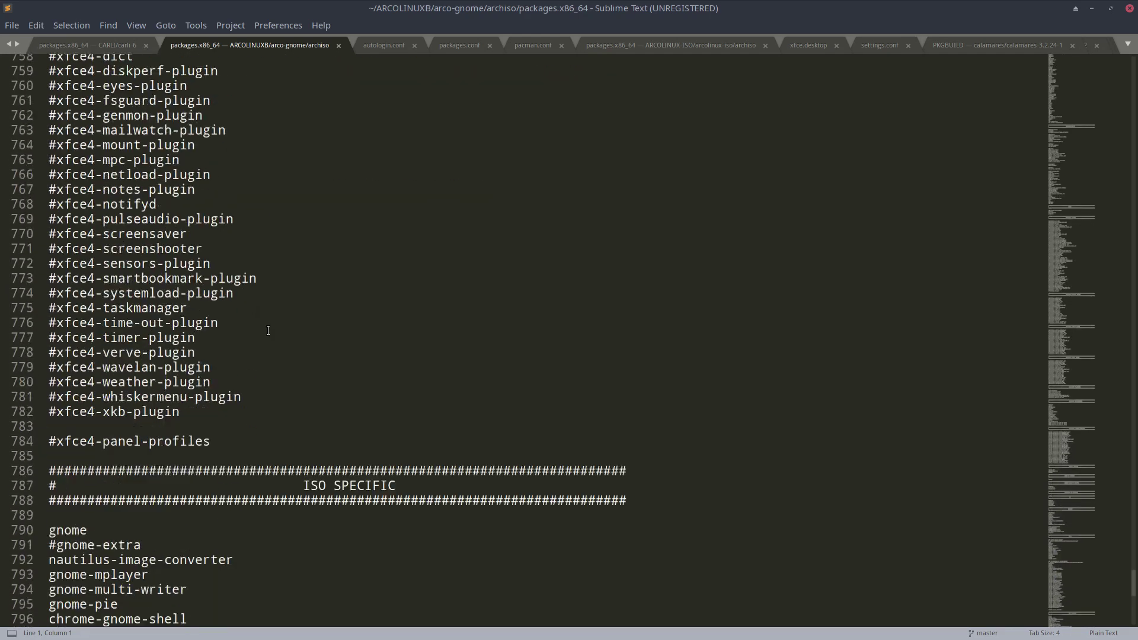
scroll(268, 330, up, 20)
scroll(268, 330, down, 3)
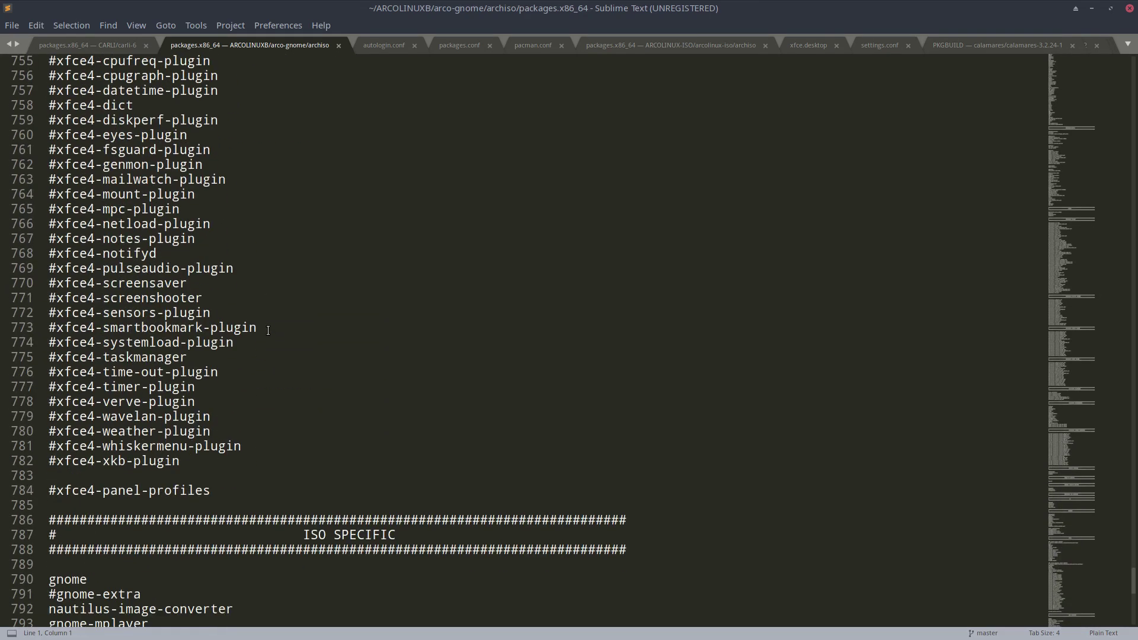
scroll(268, 330, down, 4)
drag(116, 535, 48, 402)
click(72, 522)
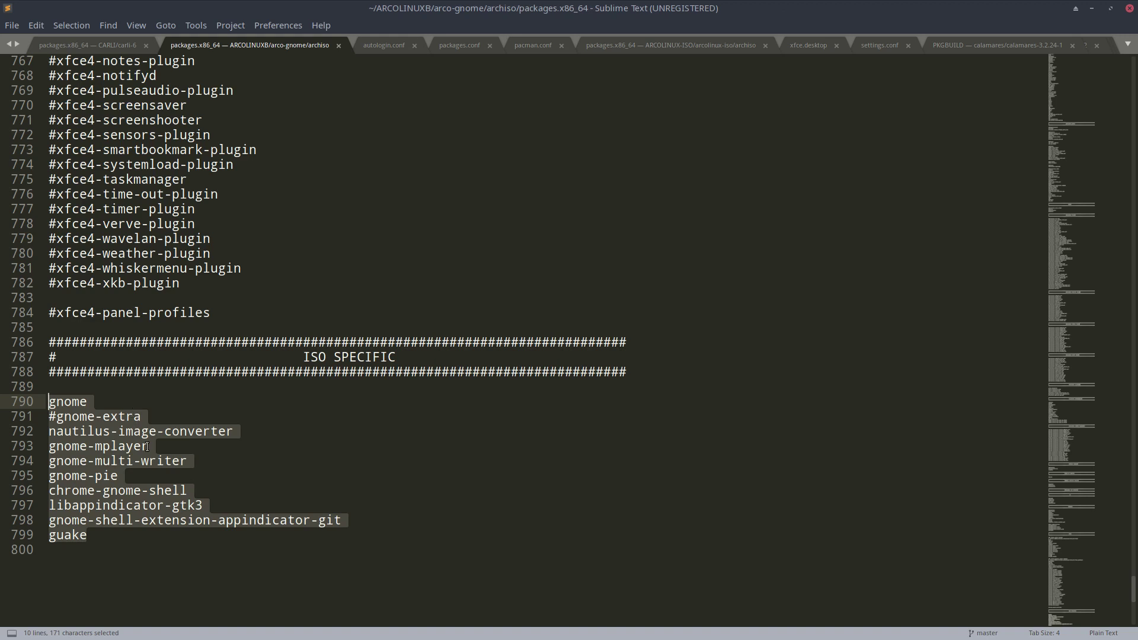
key(ctrl+c)
Close the editor and arco-gnome folder windows along with the terminal that ran the cloning script.
click(1128, 9)
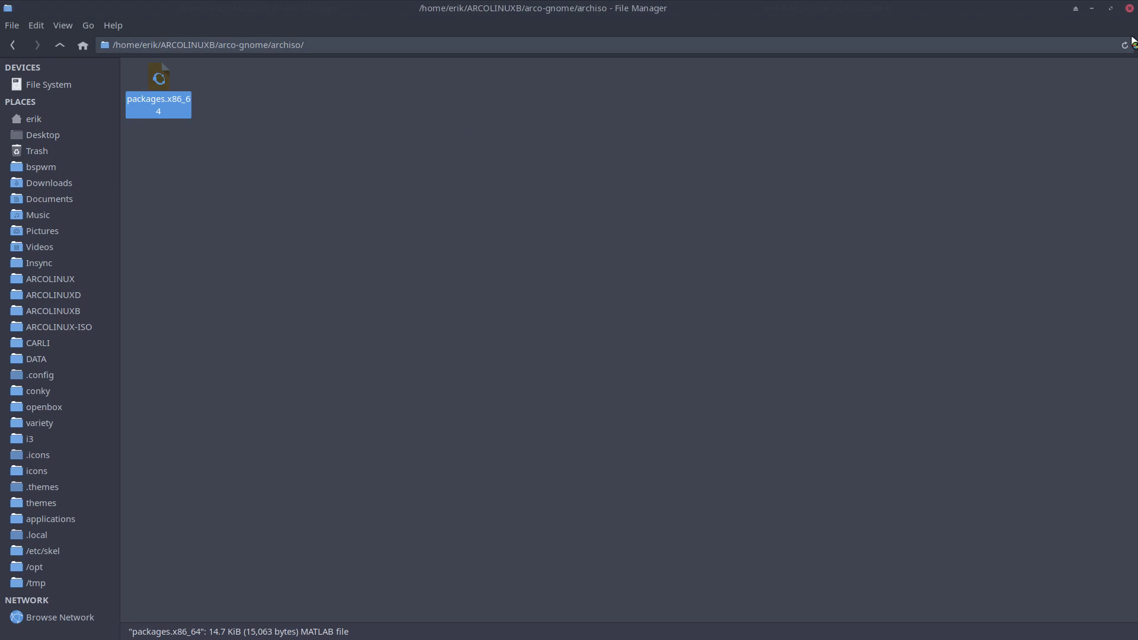
click(1129, 8)
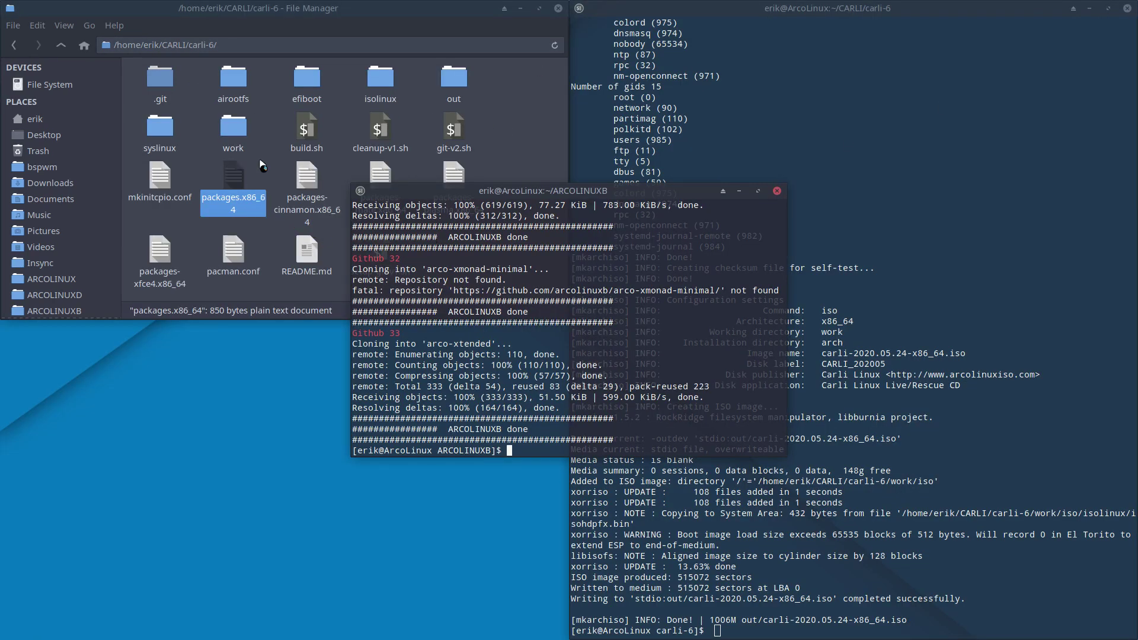
drag(566, 197, 287, 237)
key(super+q)
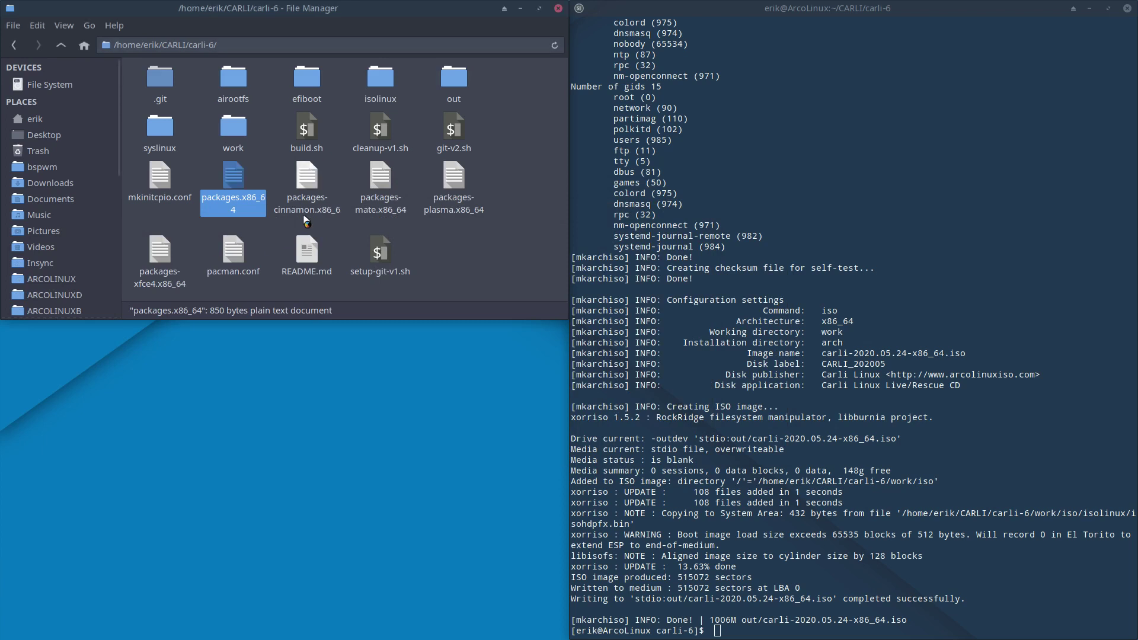
In the carli-6 packages.x86_64, replace the gnome and gnome-extra lines under #Carli with the copied arco-gnome package list.
double_click(236, 195)
scroll(214, 345, down, 20)
scroll(214, 344, up, 8)
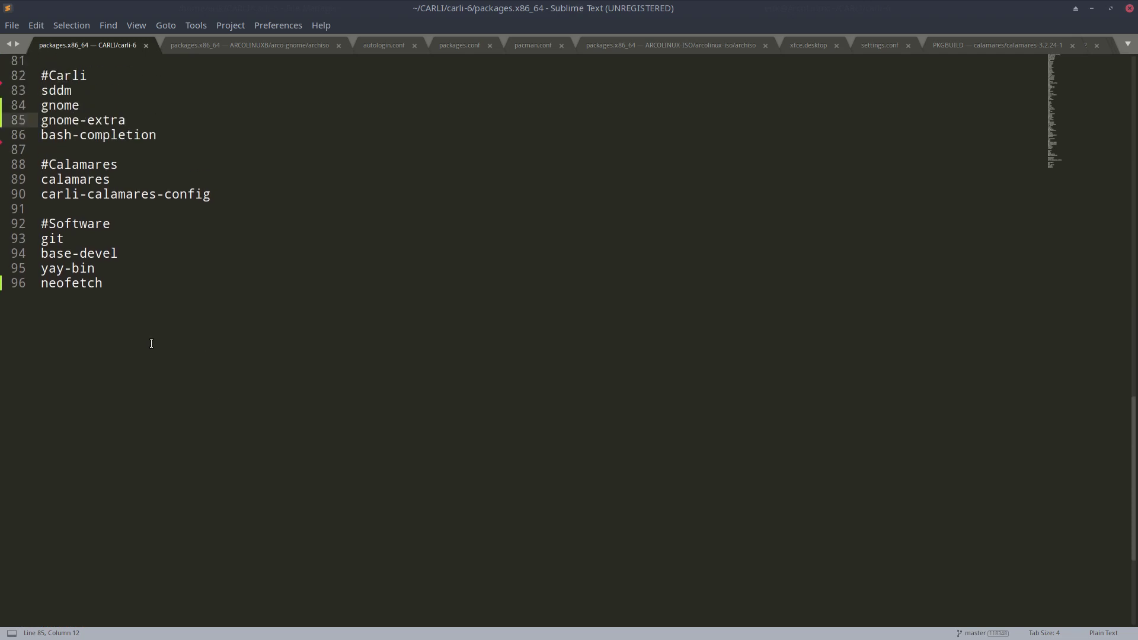
scroll(149, 286, up, 1)
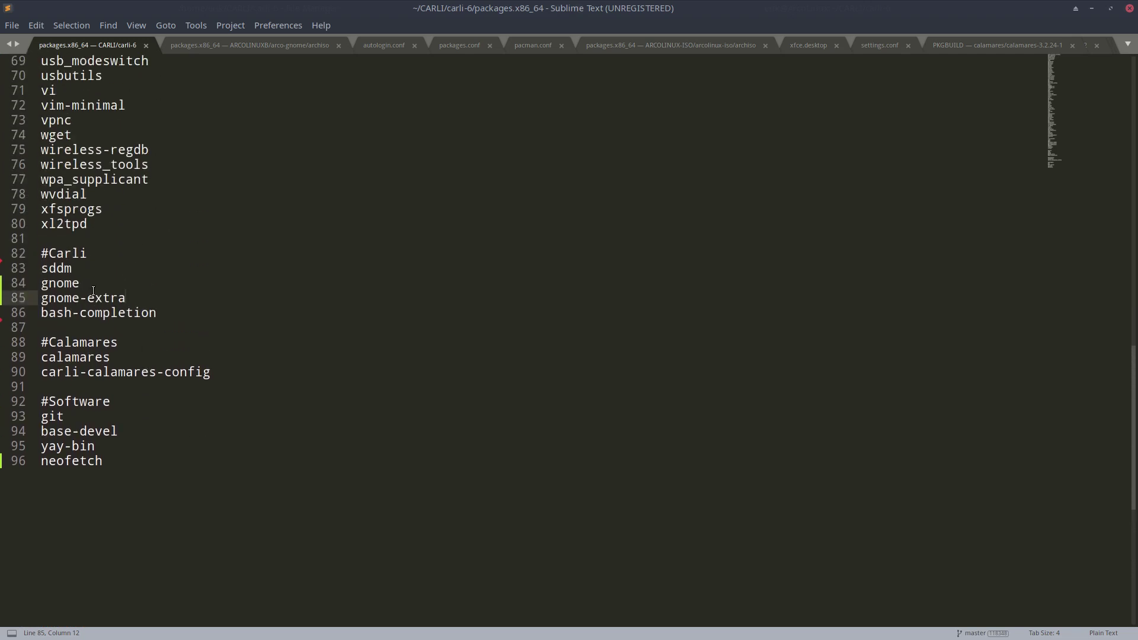
drag(140, 293, 27, 285)
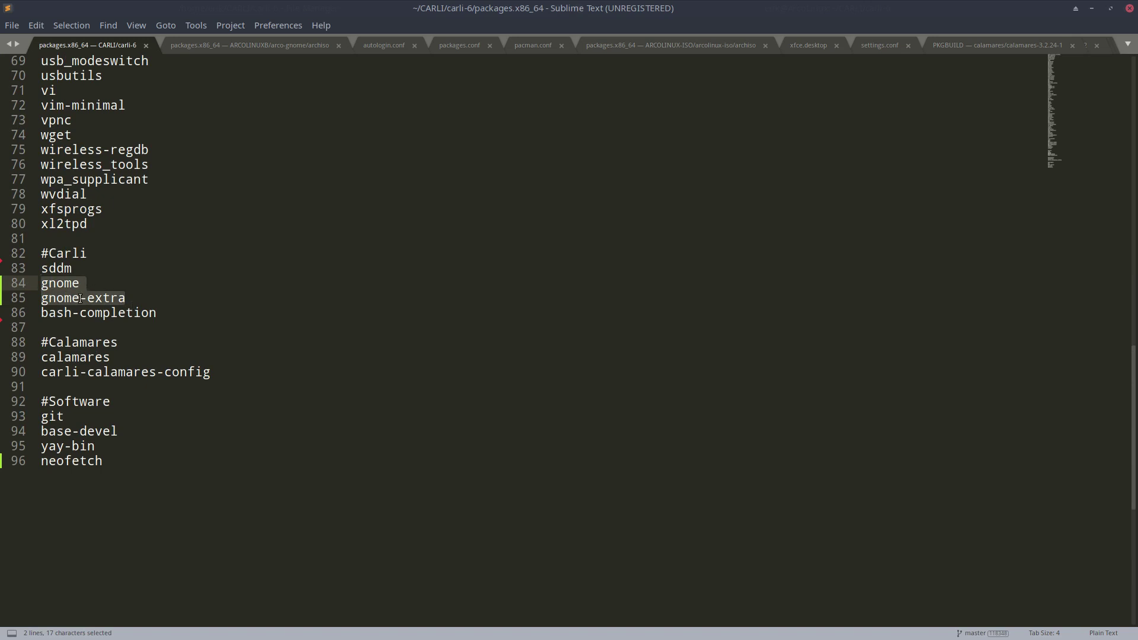
key(ctrl+v)
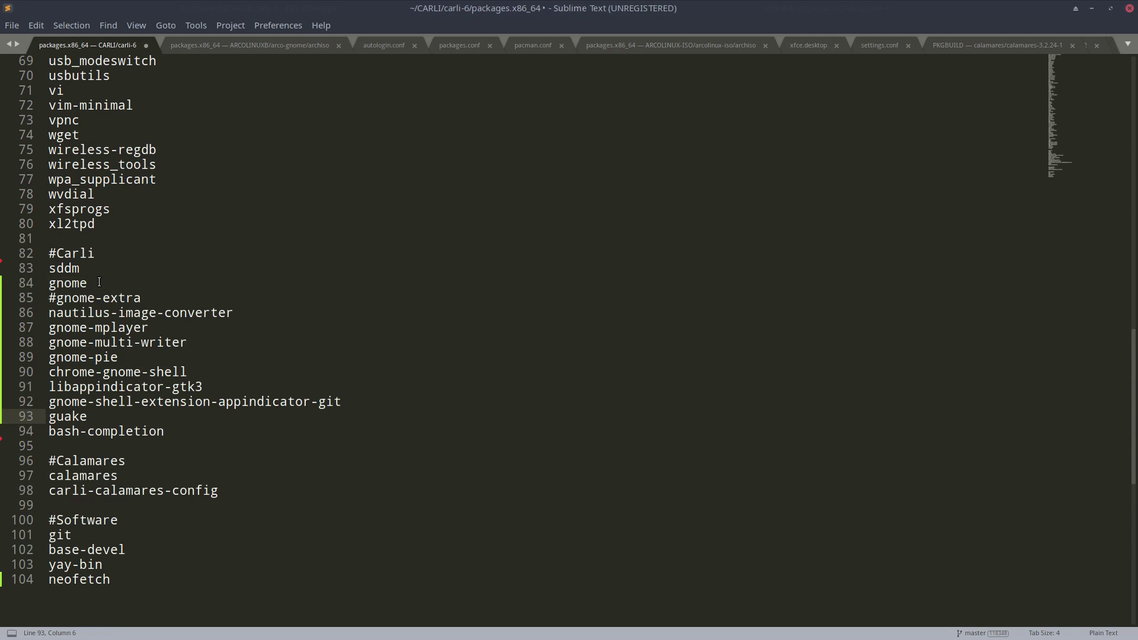
Review the pasted package entries one by one from gnome down to chrome-gnome-shell.
click(99, 283)
click(110, 293)
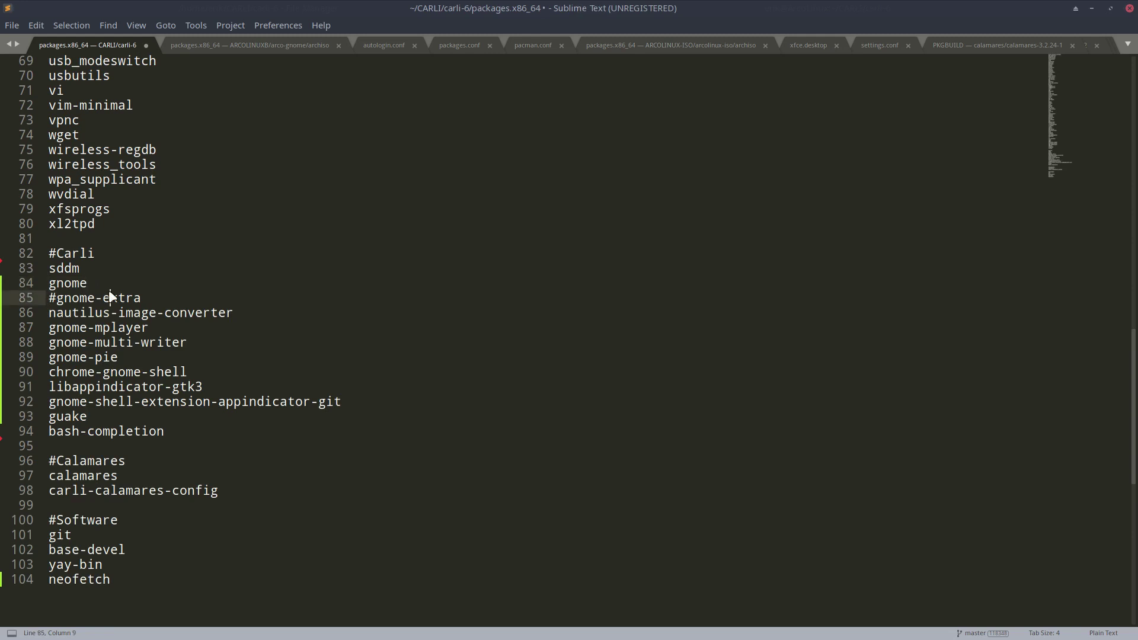
click(142, 310)
click(128, 327)
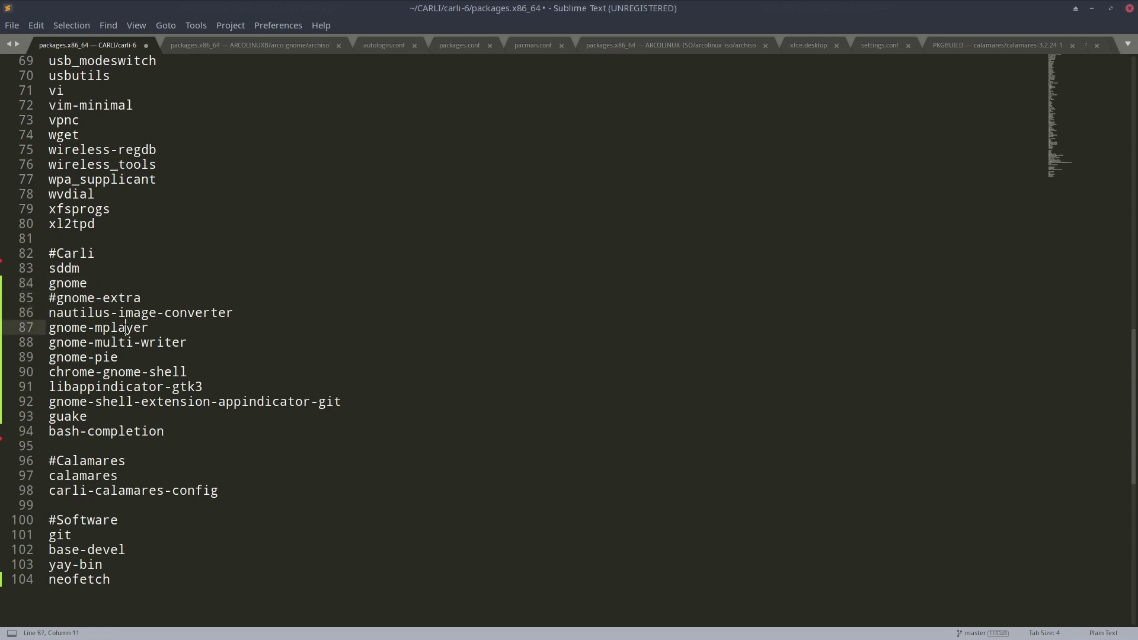
click(120, 342)
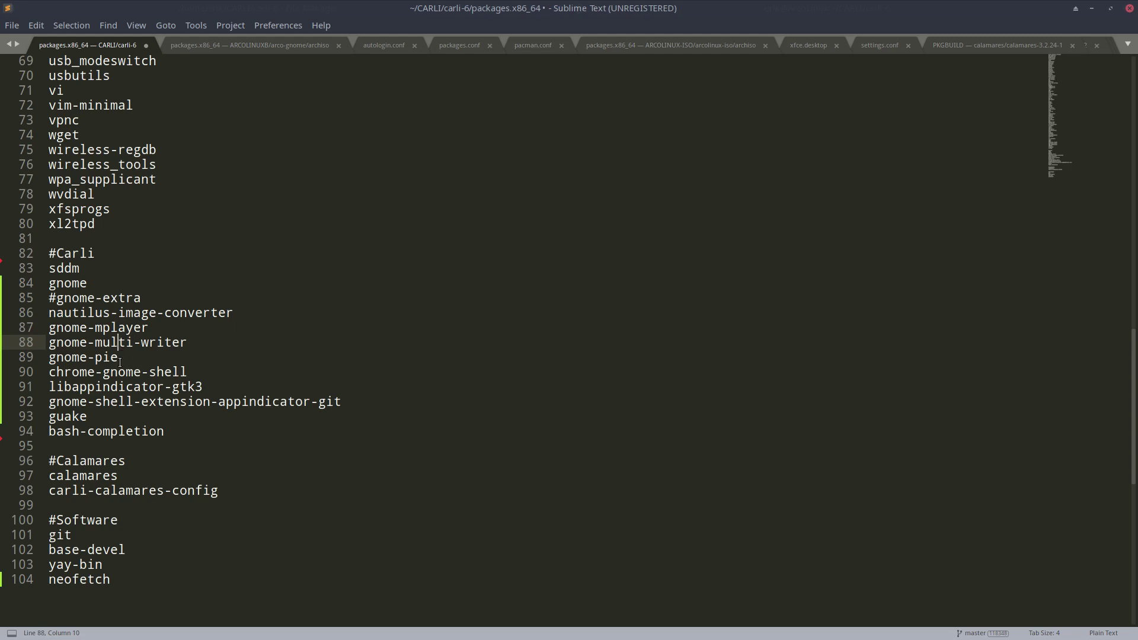
click(111, 357)
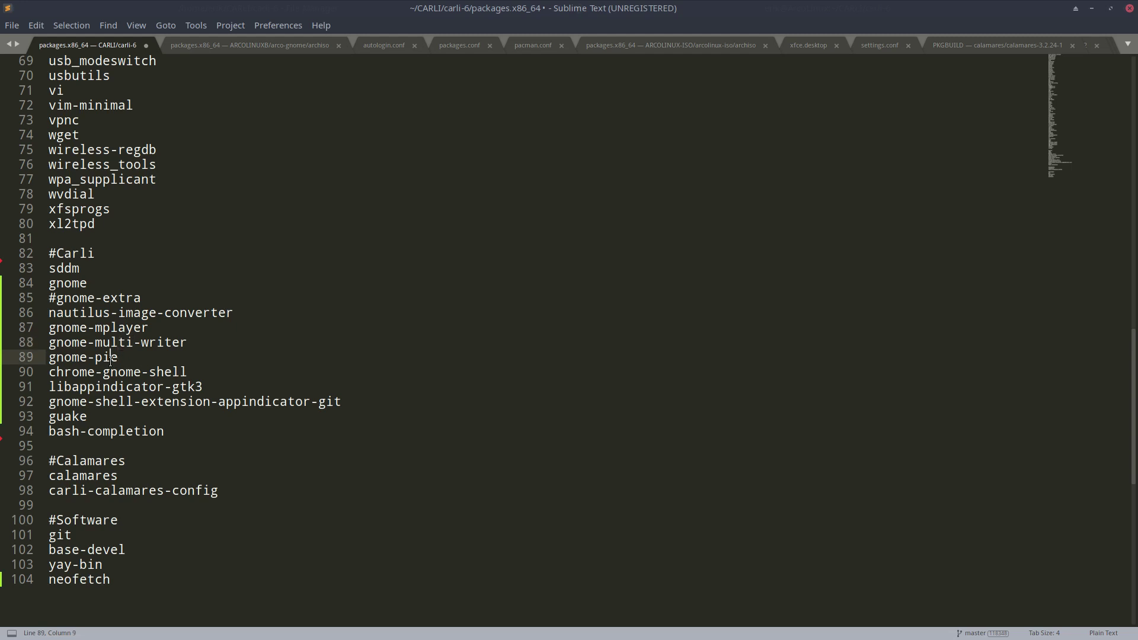
click(142, 372)
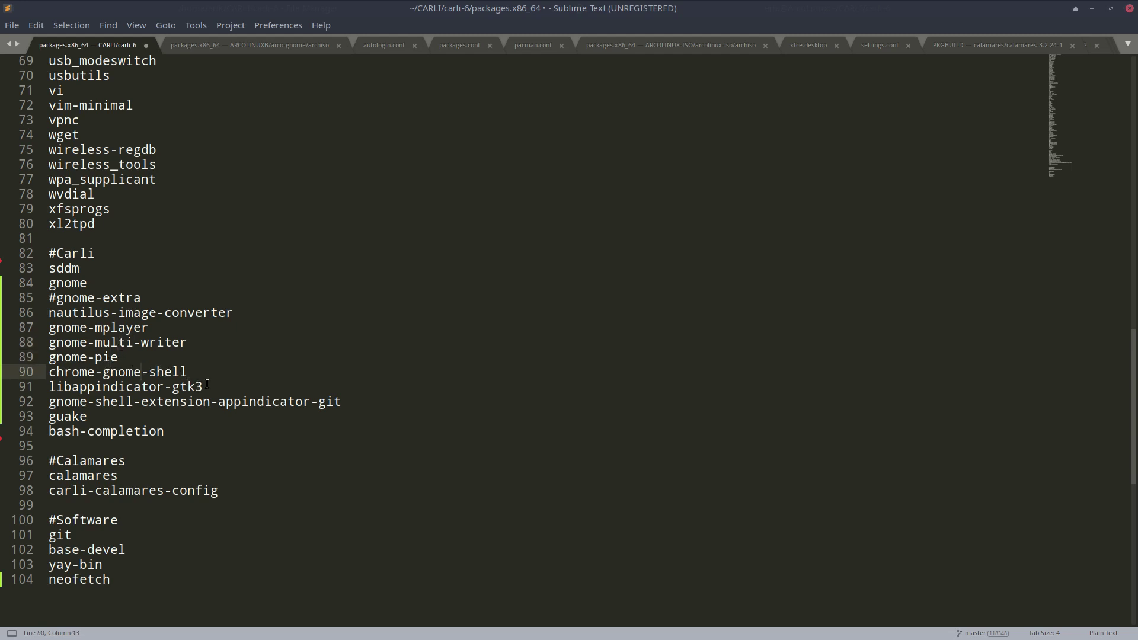
Delete the lines from nautilus-image-converter through gnome-shell-extension-appindicator-git, then save packages.x86_64 and close the editor.
drag(343, 402, 47, 308)
key(Delete)
key(Delete)
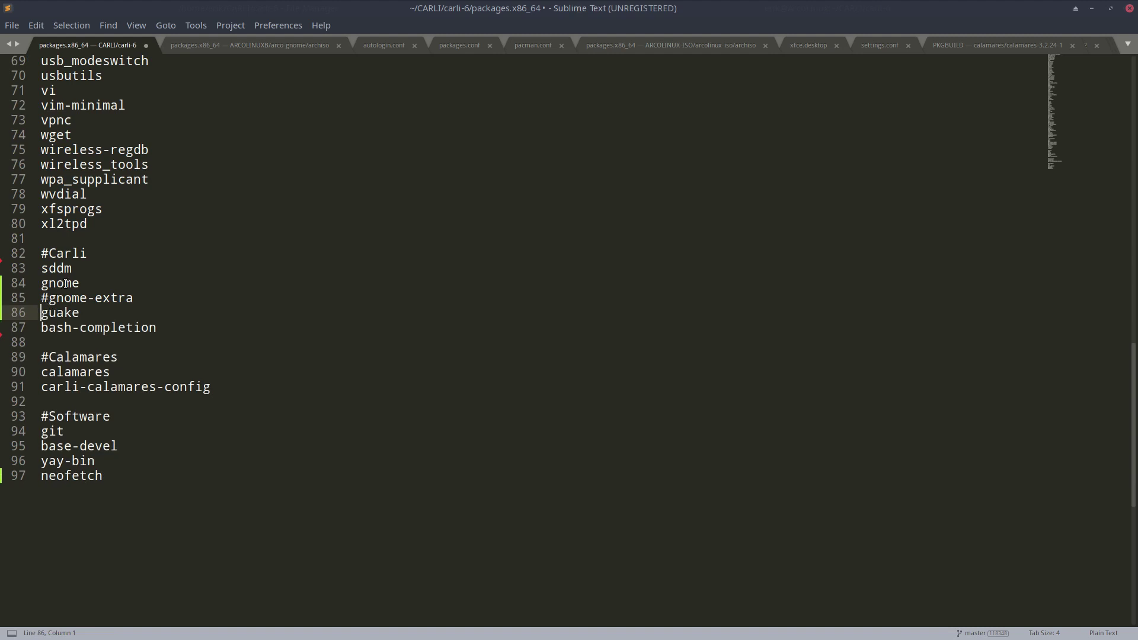
click(62, 318)
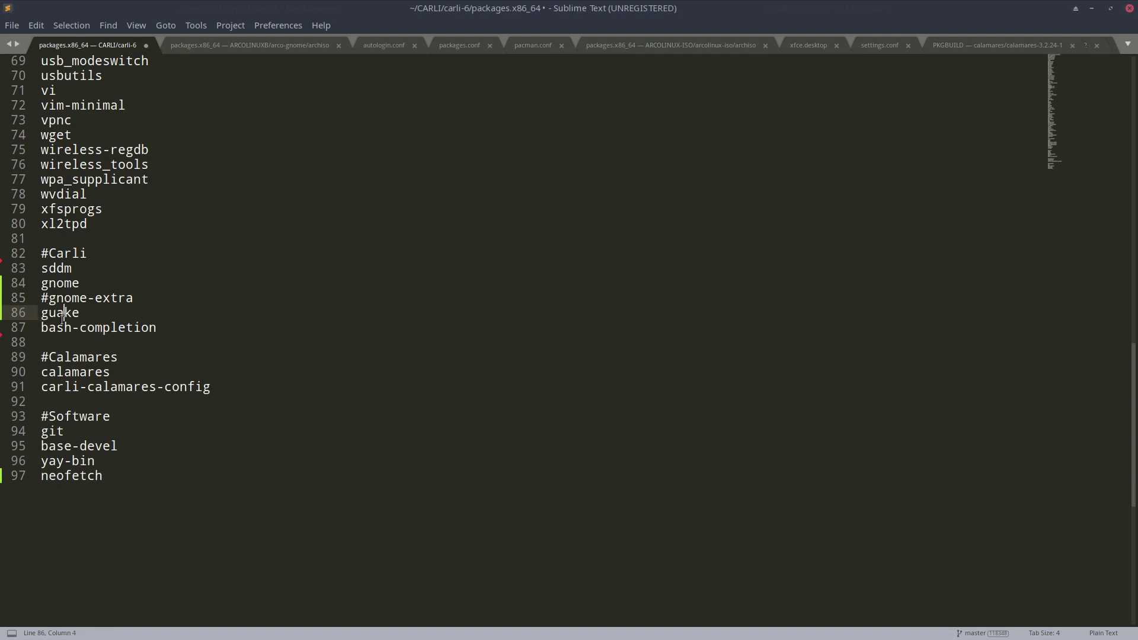
click(66, 283)
click(71, 295)
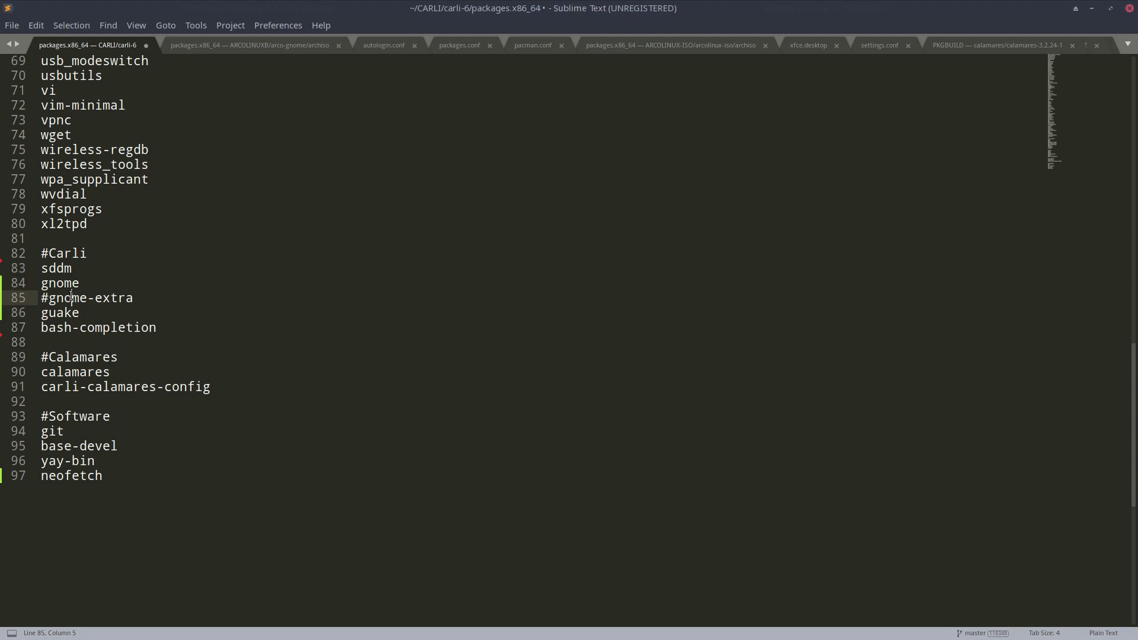
click(86, 281)
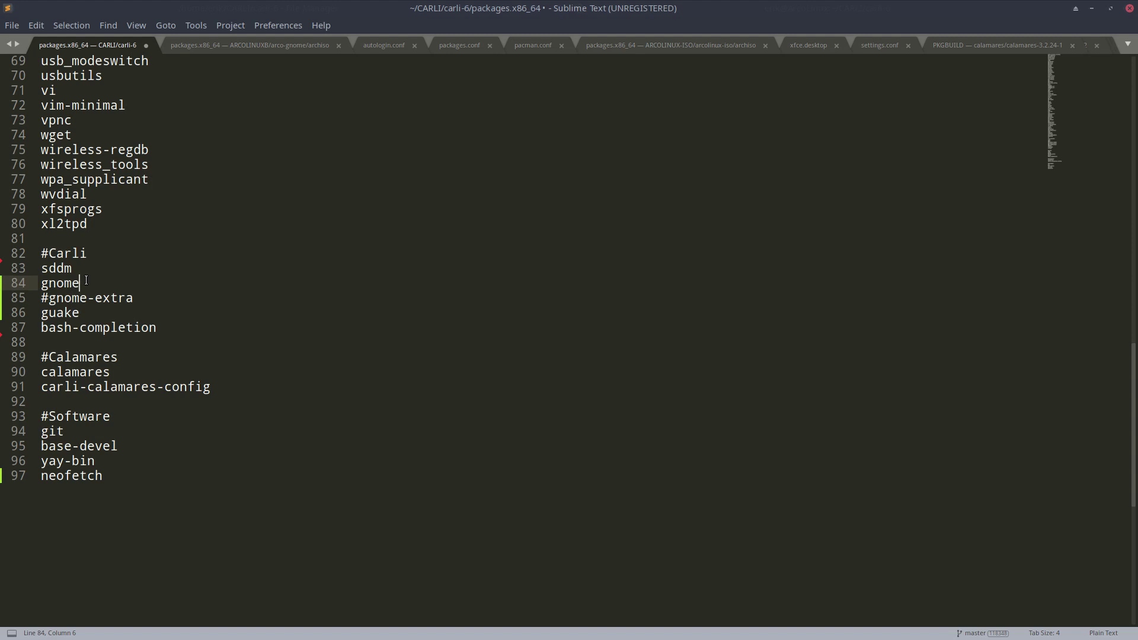
key(ctrl+s)
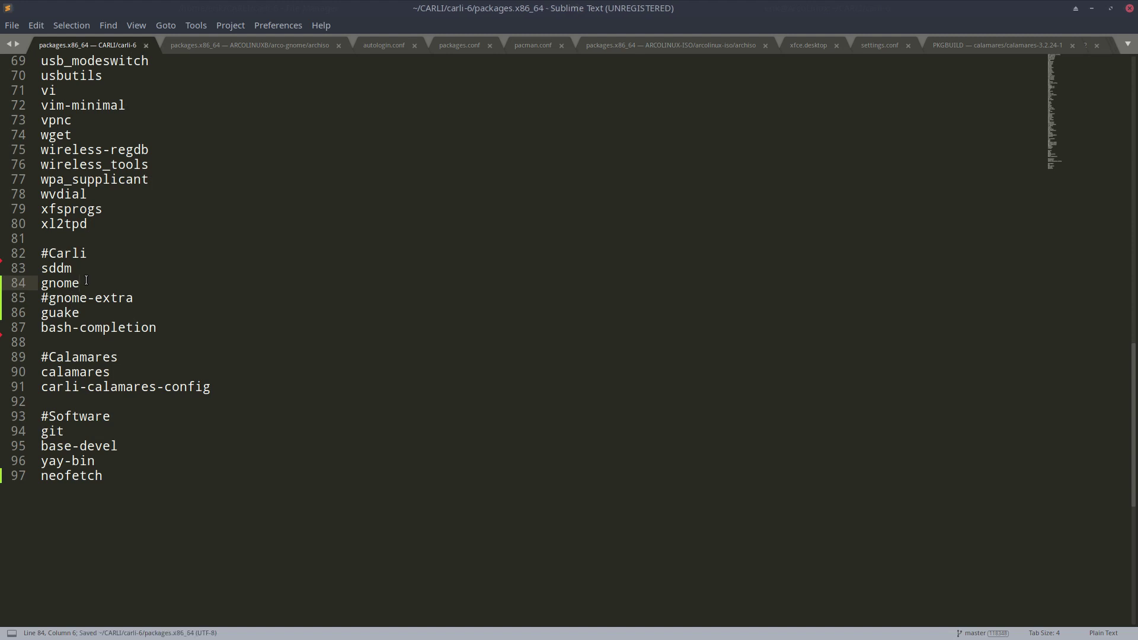
click(1129, 9)
Check the Session entry of autologin.conf in airootfs/etc/sddm.conf.d.
double_click(242, 85)
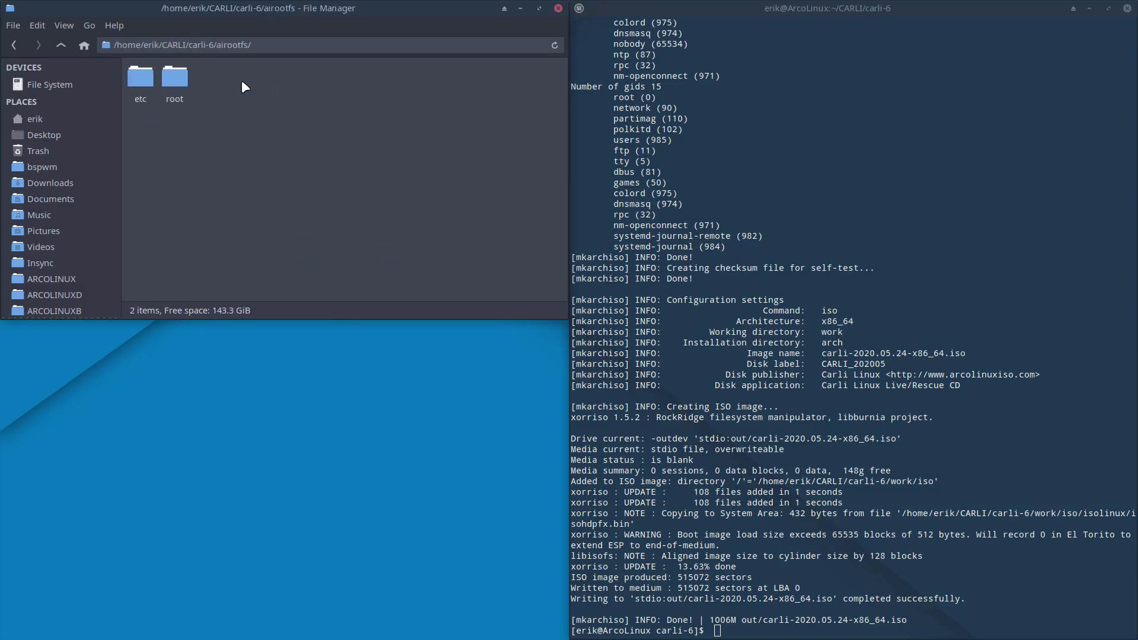
double_click(142, 78)
double_click(197, 80)
double_click(157, 84)
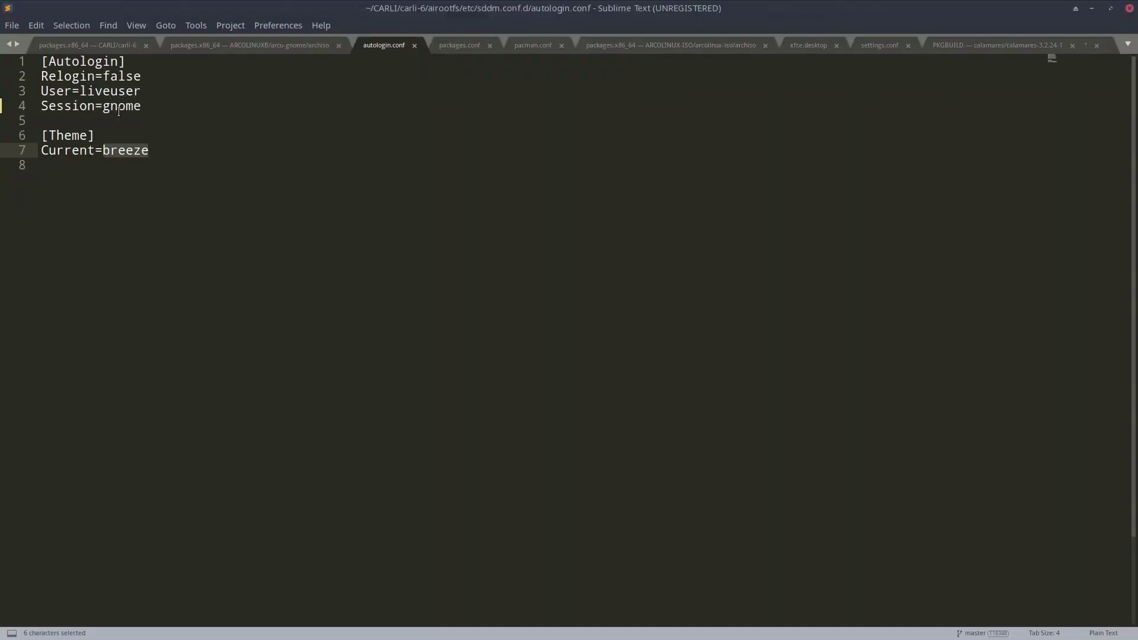
click(113, 107)
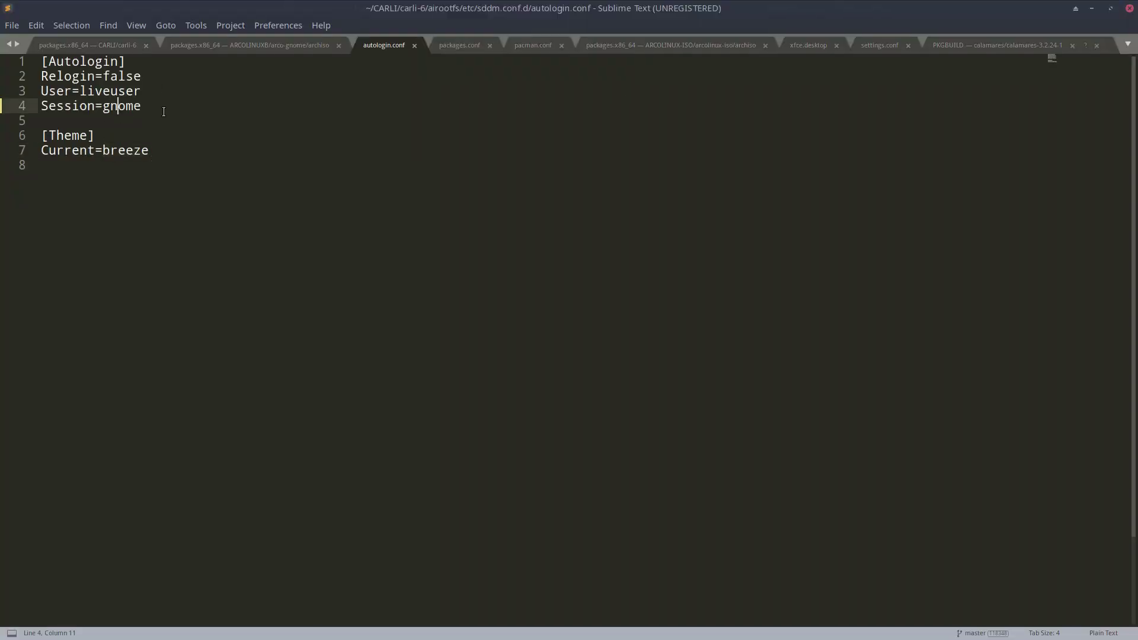
click(1129, 8)
Build the ISO in the carli-6 terminal with sudo ./build.sh, entering the sudo password.
click(734, 257)
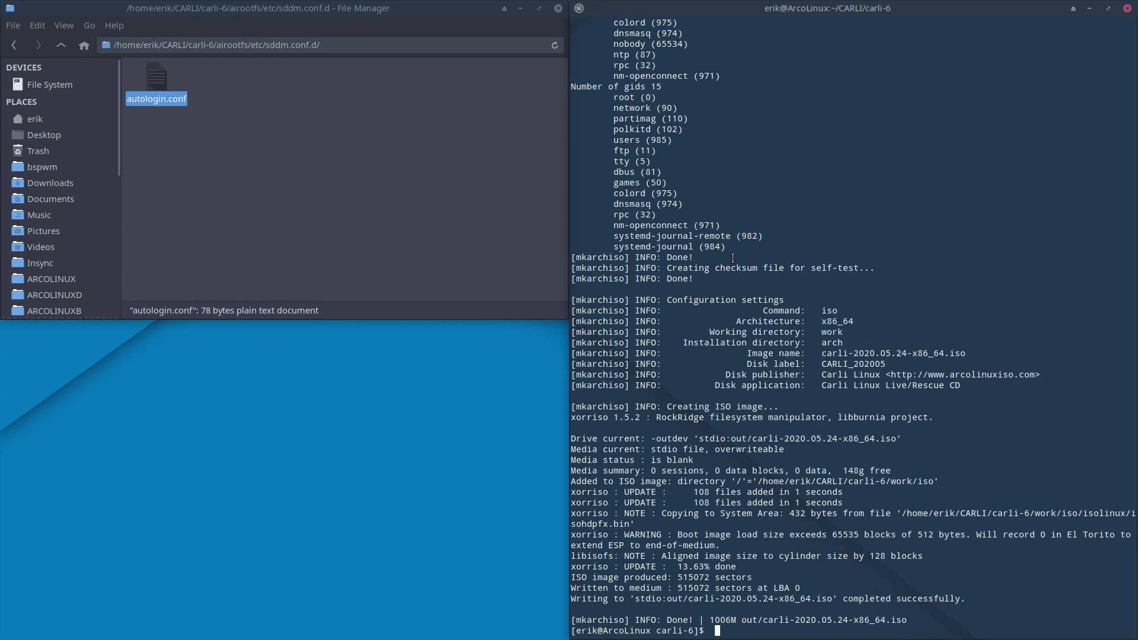
text(sudo ./build.sh)
key(Return)
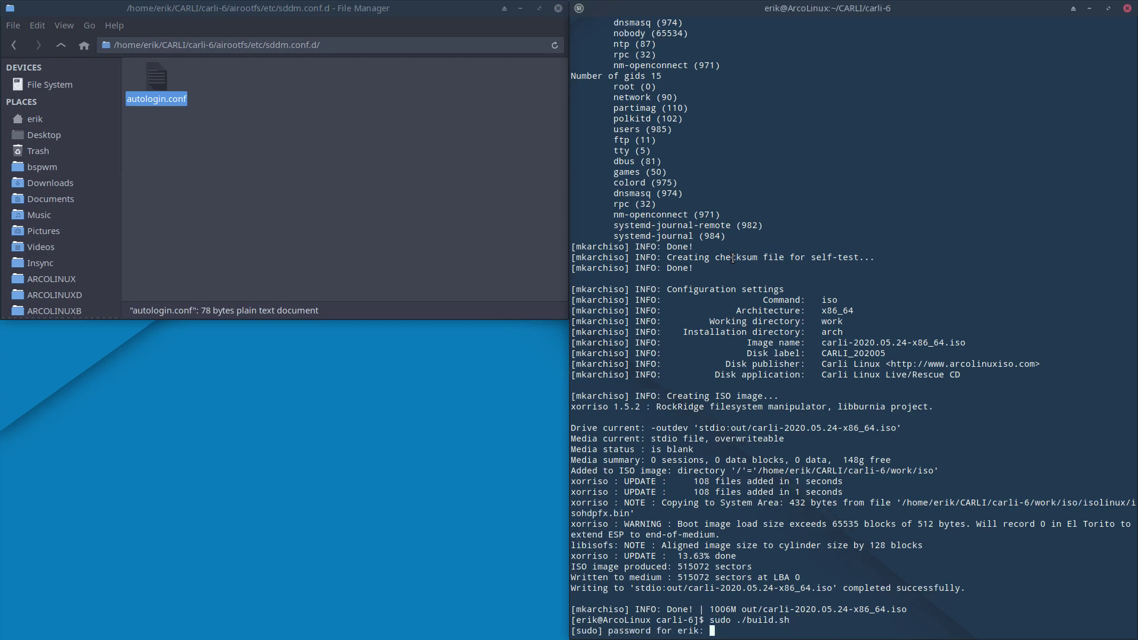
key(Return)
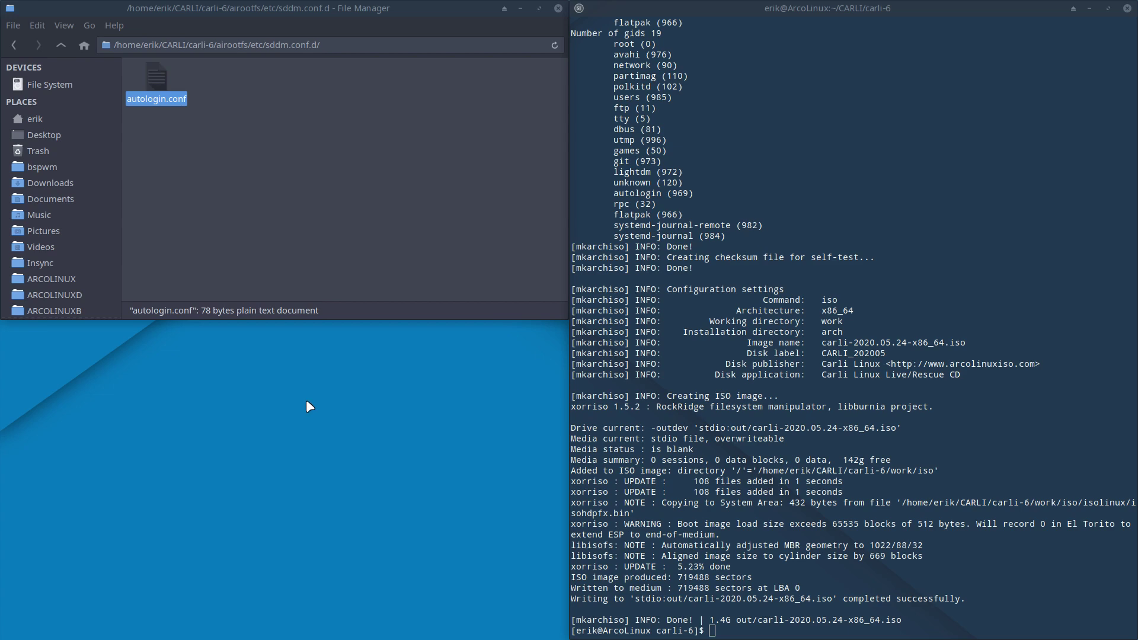
Switch to VirtualBox Manager and clone the template virtual machine under the name gnome.
key(alt+Tab)
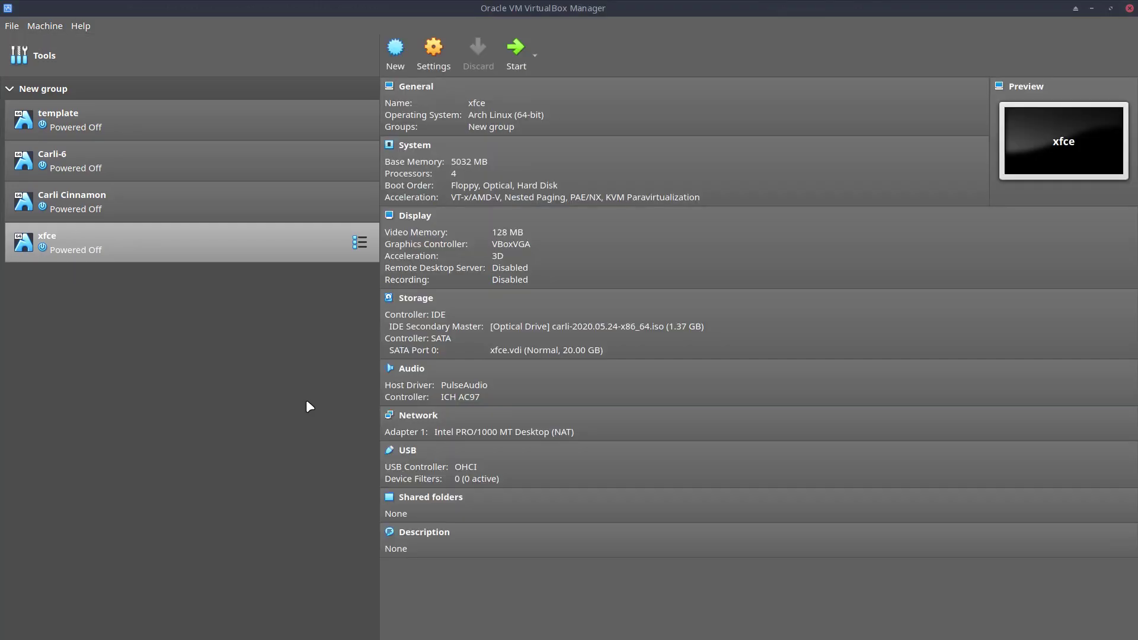
right_click(130, 129)
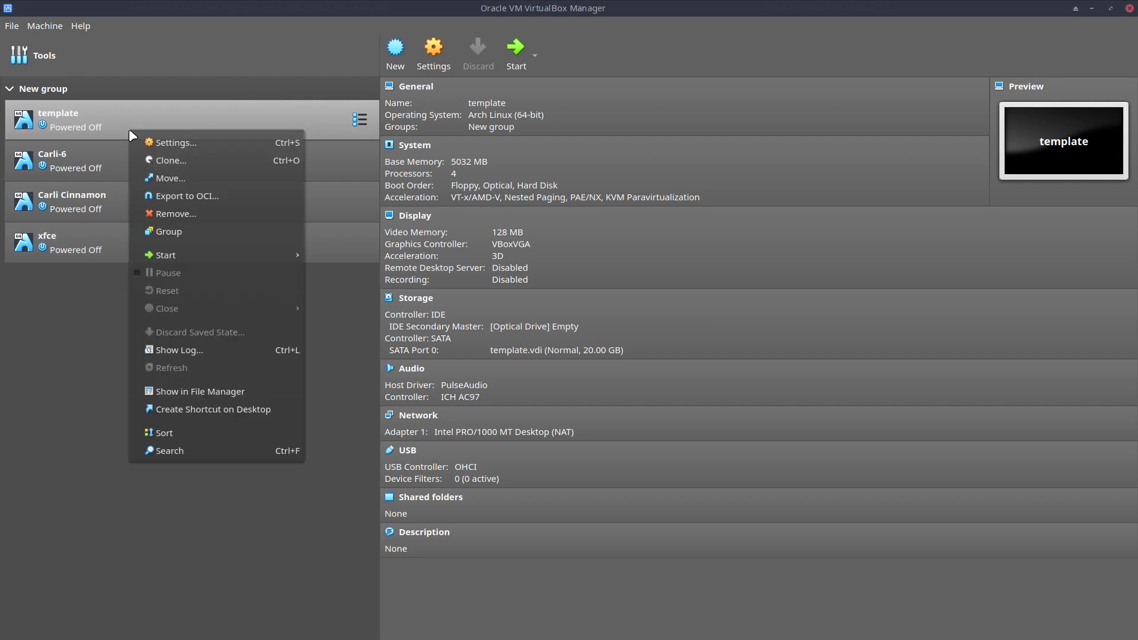
click(173, 160)
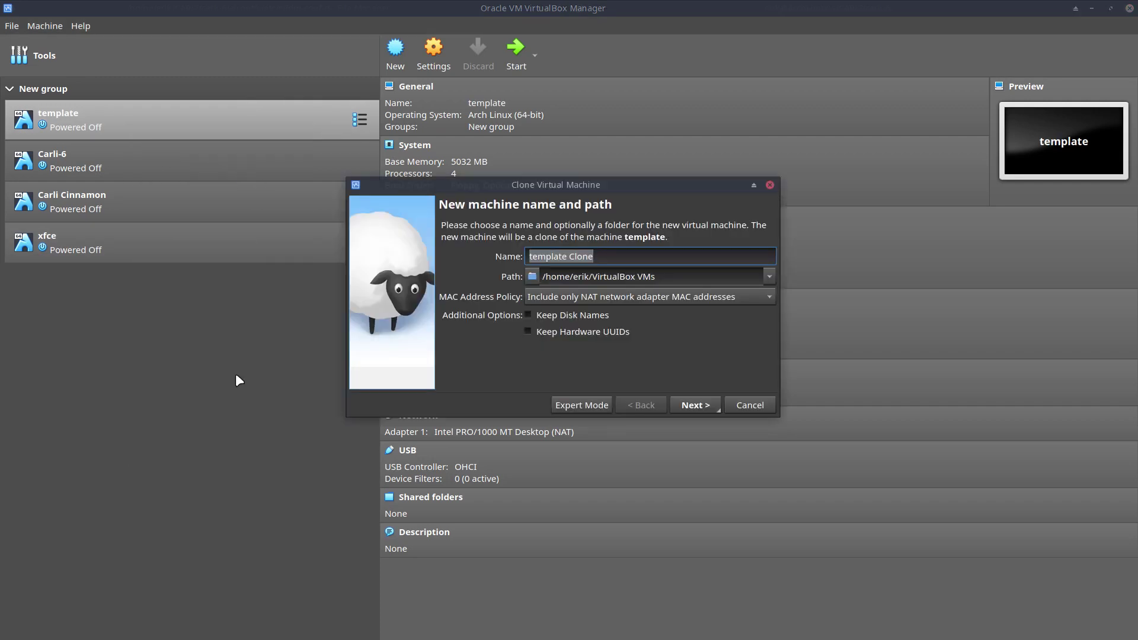
text(gnome)
key(Return)
key(Return)
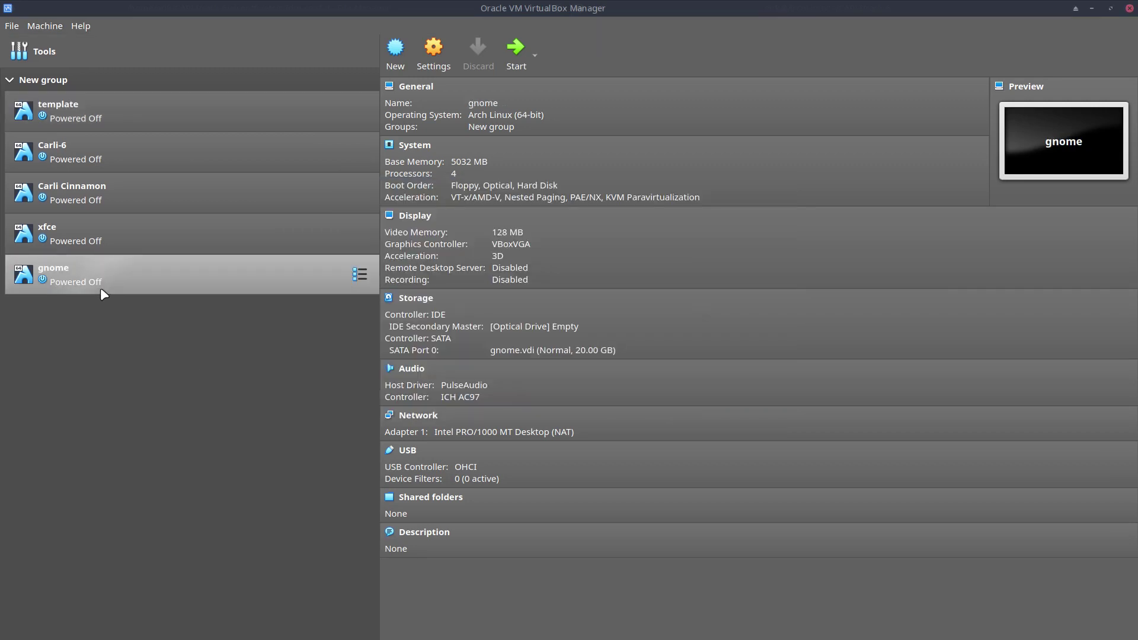
Insert carli-2020.05.24-x86_64.iso from carli-6/out into the gnome machine's optical drive and boot the machine into the live session.
click(519, 327)
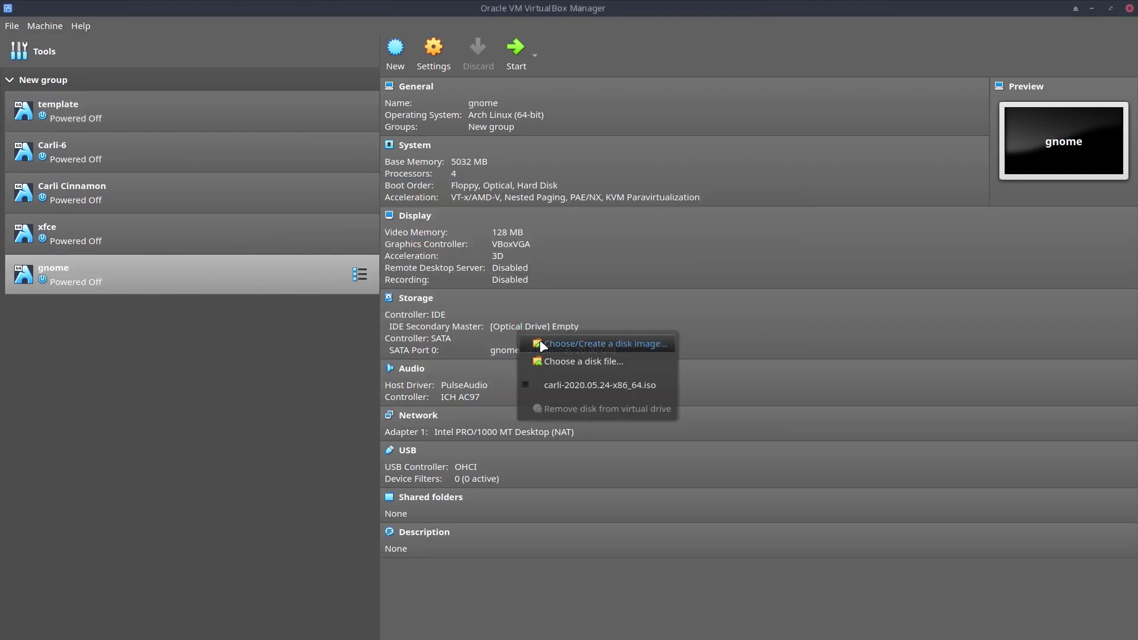
click(560, 360)
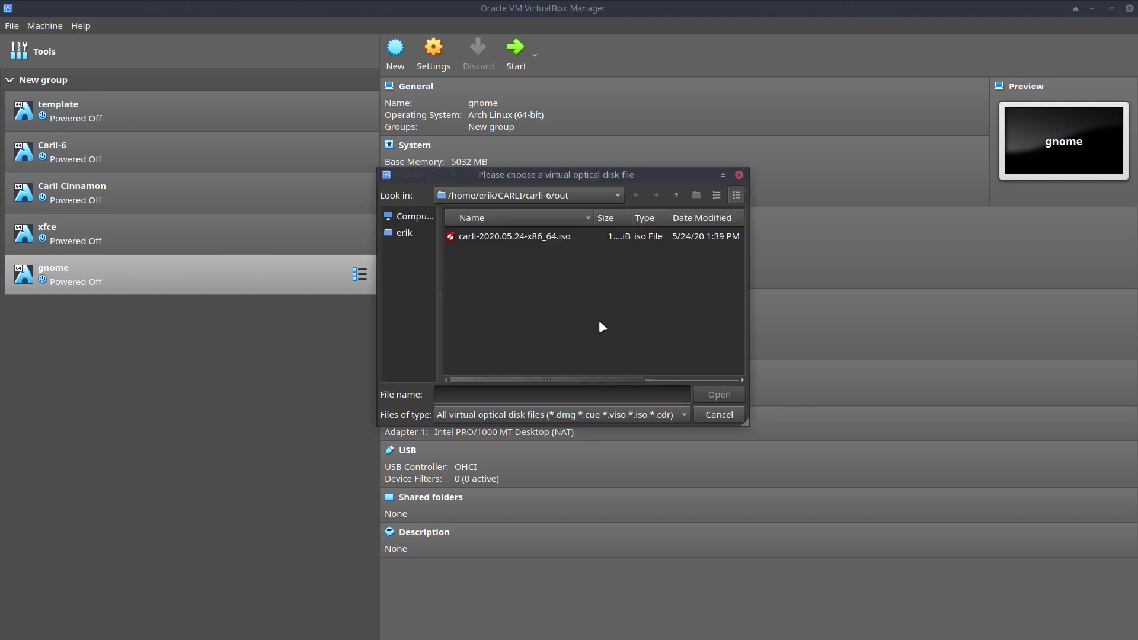
click(570, 240)
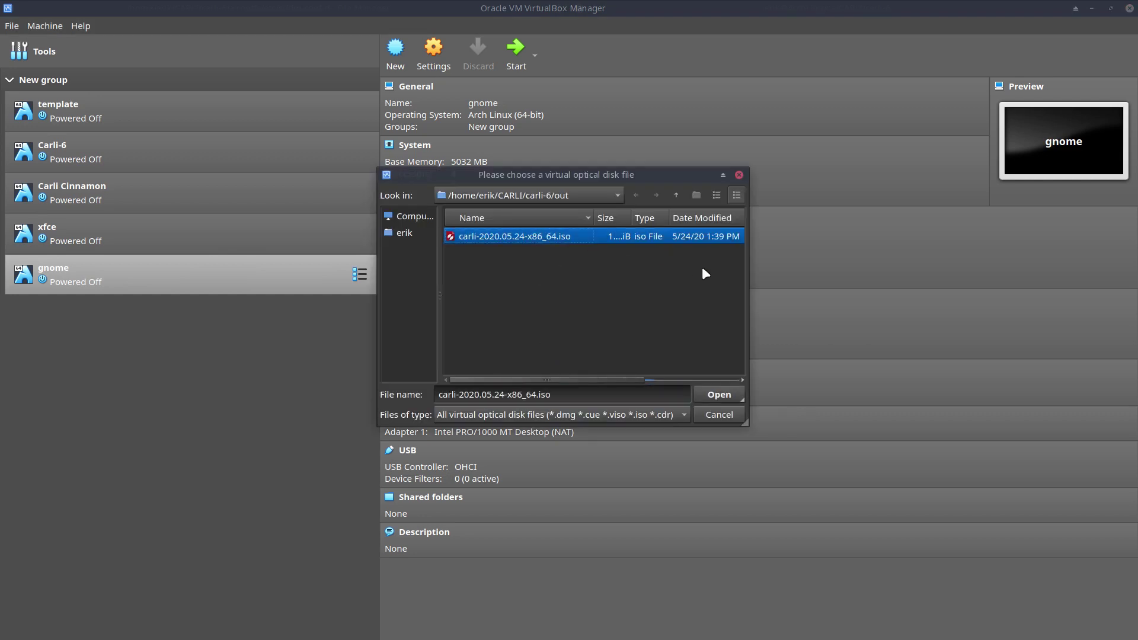
click(719, 393)
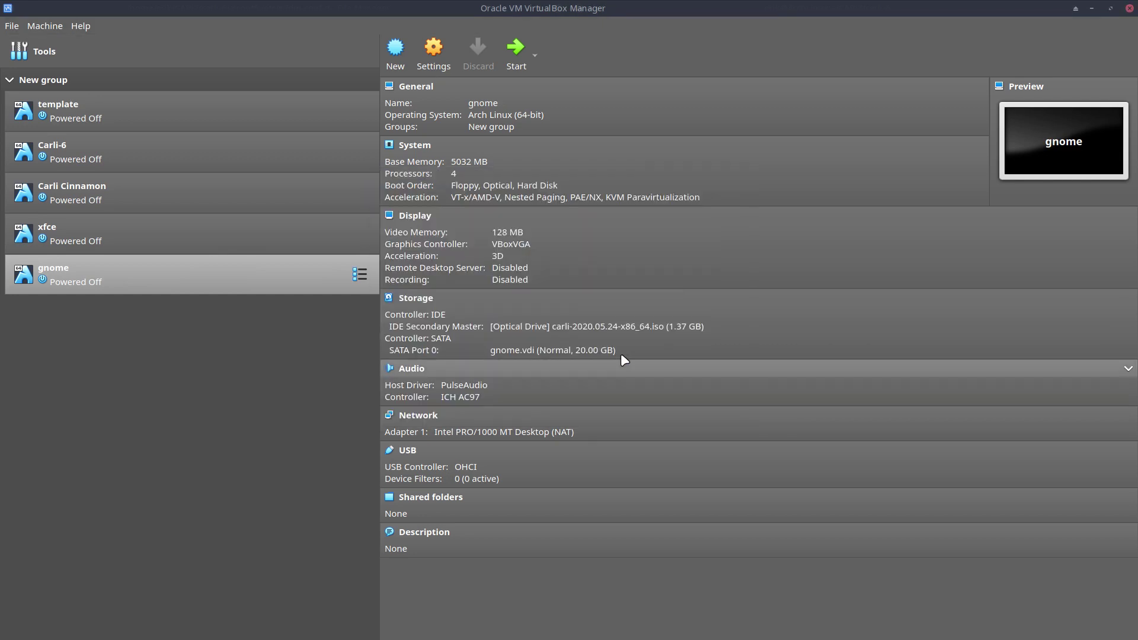
double_click(149, 281)
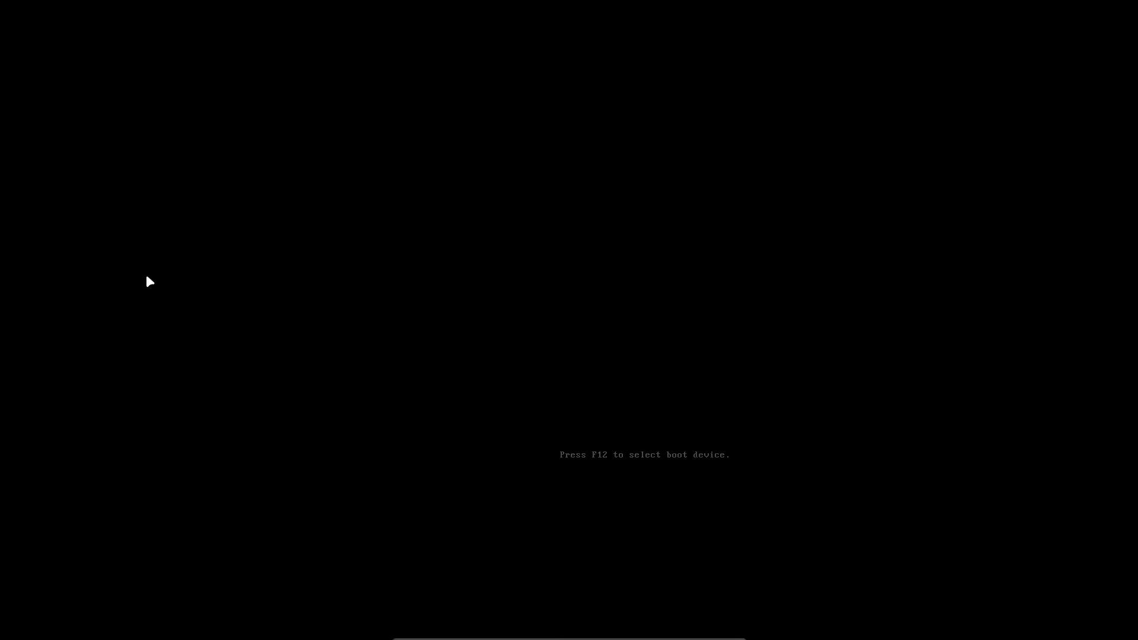
key(Return)
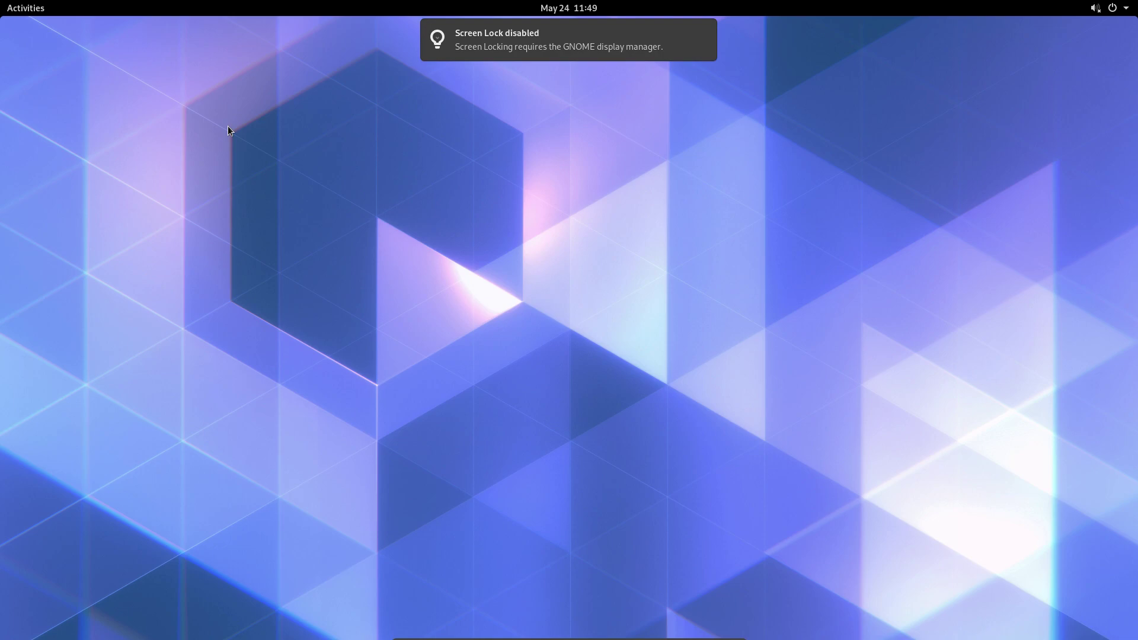
Browse the full list of installed applications in the live session, launch Guake Terminal and bring its console into view.
click(23, 11)
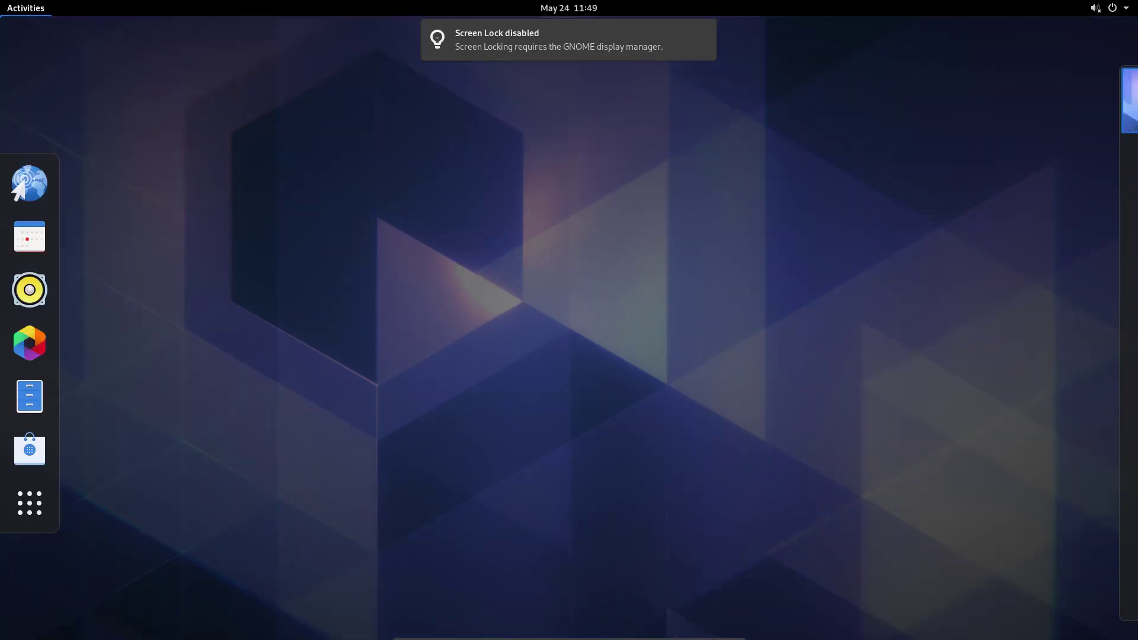
click(25, 504)
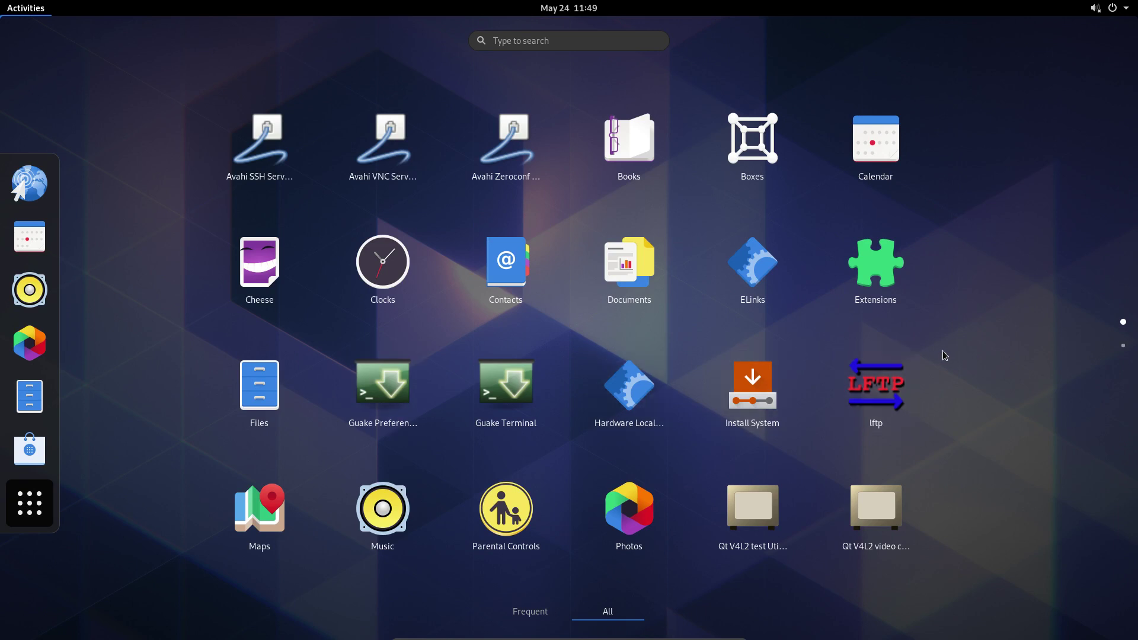
scroll(943, 351, down, 1)
scroll(944, 355, up, 1)
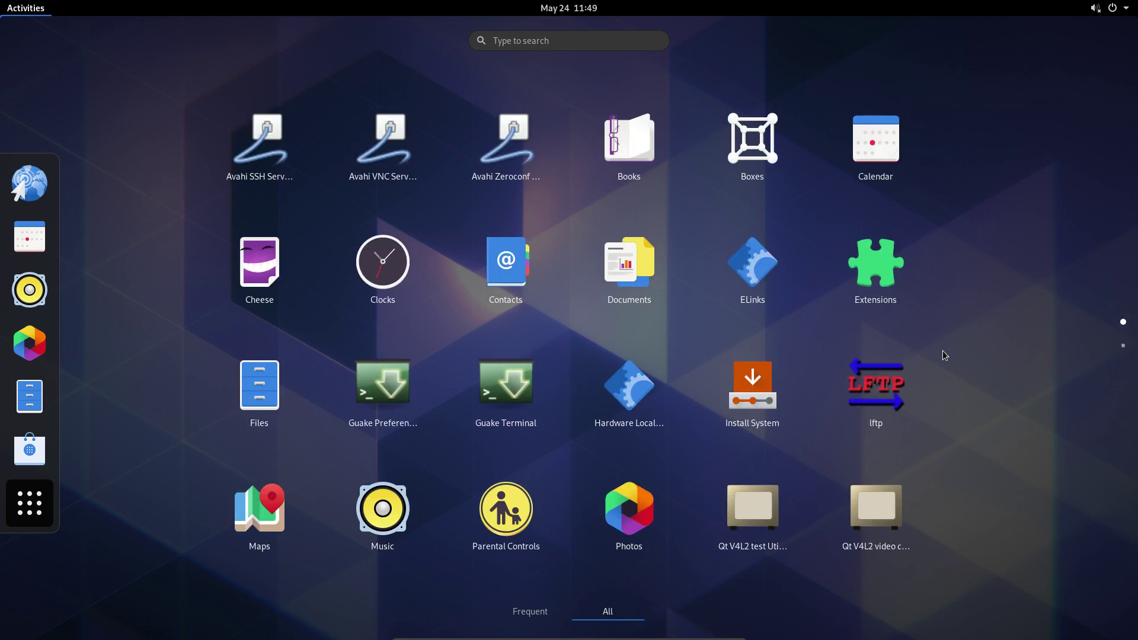
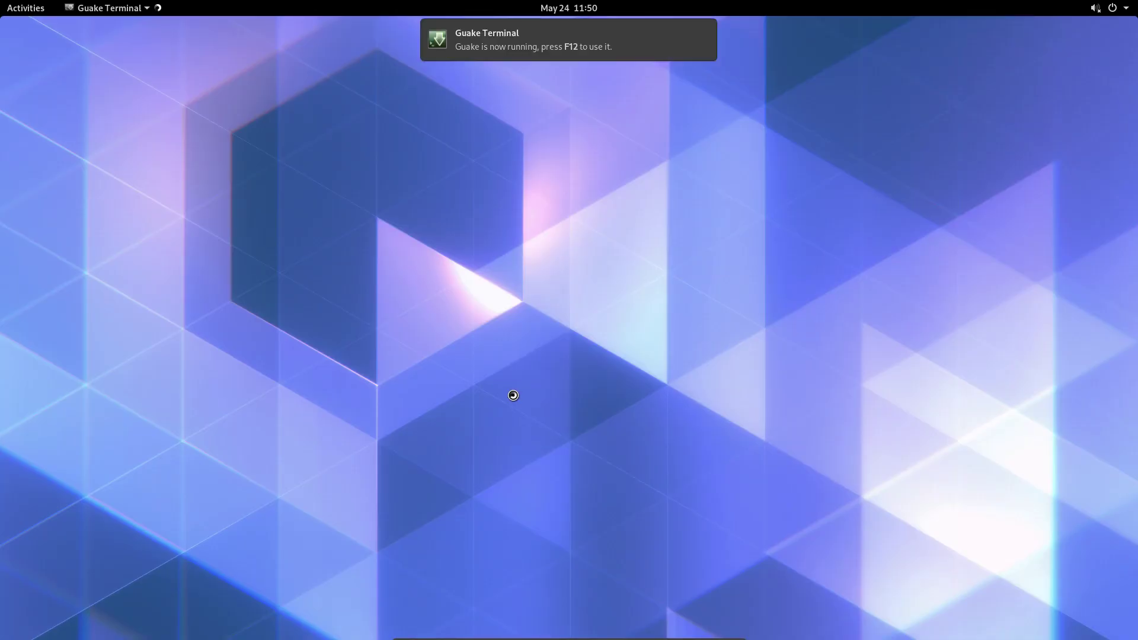
key(F12)
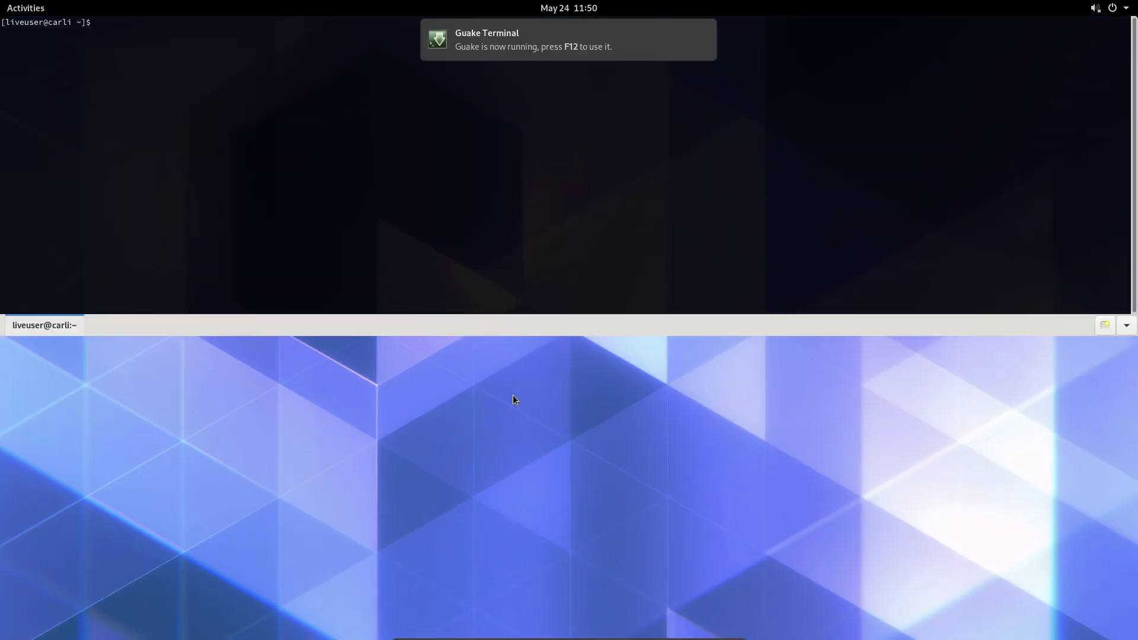
Clear the mistyped command and switch the keyboard layout to Belgian with setxkbmap be.
text(sudo pqcq;)
key(BackSpace)
key(BackSpace)
key(BackSpace)
key(BackSpace)
key(BackSpace)
key(BackSpace)
key(BackSpace)
key(BackSpace)
key(BackSpace)
key(BackSpace)
text(setxkbmap be)
key(Return)
Run sudo pacman -Syyu, compare the local and core versions in the bash warning, and hide the Guake console.
text(sudo pacman -Syyu)
key(Return)
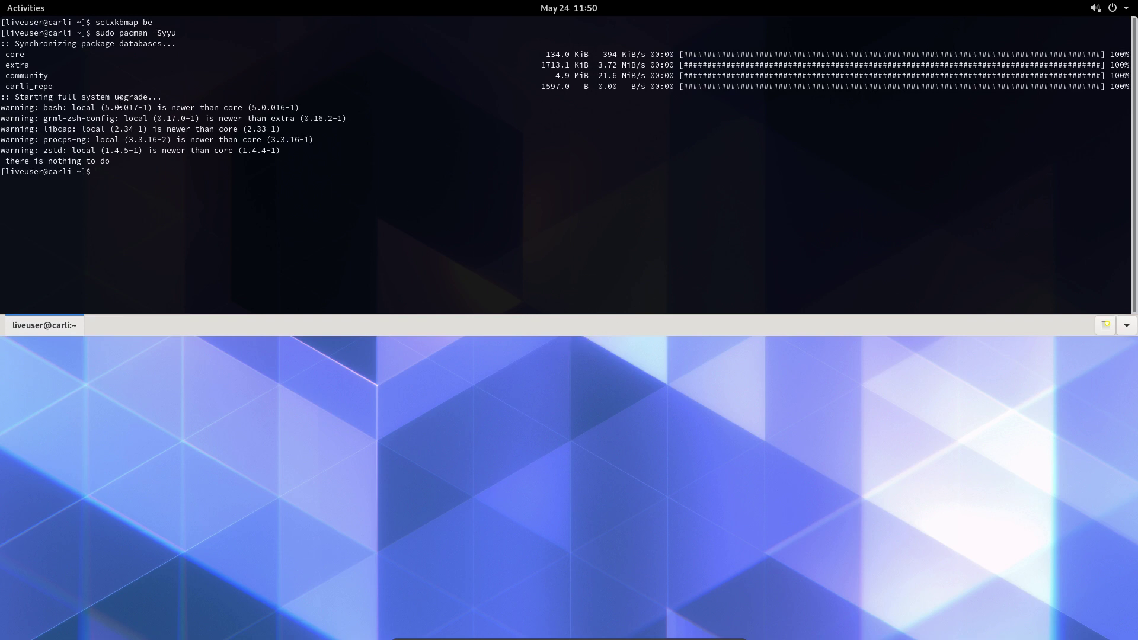
drag(119, 107, 153, 108)
click(131, 107)
drag(274, 107, 279, 108)
key(F12)
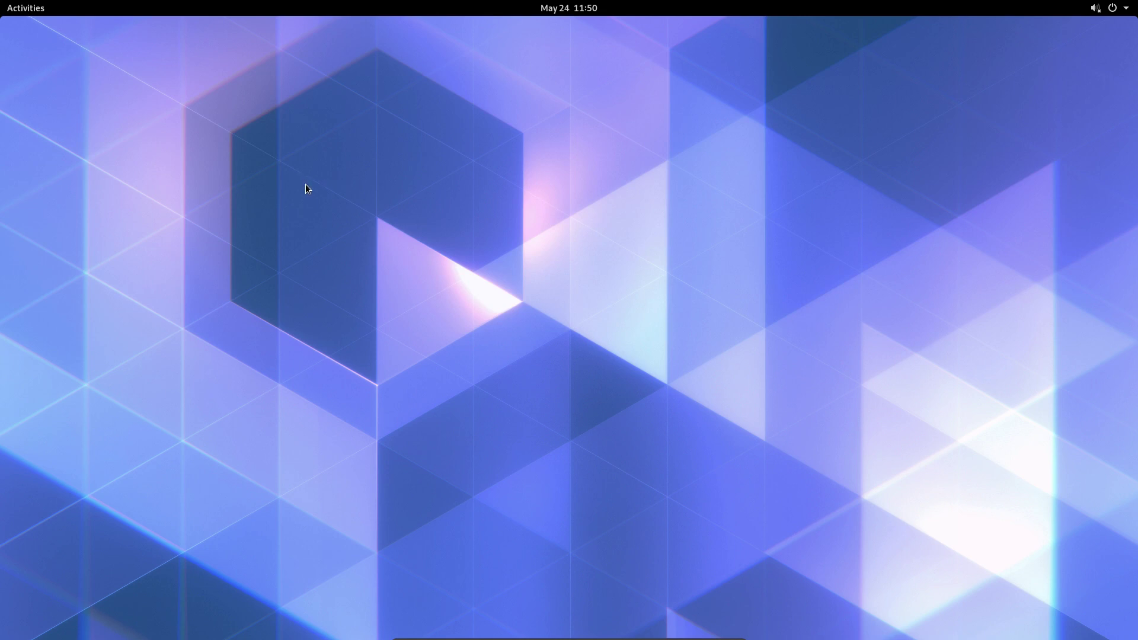
Turn up the live session's sound volume and close the system menu.
click(1111, 7)
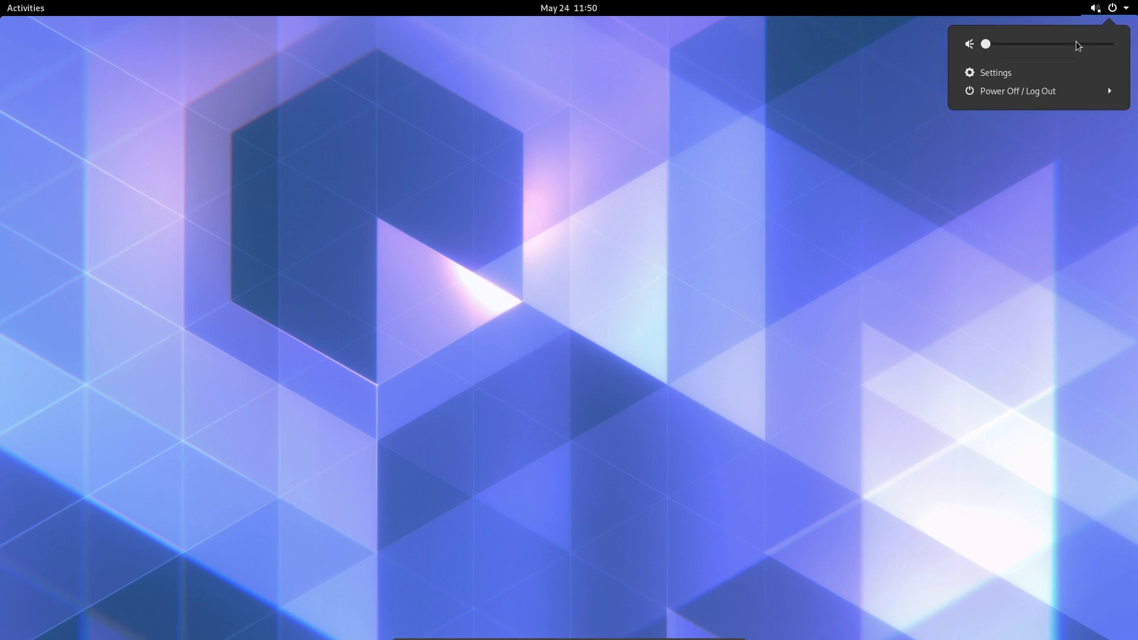
drag(1041, 49, 1051, 46)
click(810, 163)
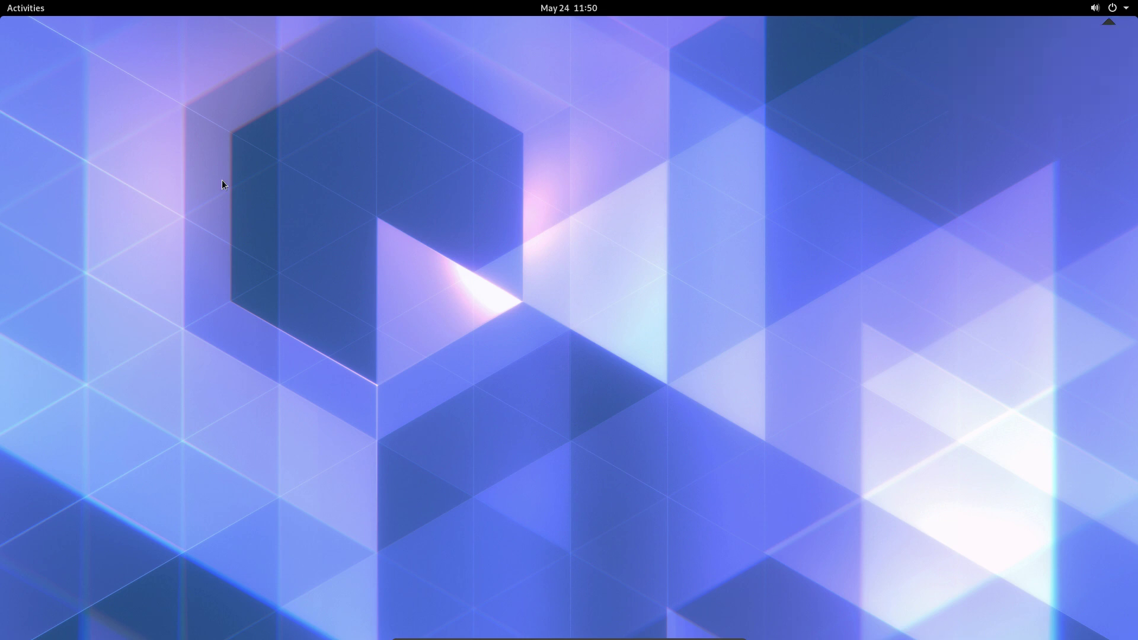
Launch the Web browser from the activities overview and search for arch gnome groups.
click(12, 9)
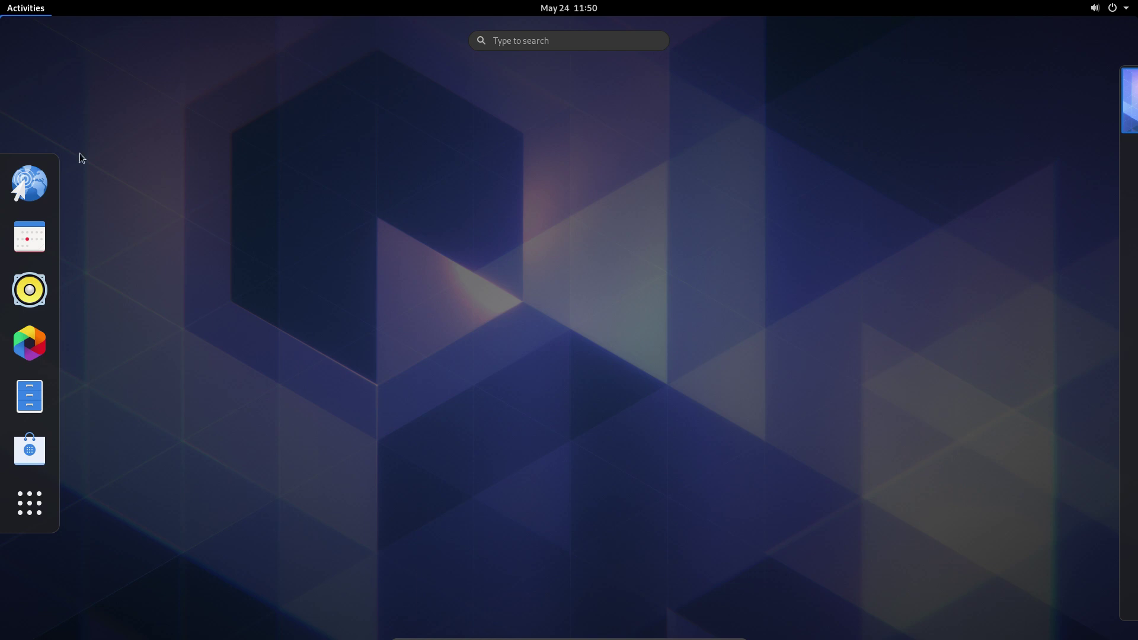
click(128, 200)
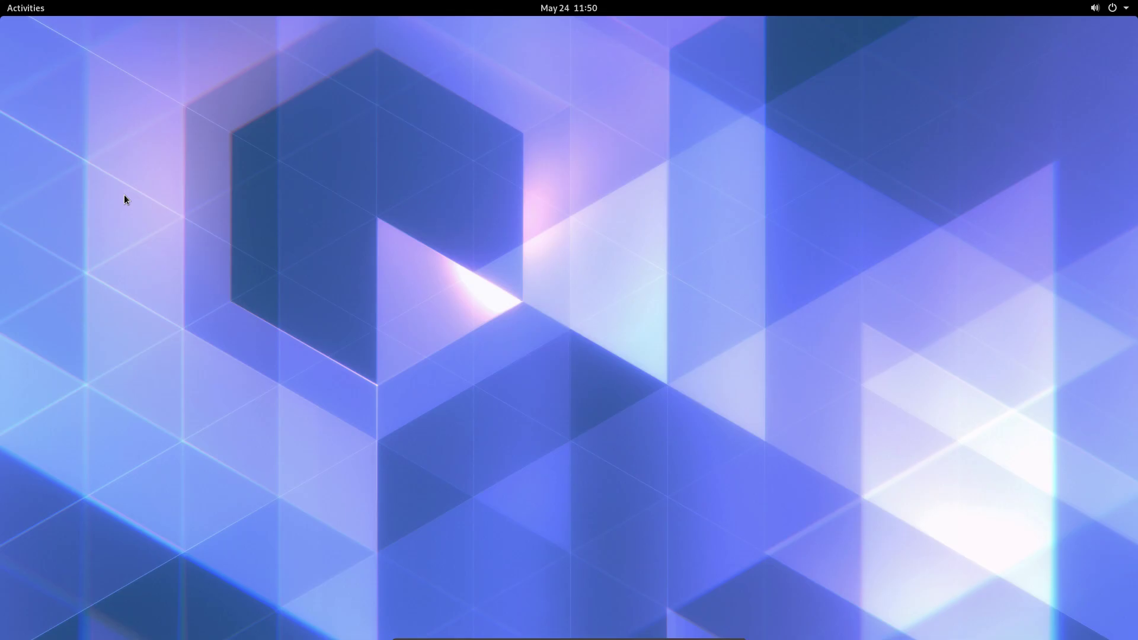
key(super)
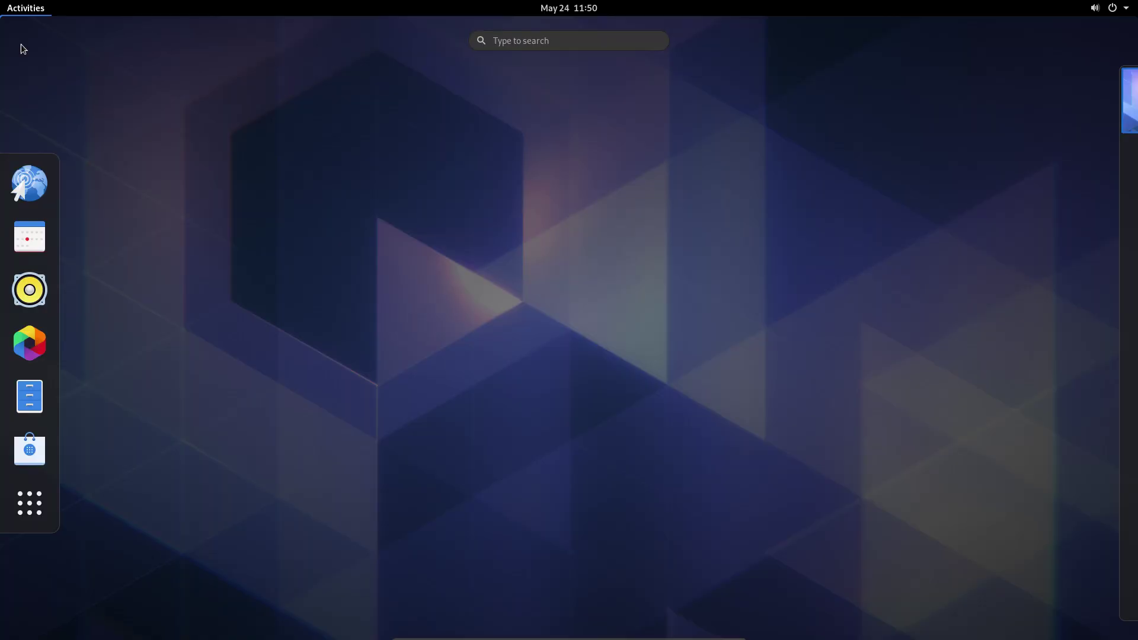
click(30, 180)
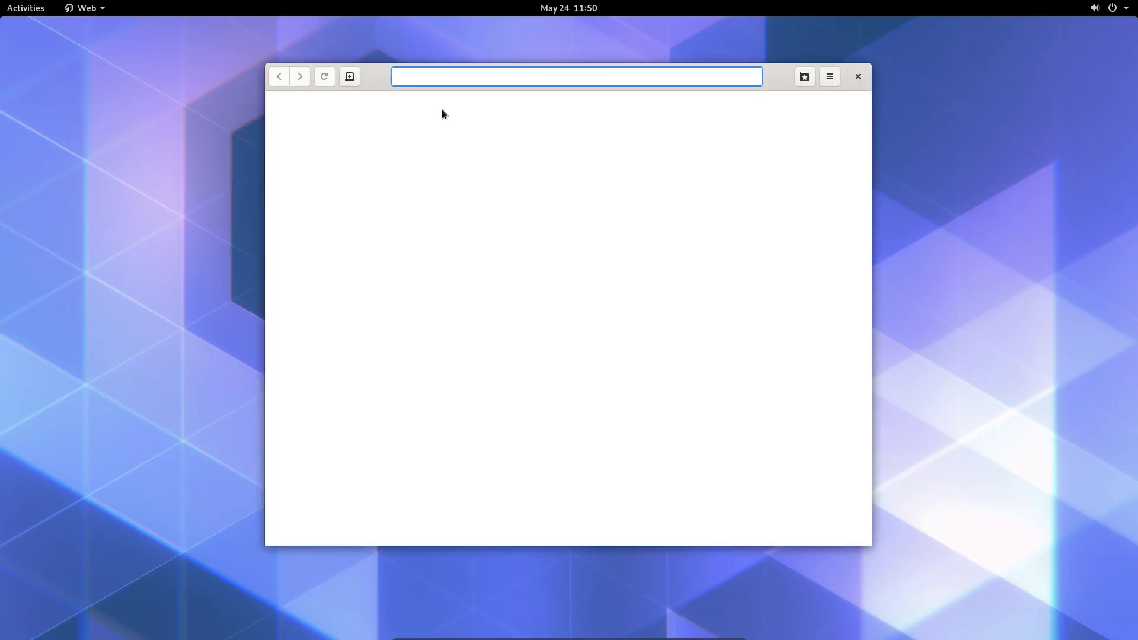
text(arch gnome g)
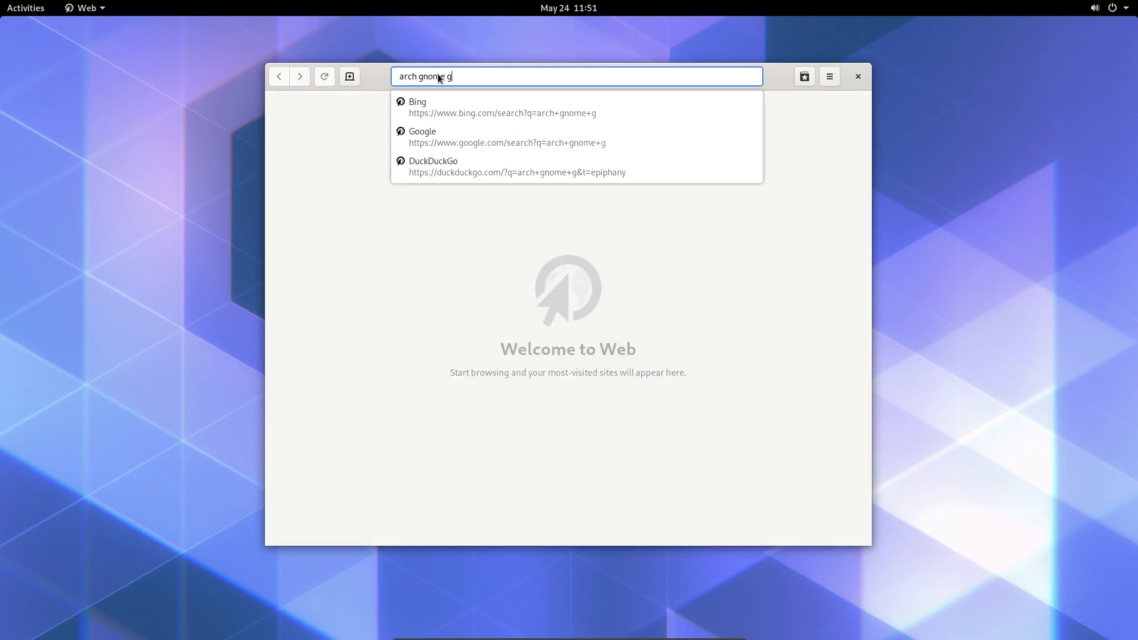
text(roups)
key(Return)
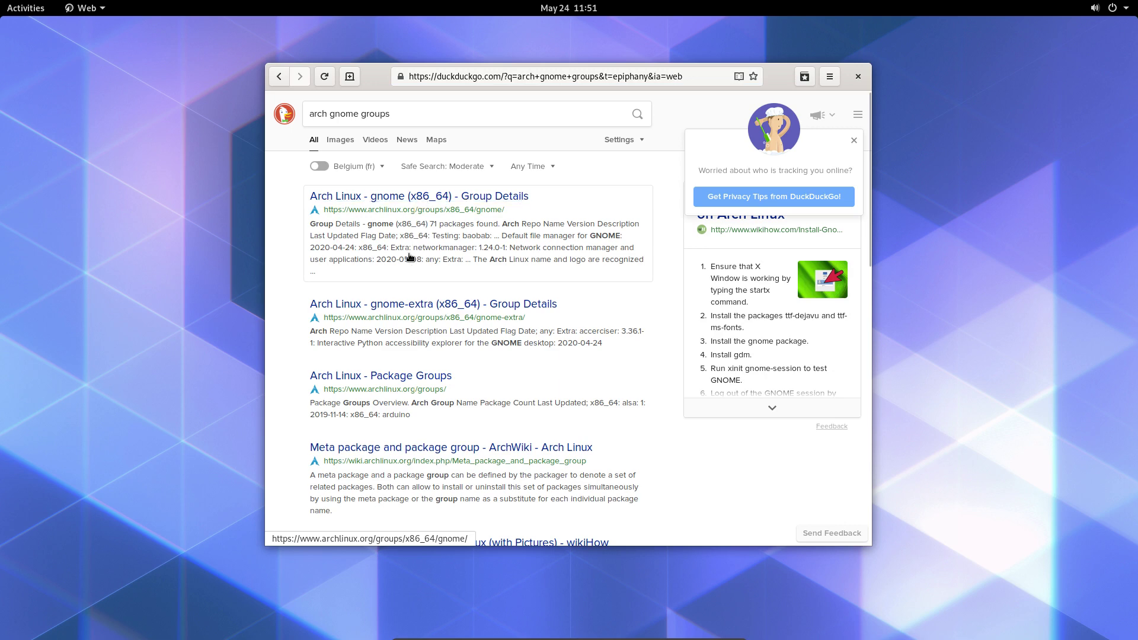
Open the Arch Linux Package Groups result, maximize the browser window and view the details of the gnome-extra group.
click(406, 377)
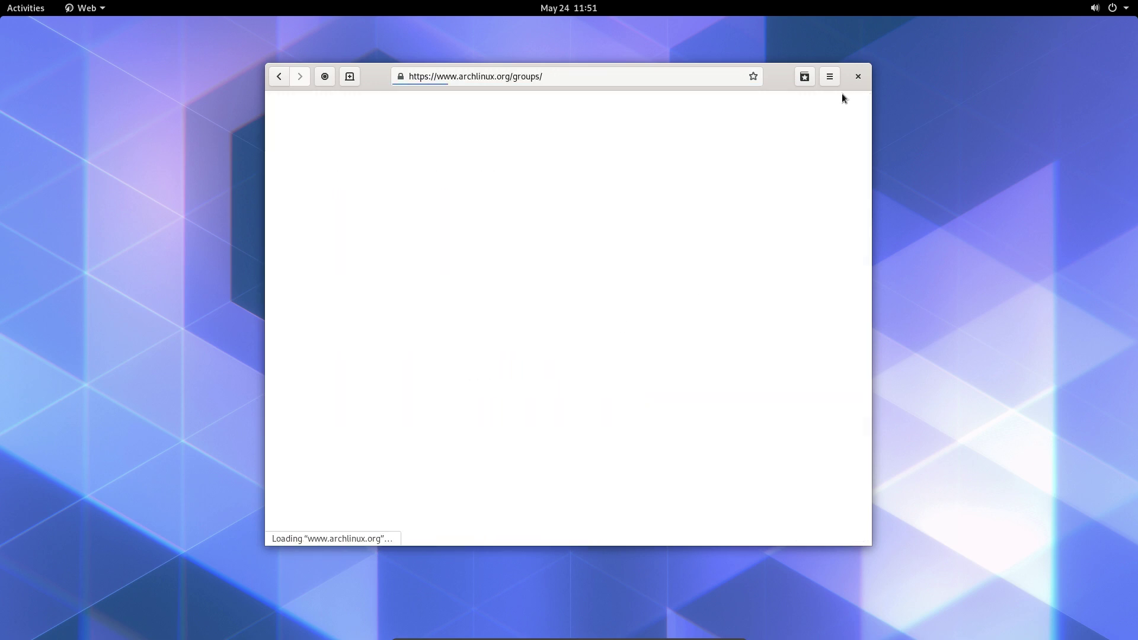
double_click(786, 83)
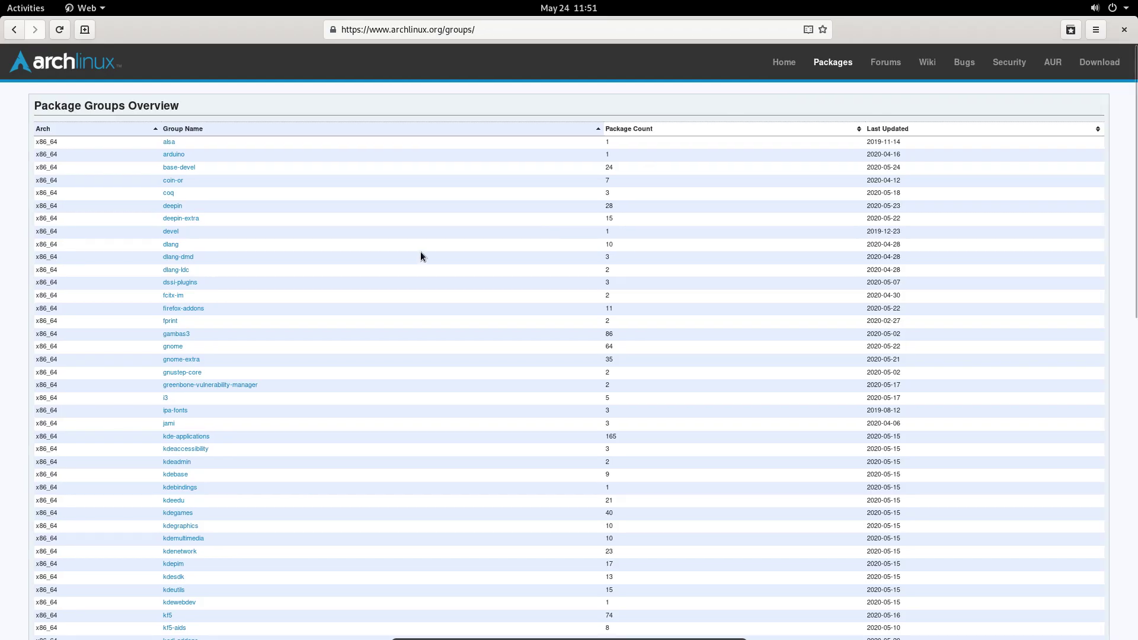
scroll(250, 307, down, 2)
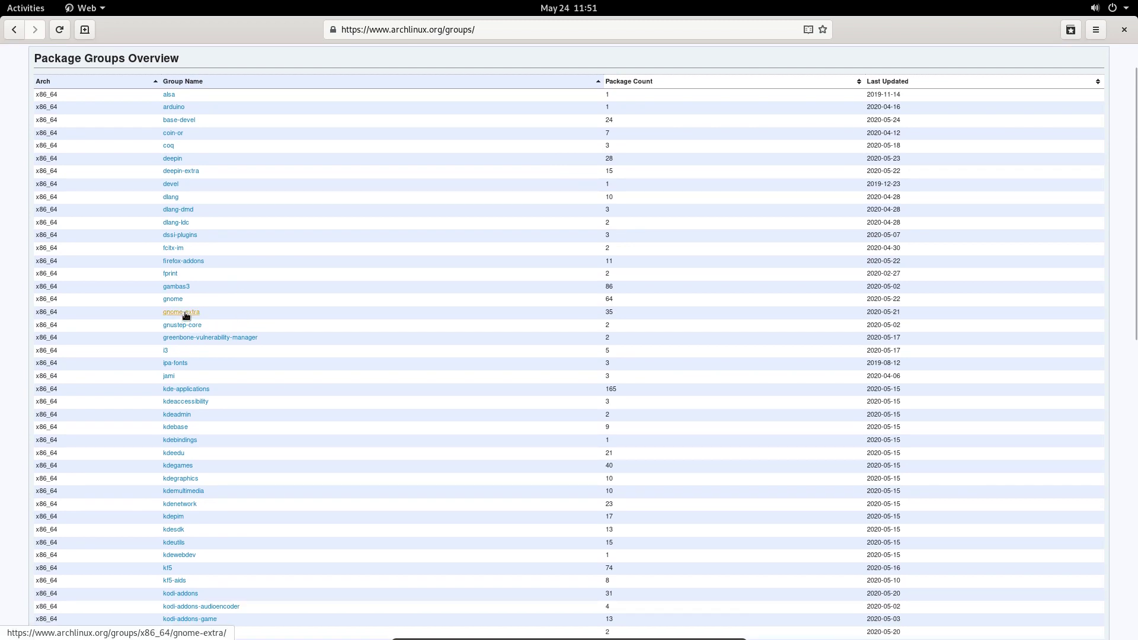
click(186, 315)
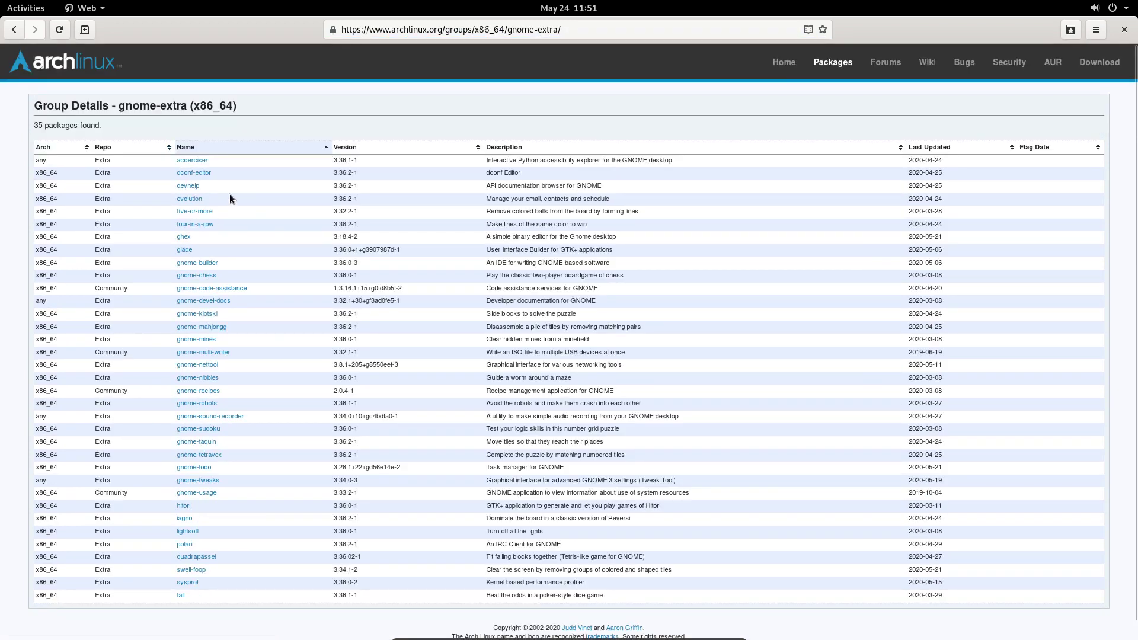
Highlight the dconf-editor entry in the gnome-extra package list.
drag(222, 176, 178, 175)
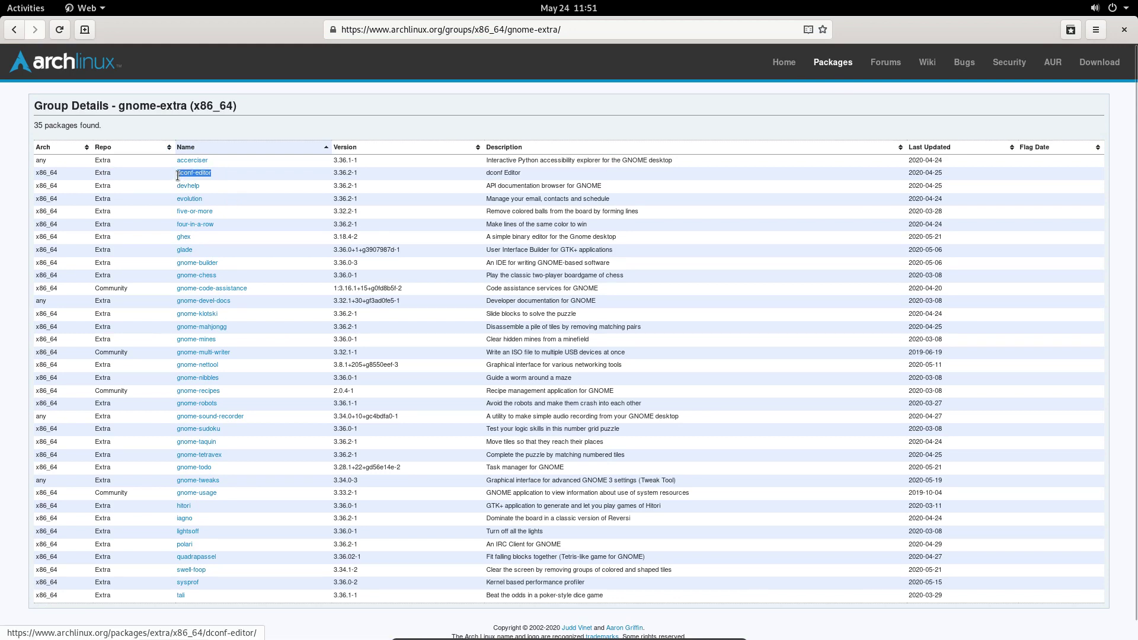
click(220, 173)
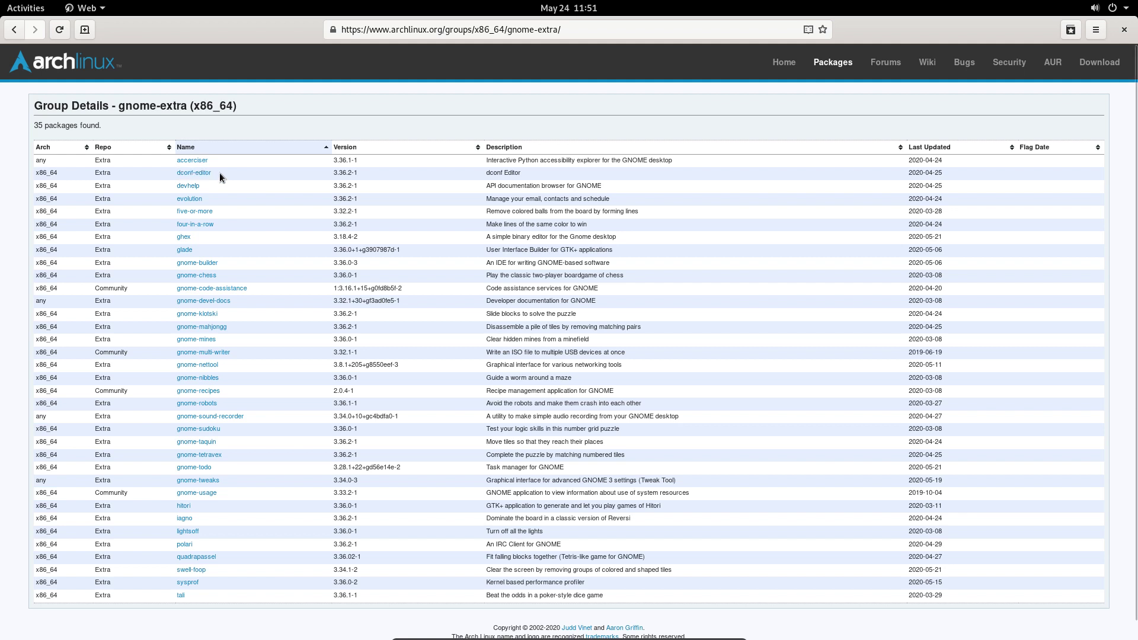
drag(218, 173, 175, 174)
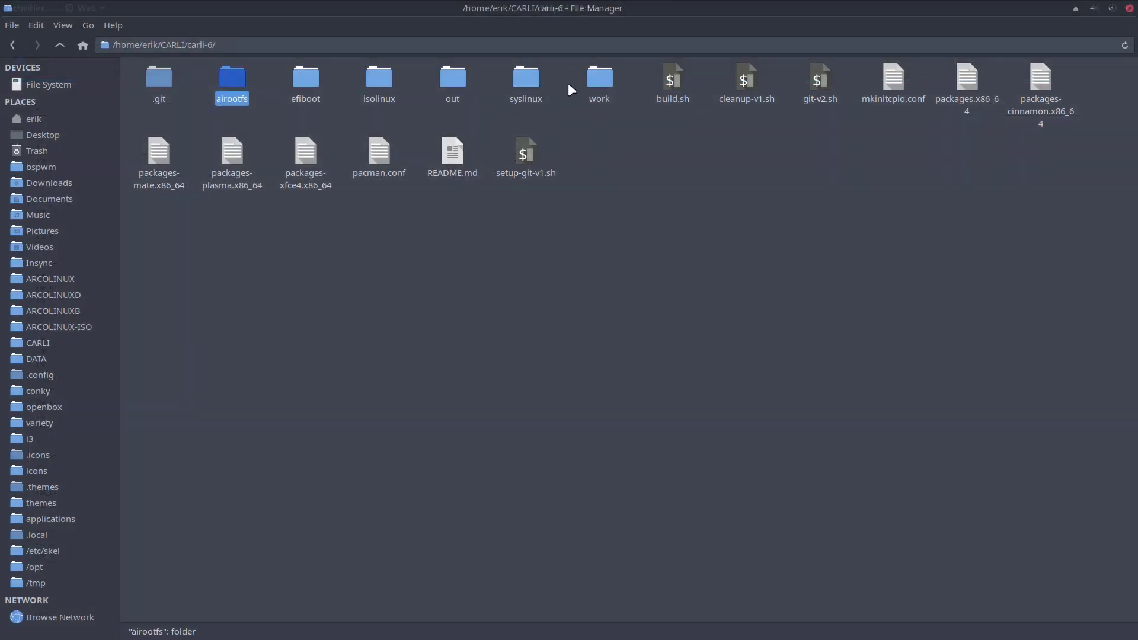
Open packages.x86_64 from the host's carli-6 folder and check the gnome and gnome-extra lines under the Carli heading.
double_click(967, 83)
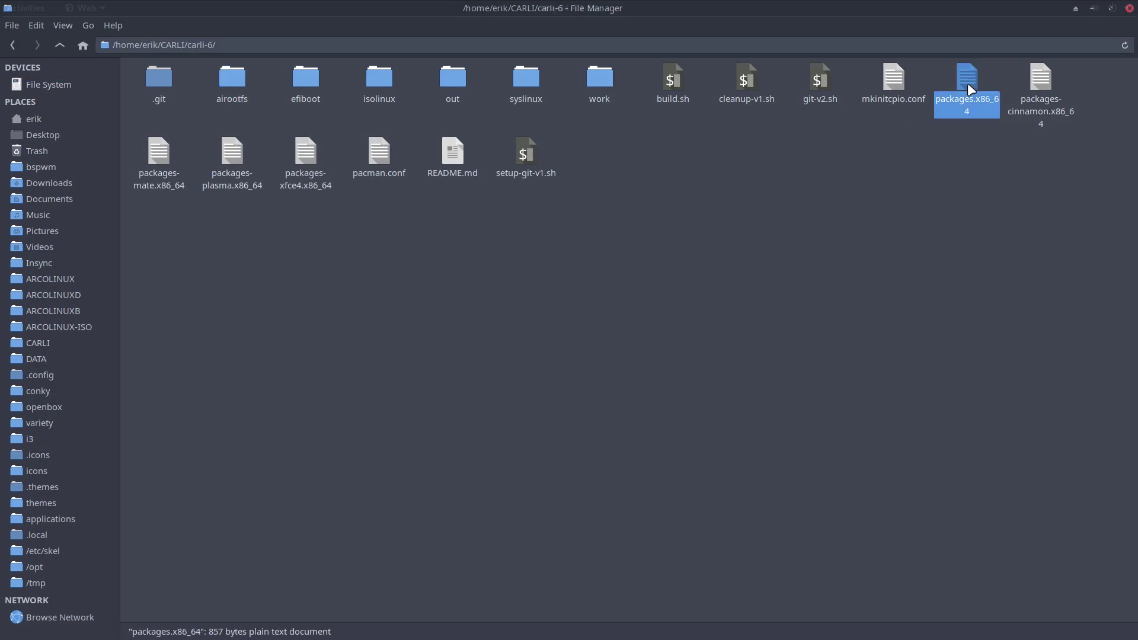
scroll(282, 285, down, 20)
scroll(279, 287, up, 11)
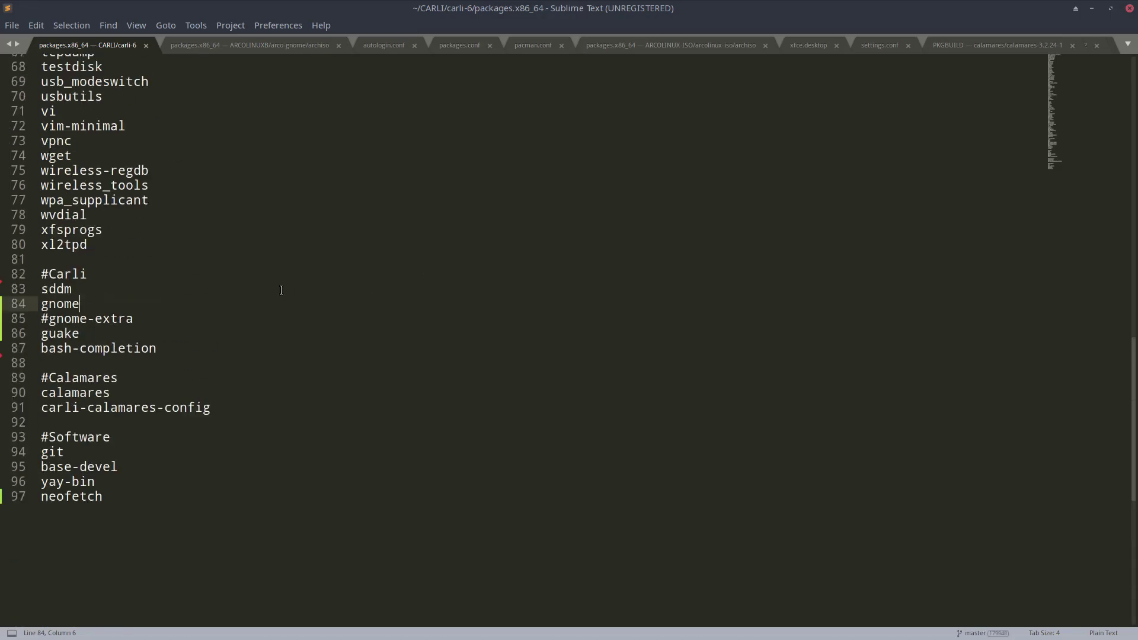
click(140, 372)
key(ctrl+q)
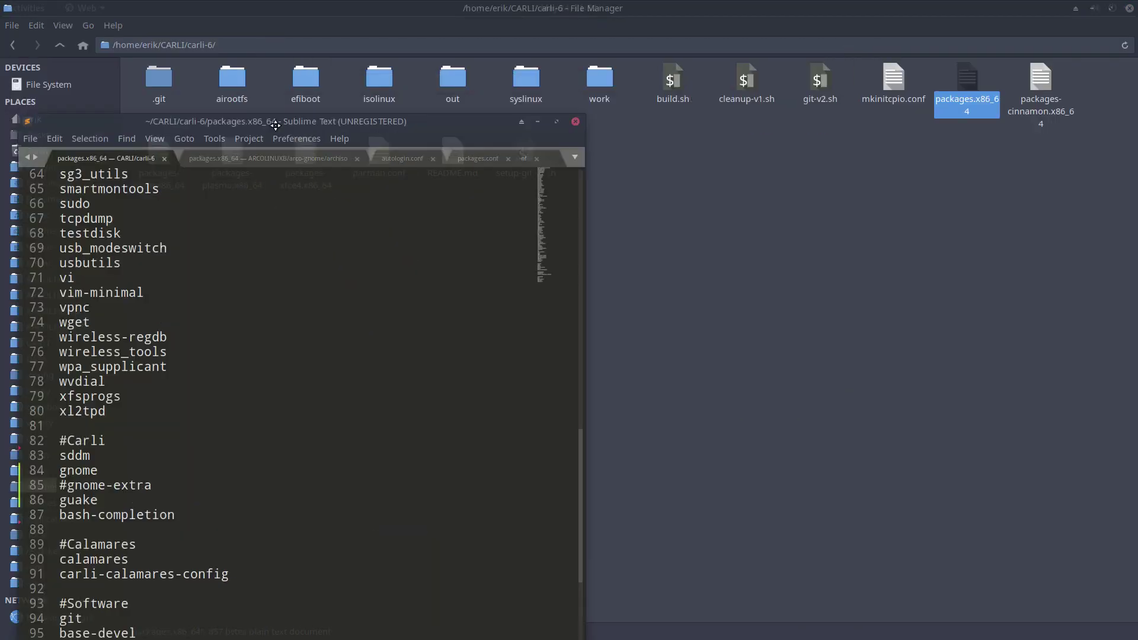
Return to the virtual machine's browser, review the remaining gnome-extra packages and the group name, and close the browser.
key(alt+Tab)
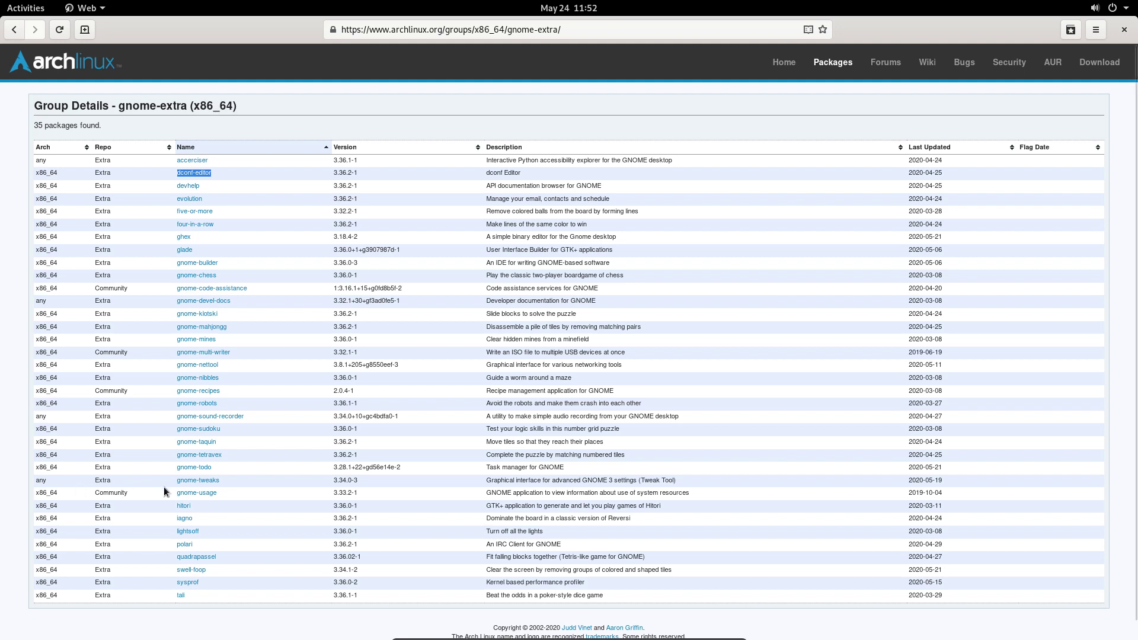
scroll(232, 490, down, 1)
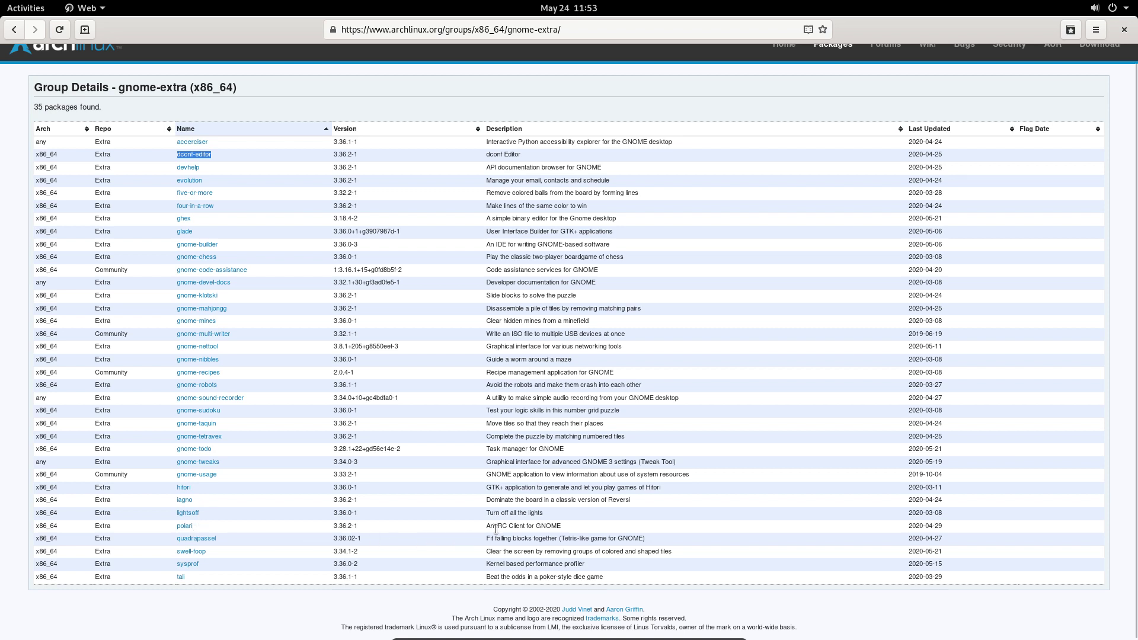
drag(497, 530, 514, 529)
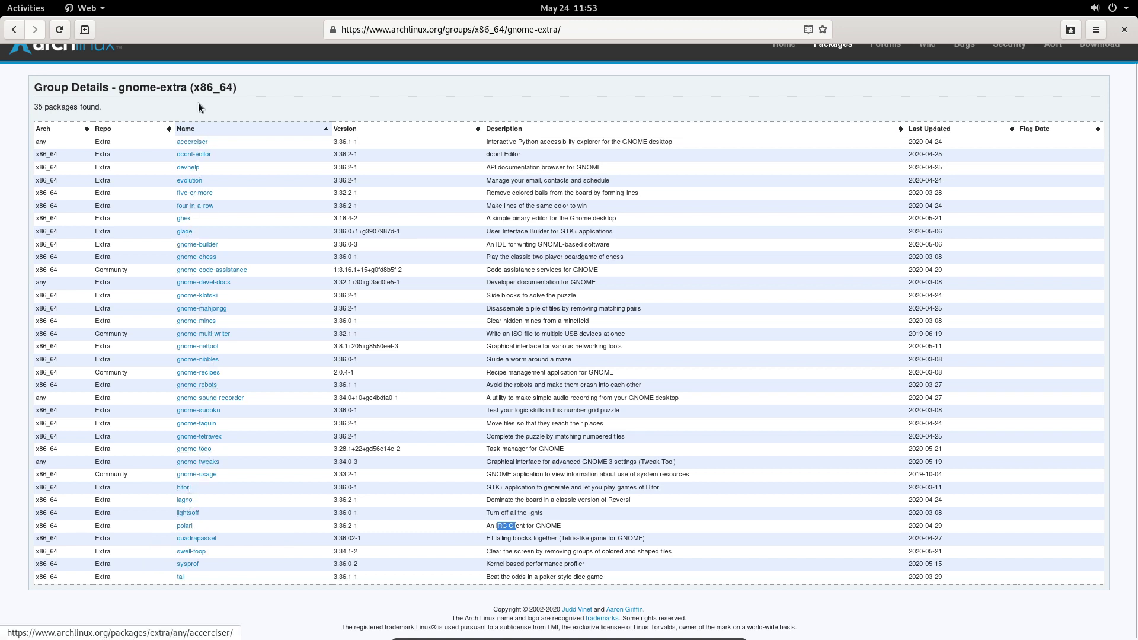
drag(118, 89, 187, 89)
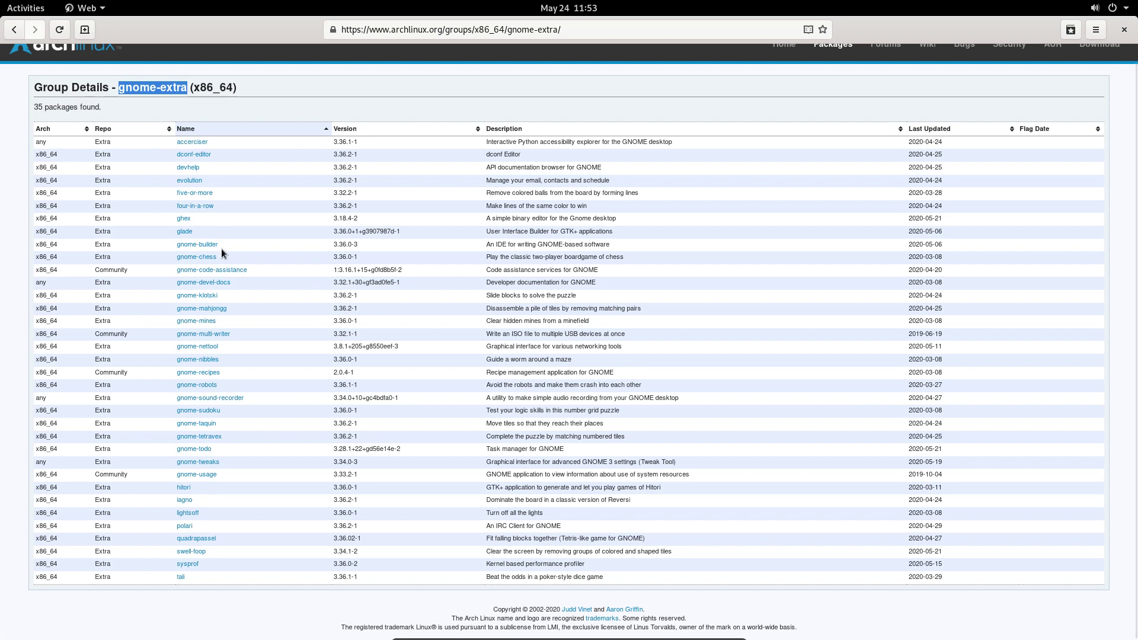
click(1125, 31)
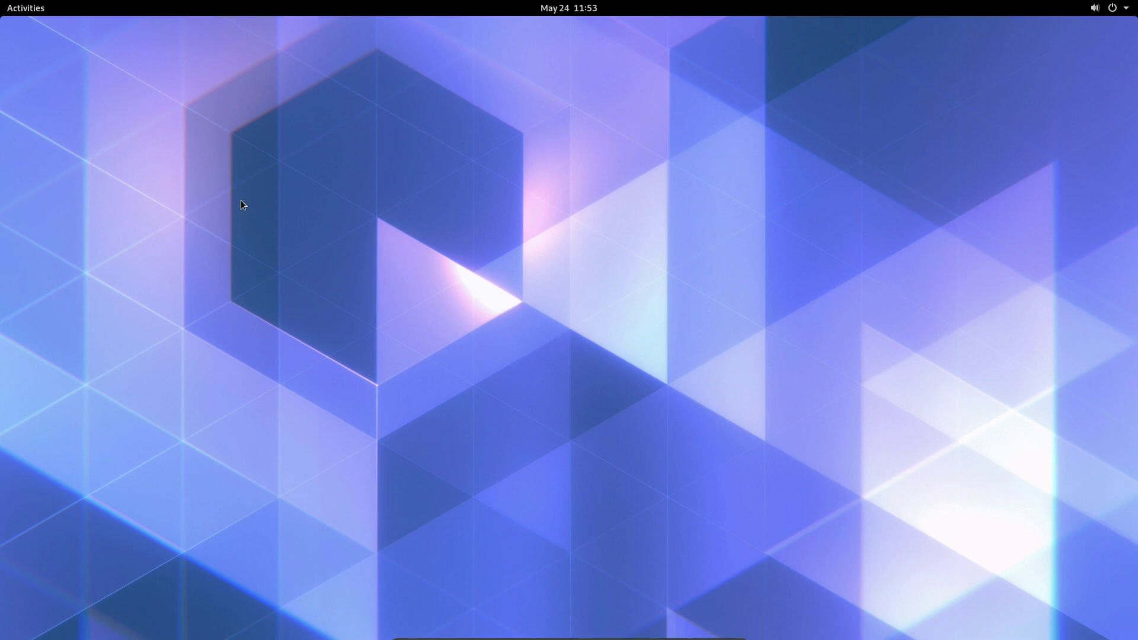
click(22, 4)
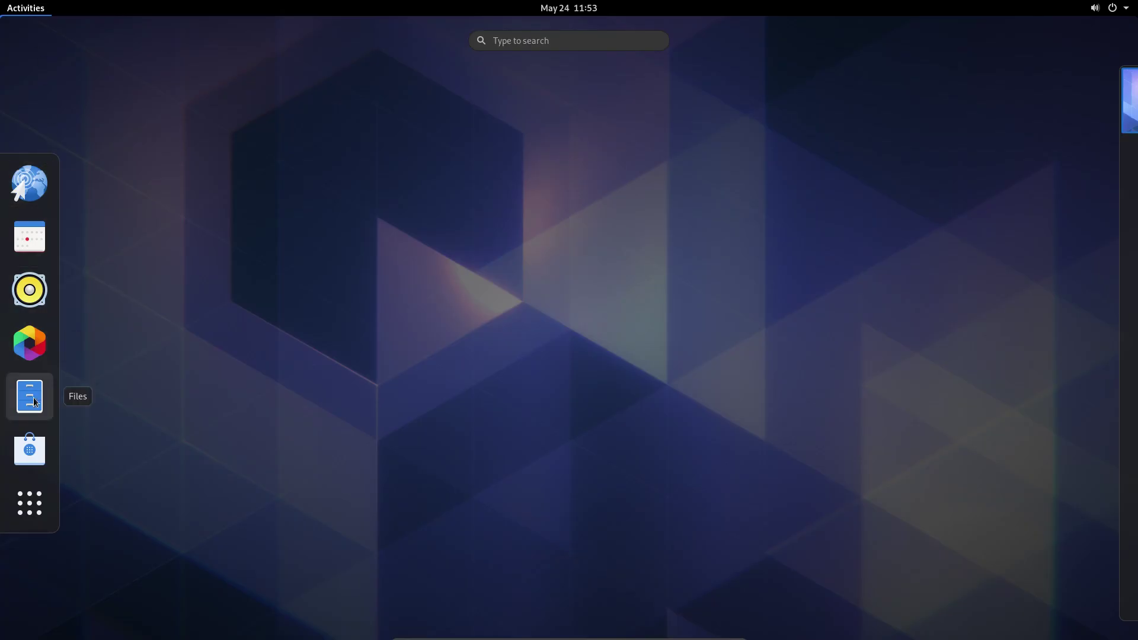
text(ter)
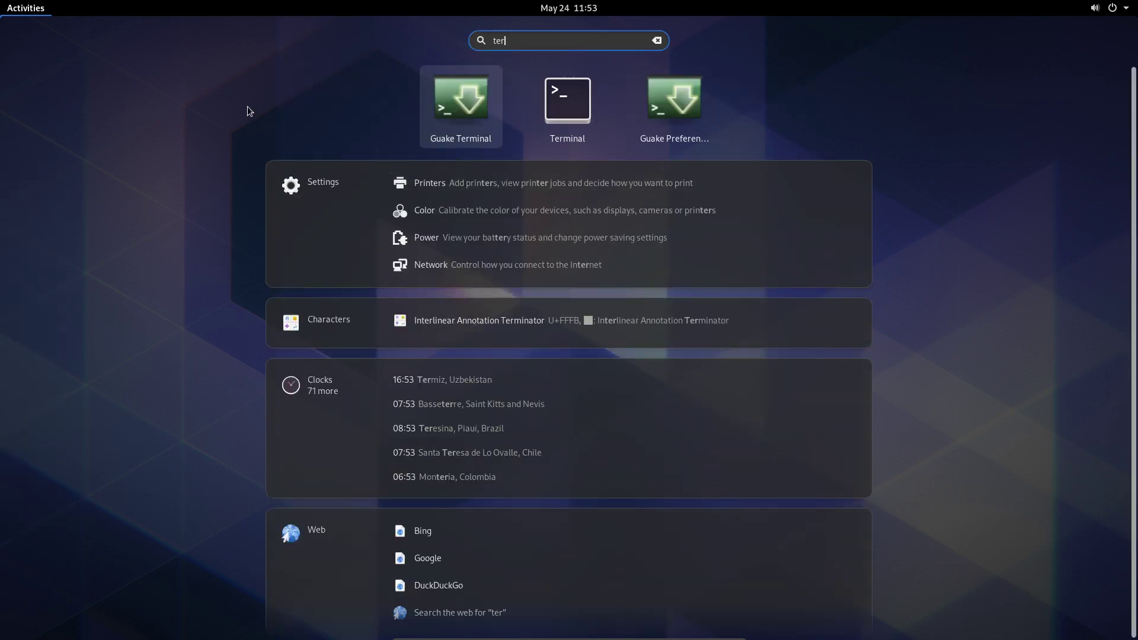
key(Escape)
key(Escape)
Install gnome-tweaks in the drop-down terminal with sudo pacman -S gnome-tweaks and accept the installation.
key(F12)
text(sudo apt)
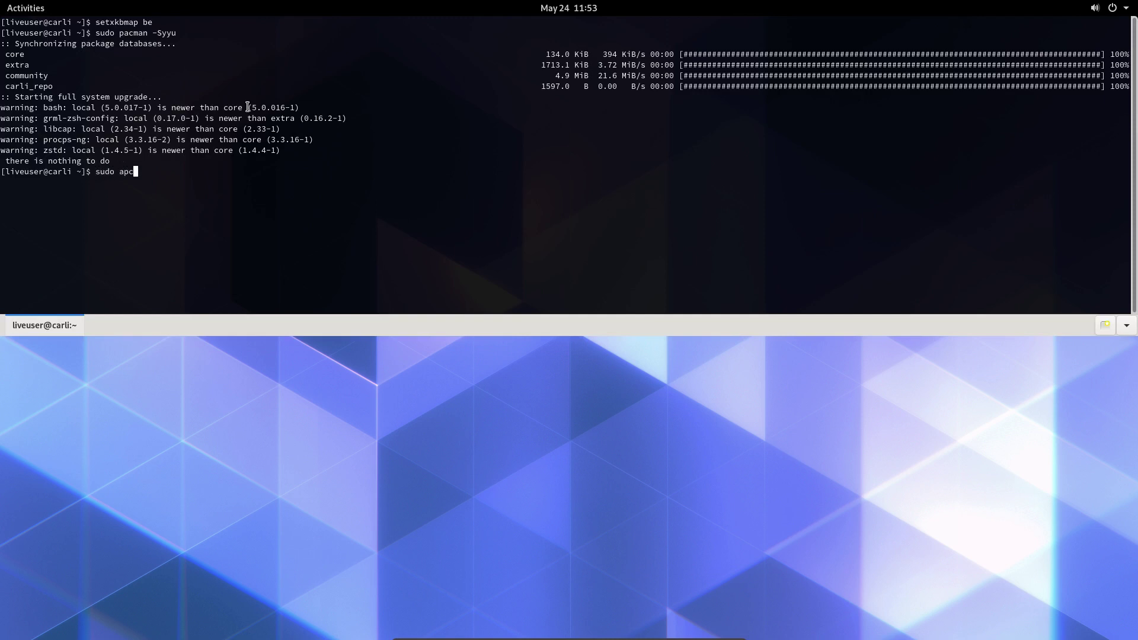
key(BackSpace)
key(BackSpace)
text(acman -S gnome-tweaks)
key(Return)
key(Return)
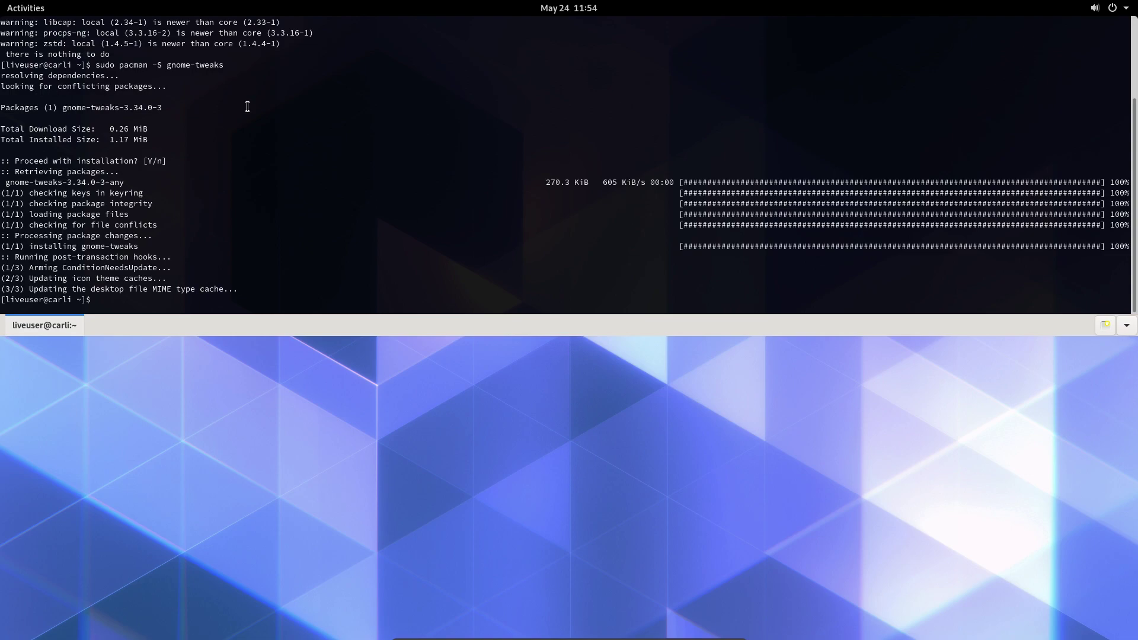
Find gnome-tw in the activities overview, launch Tweaks and hide the drop-down terminal.
key(super)
text(gnome)
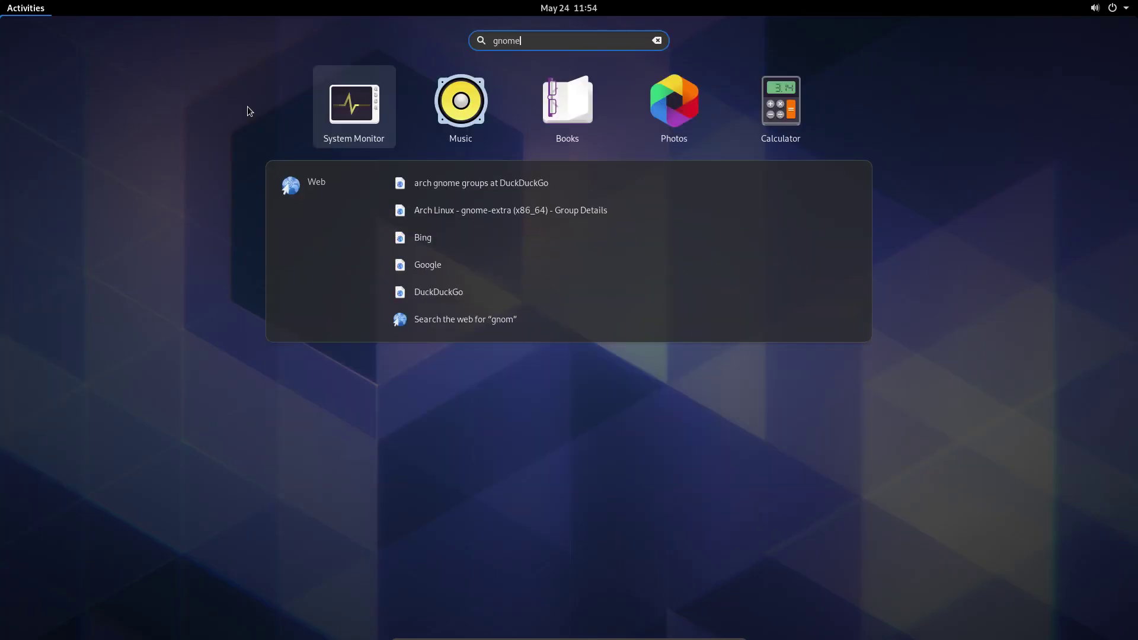
text(-tw)
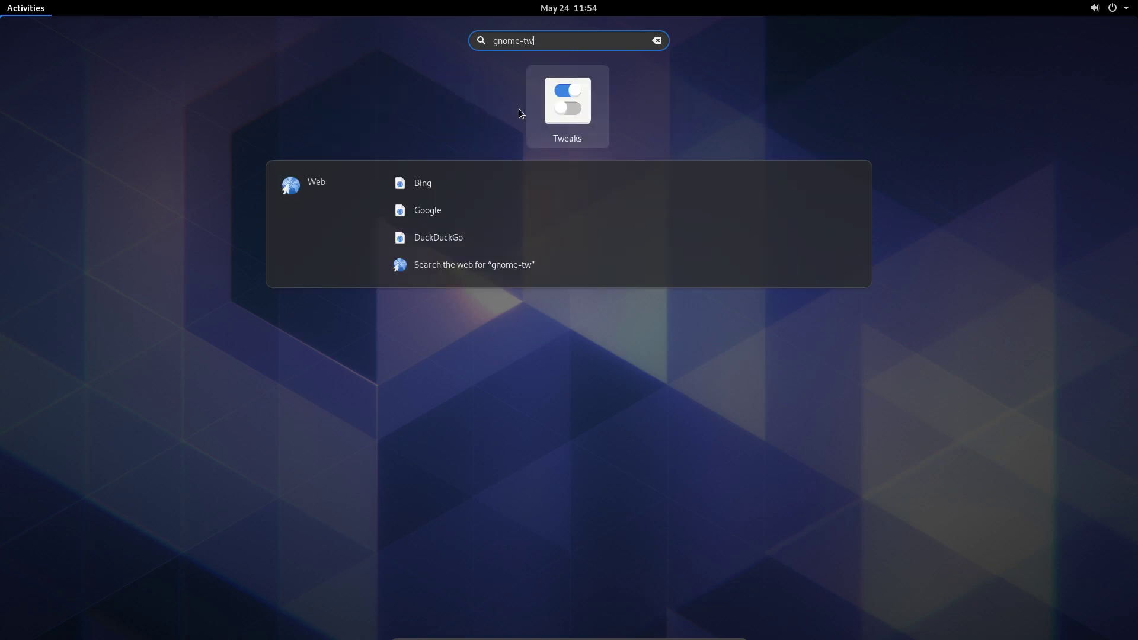
click(542, 107)
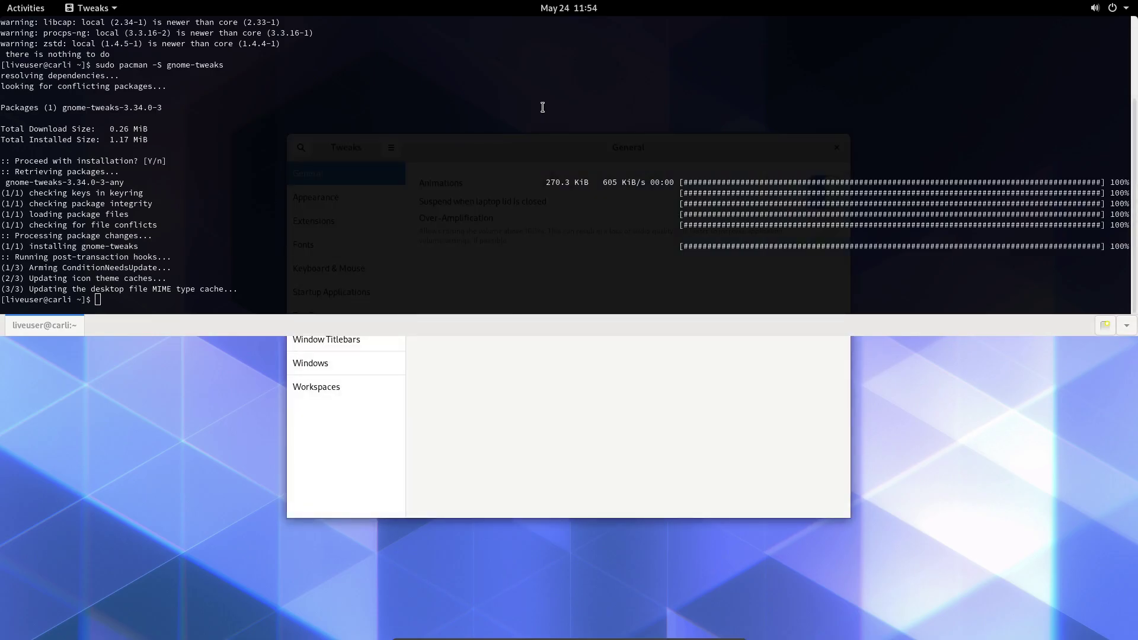
key(F12)
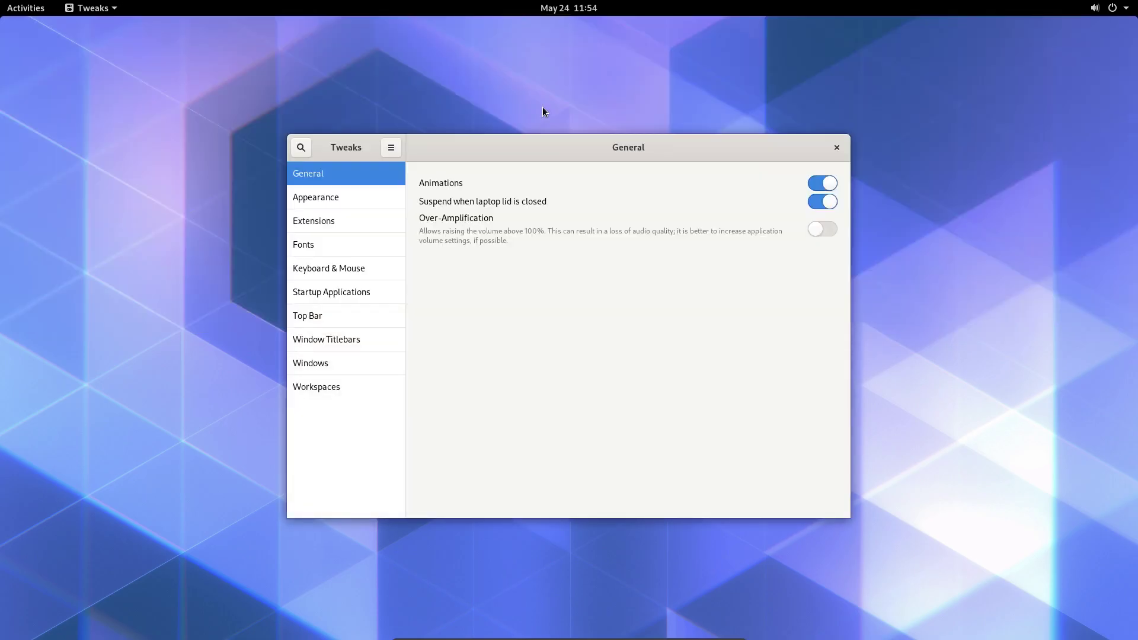
Examine the Applications, Cursor and Icons theme choices in the Appearance settings of Tweaks.
click(340, 198)
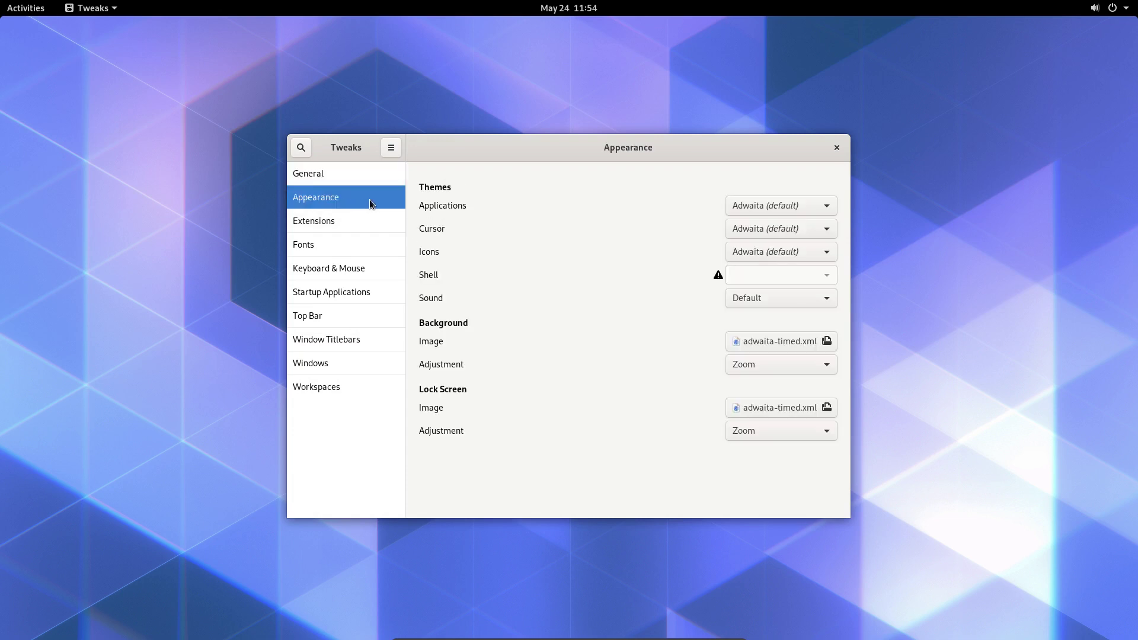
click(774, 210)
click(735, 208)
click(763, 230)
click(747, 232)
click(754, 245)
click(755, 246)
Look through the remaining Tweaks settings pages from Extensions to Workspaces and close Tweaks.
click(355, 222)
click(338, 247)
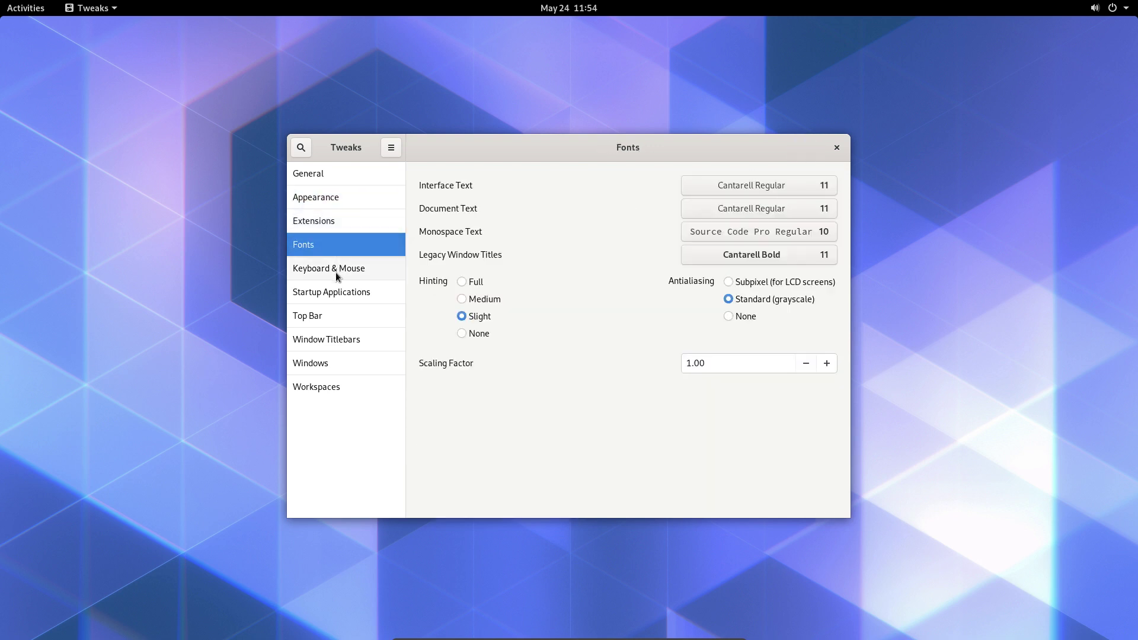
click(335, 272)
click(336, 294)
click(331, 318)
click(334, 340)
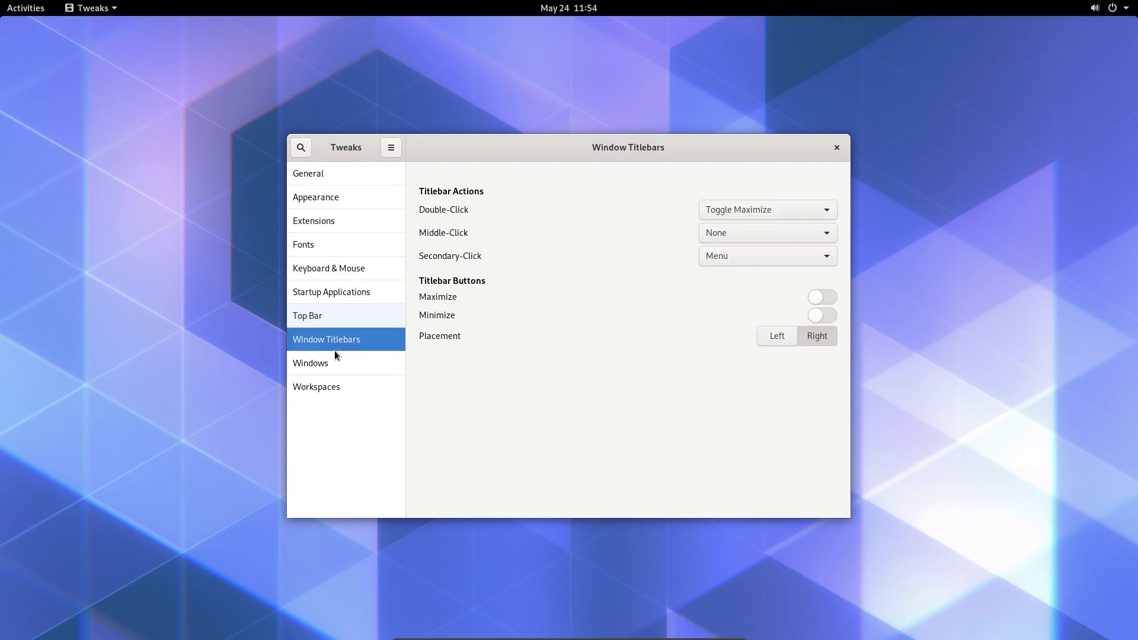
click(333, 367)
click(335, 387)
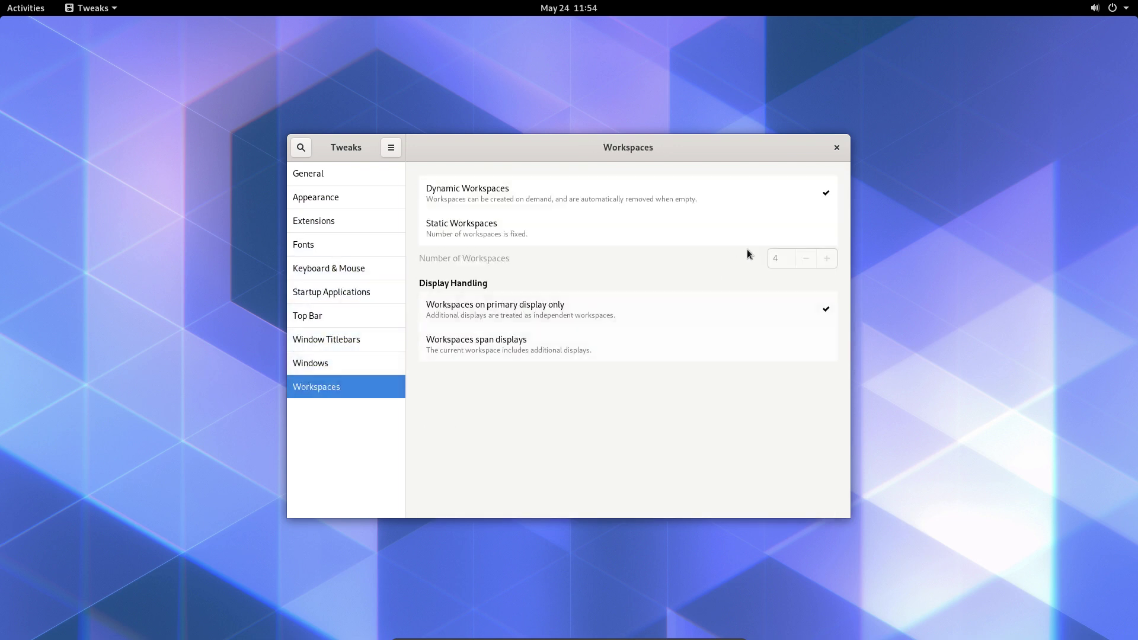
click(835, 150)
Install gnome-usage in the drop-down terminal with sudo pacman -S gnome-usage, accept the installation and hide the terminal.
key(F12)
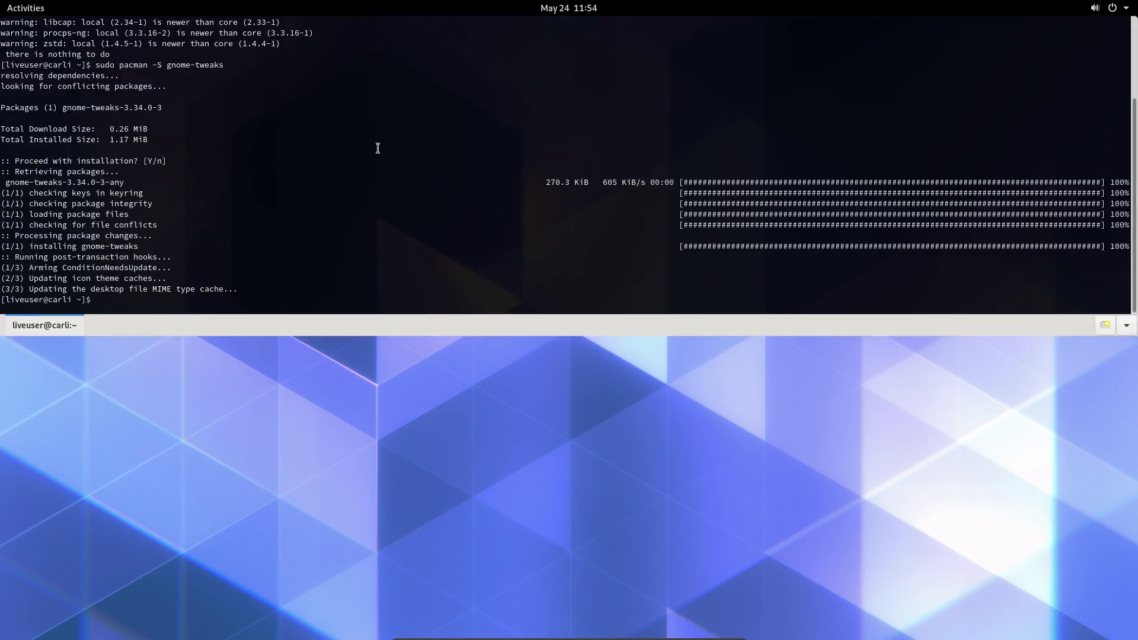
text(gn)
key(Up)
key(BackSpace)
key(BackSpace)
key(BackSpace)
key(BackSpace)
key(BackSpace)
key(BackSpace)
key(BackSpace)
text(e-usage)
key(Return)
key(Return)
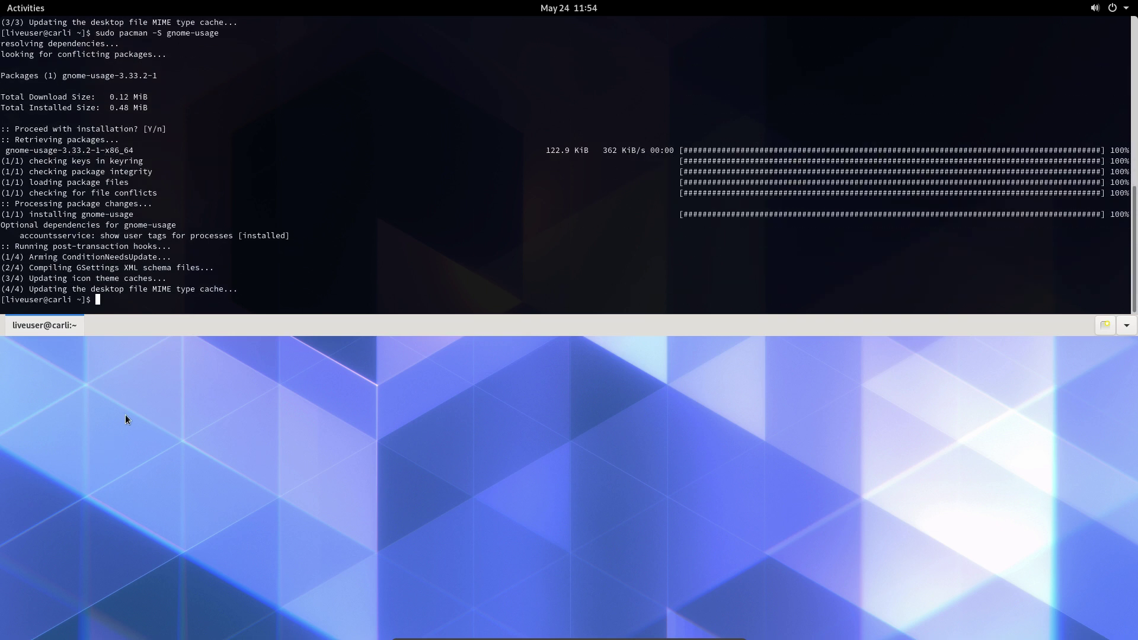
key(F12)
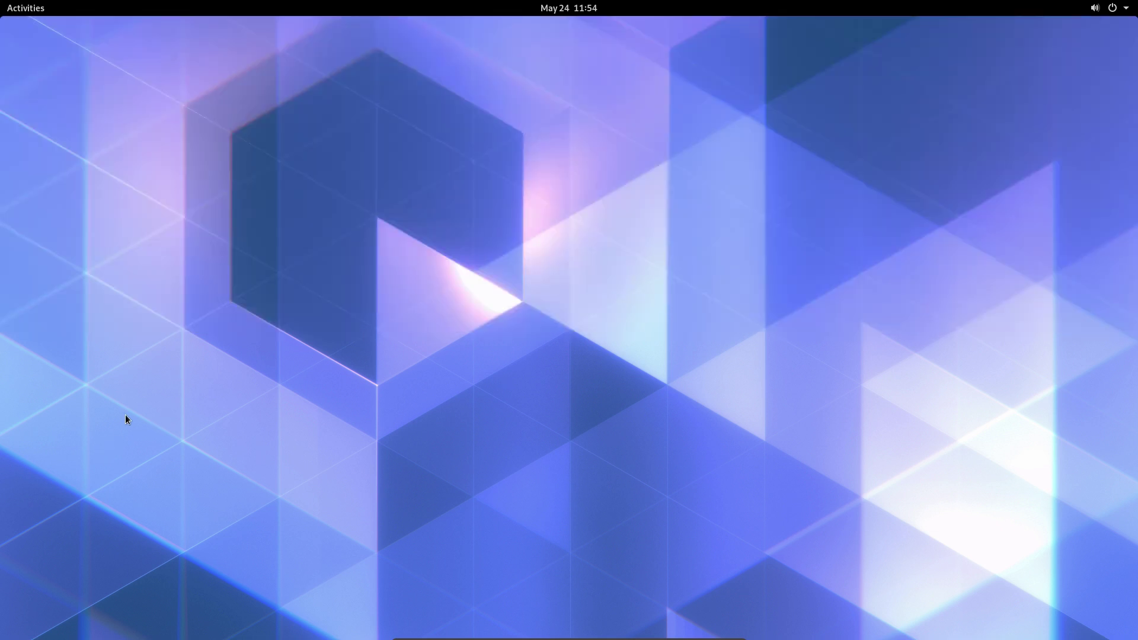
Launch Usage by searching for usage in the activities overview and move its window aside on the desktop.
key(super)
text(usage)
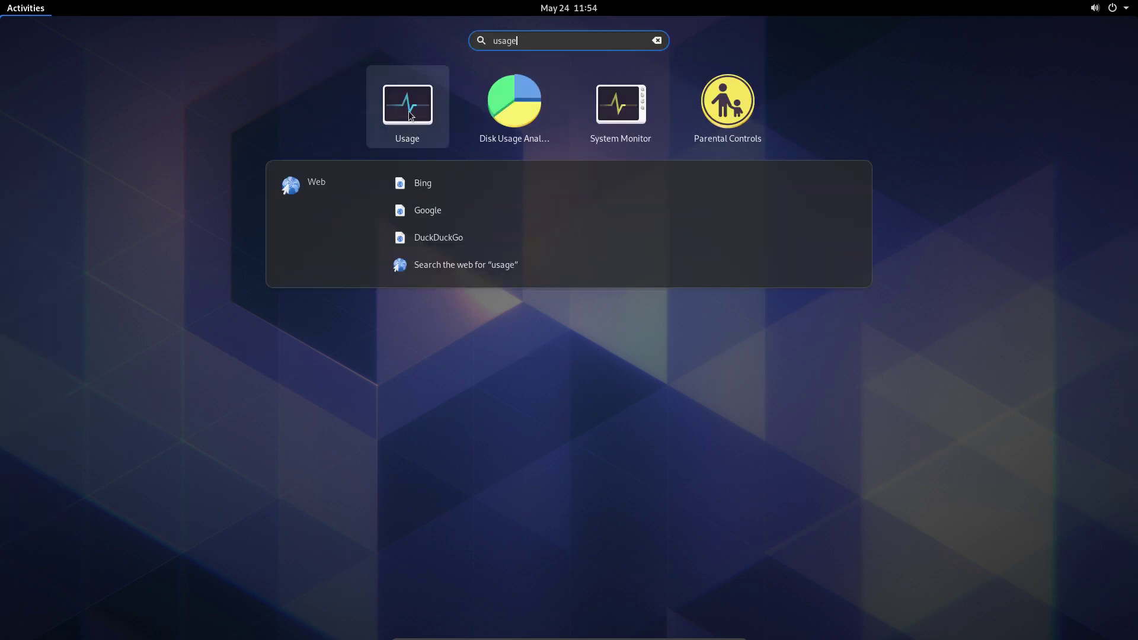
click(407, 112)
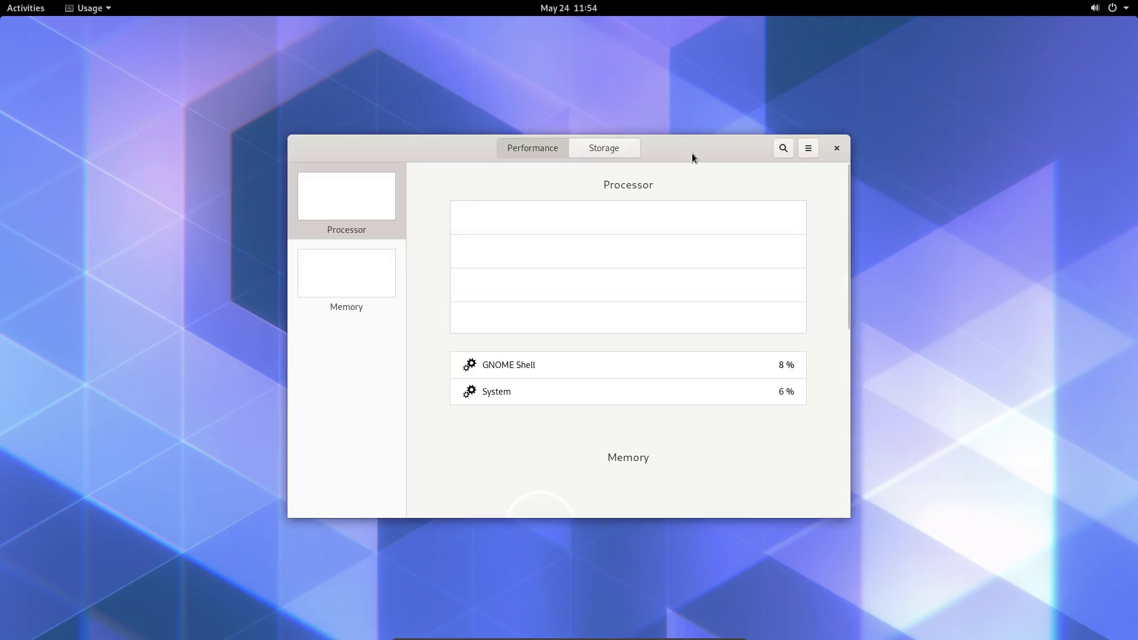
drag(691, 153, 965, 118)
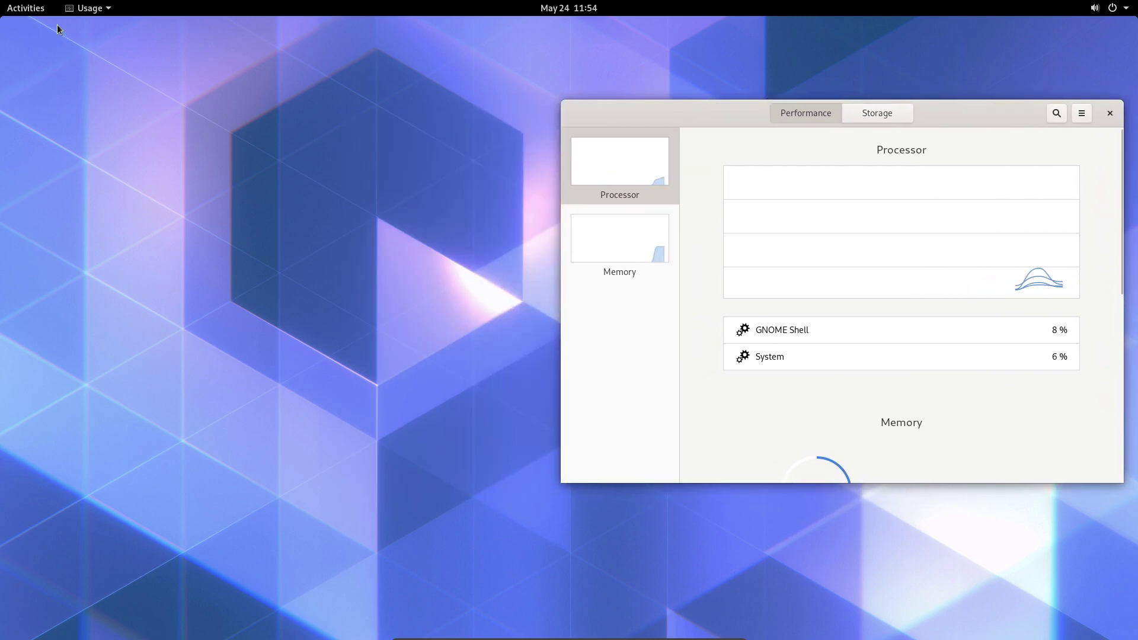
Launch System Monitor by searching for usa in the applications overview and place its window beside Usage.
mouse_move(1, 1)
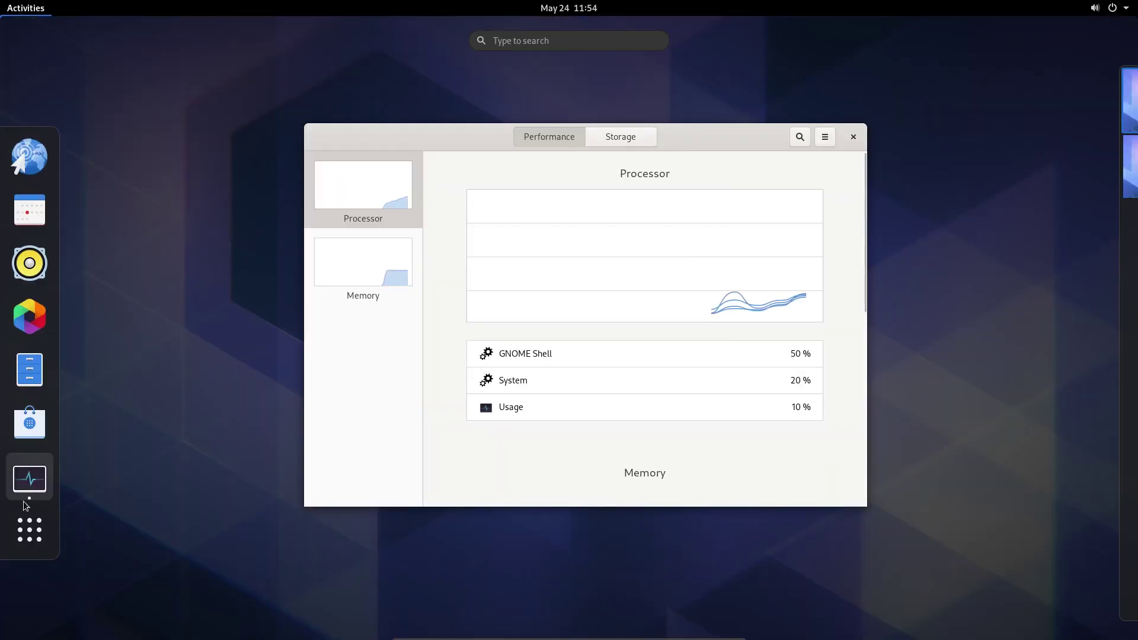
click(29, 527)
text(usafge)
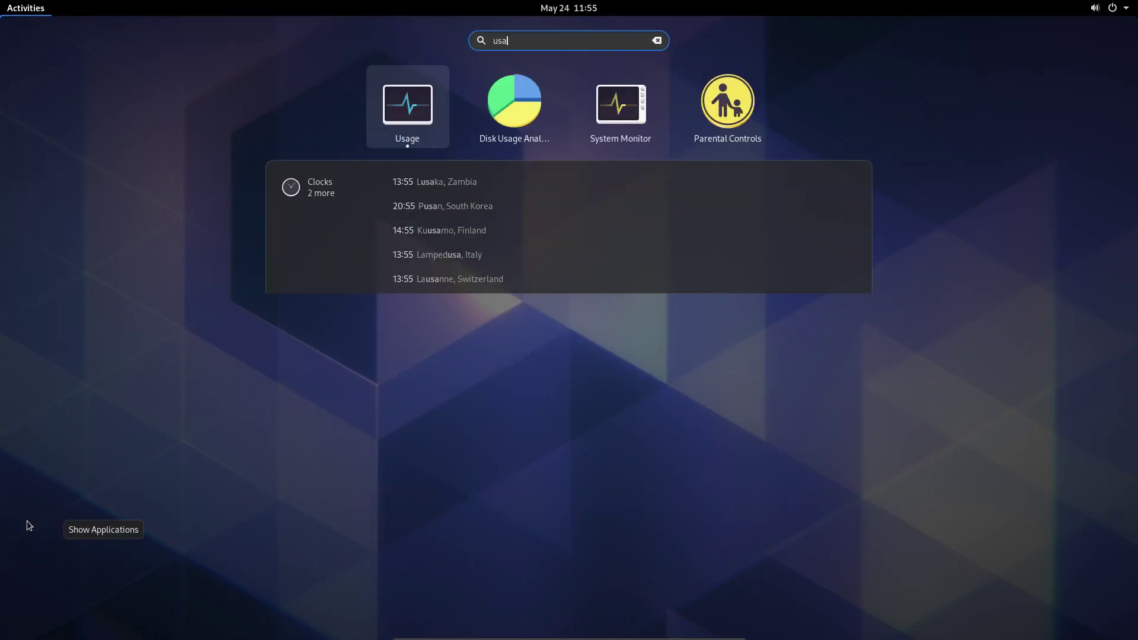
key(BackSpace)
key(BackSpace)
key(BackSpace)
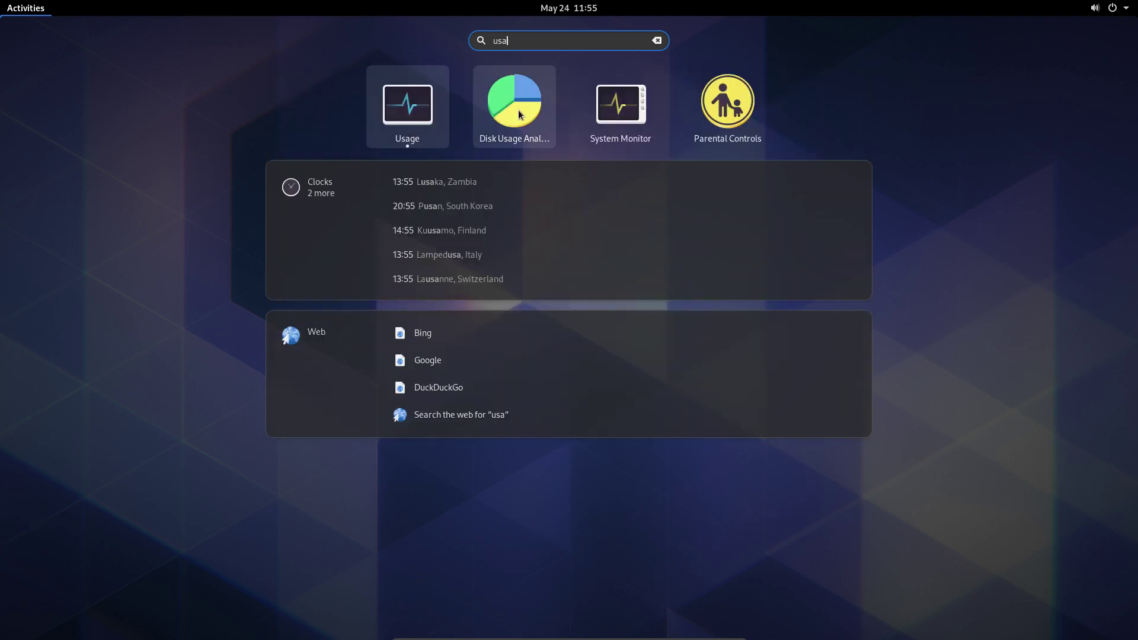
click(626, 111)
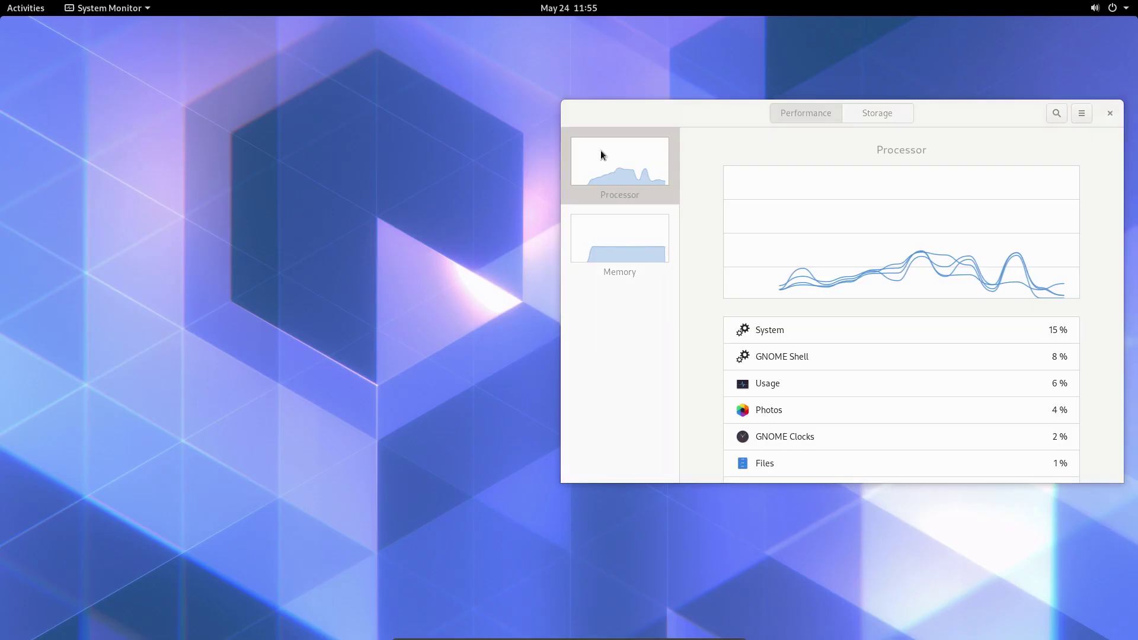
drag(356, 51, 466, 281)
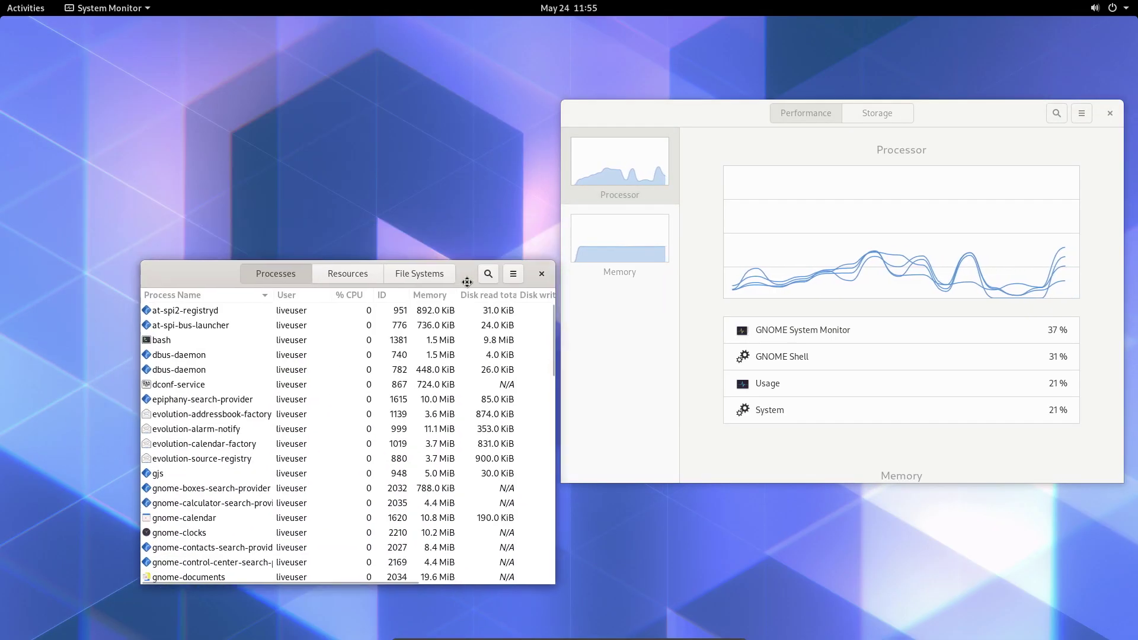
Launch Disk Usage Analyzer through an applications search for usag, view its devices and locations, and close it.
click(18, 12)
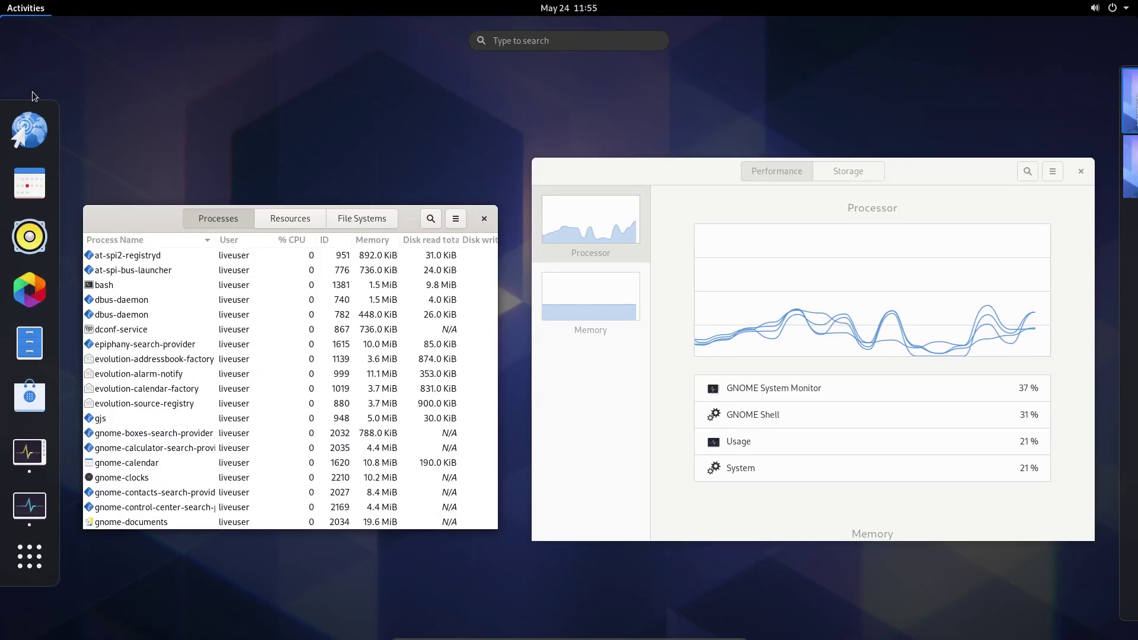
click(29, 568)
text(usag)
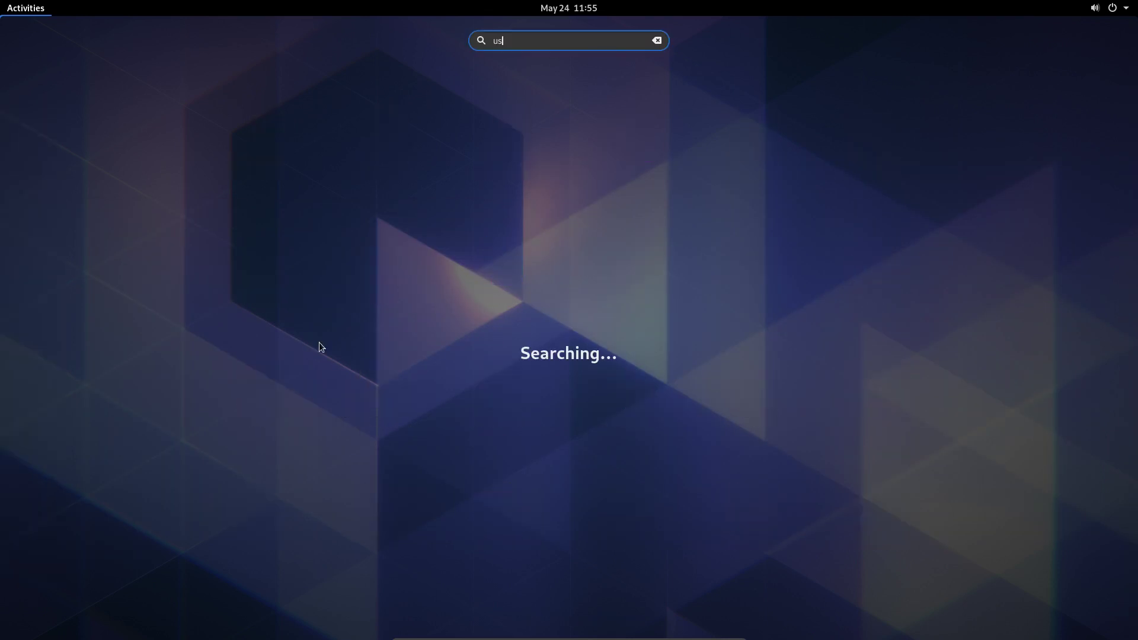
click(500, 118)
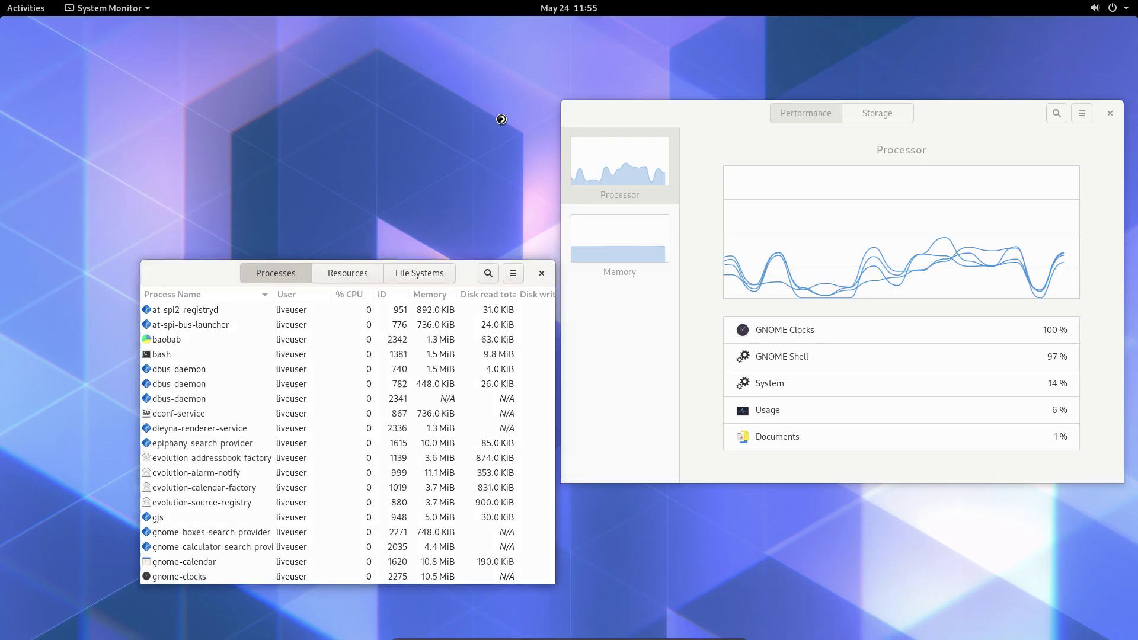
drag(353, 31, 363, 208)
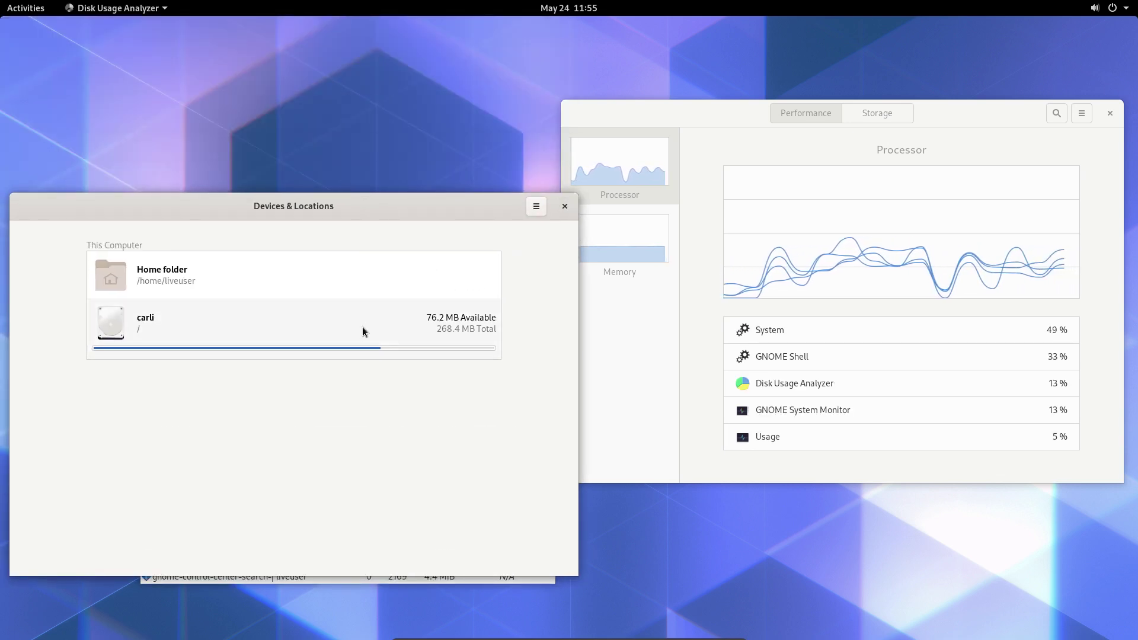
click(565, 206)
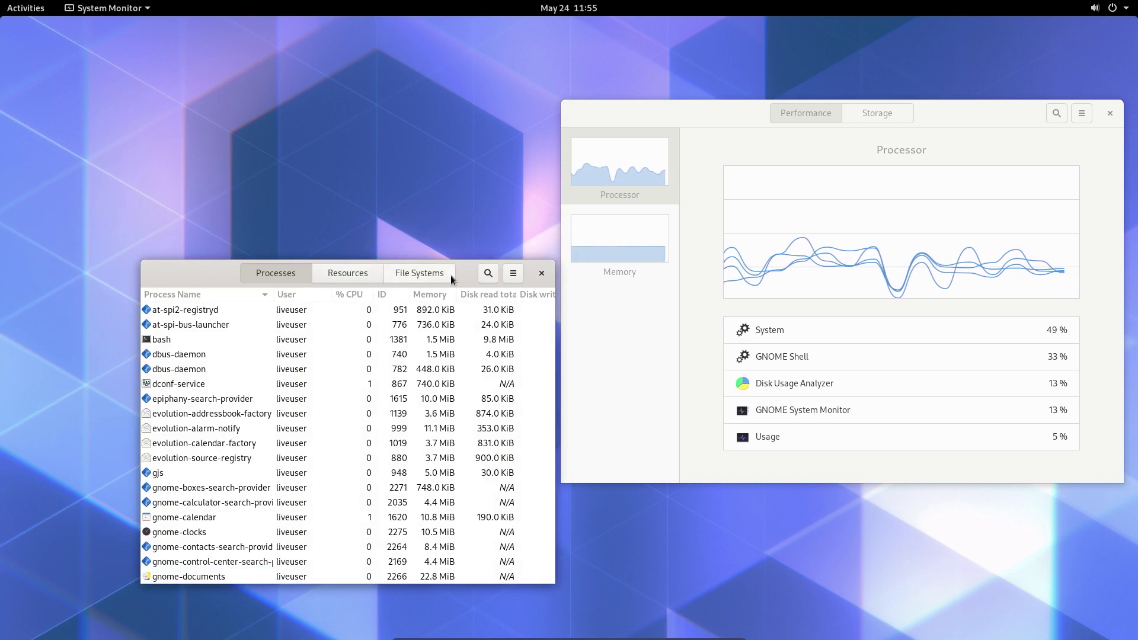
Reposition the System Monitor window beside Usage and open its About information.
drag(458, 274, 355, 172)
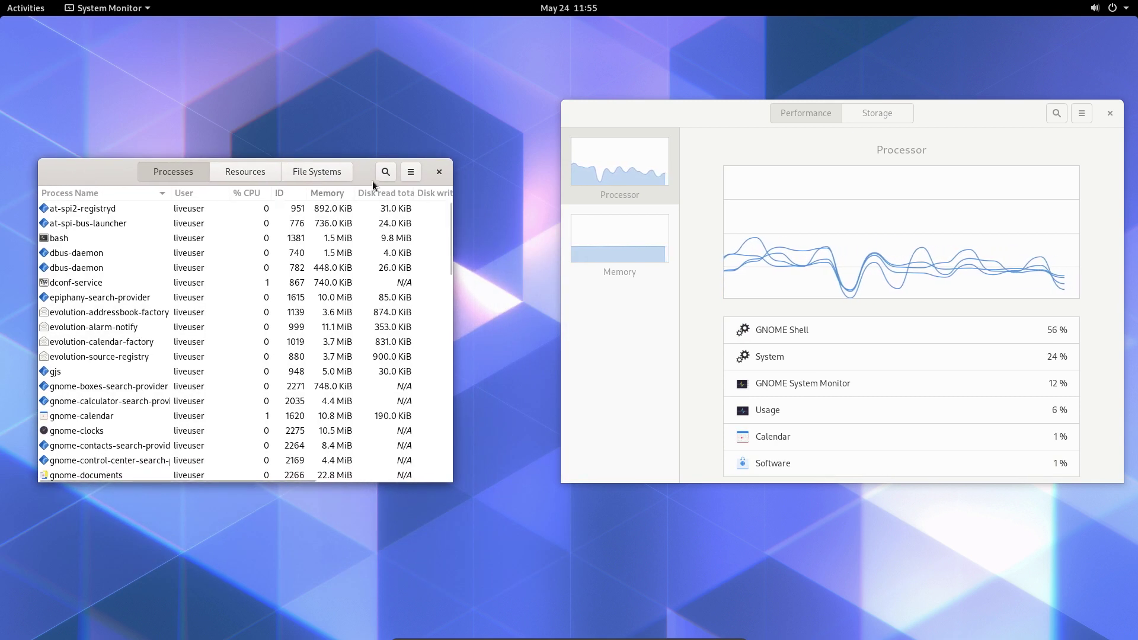
click(413, 173)
click(400, 348)
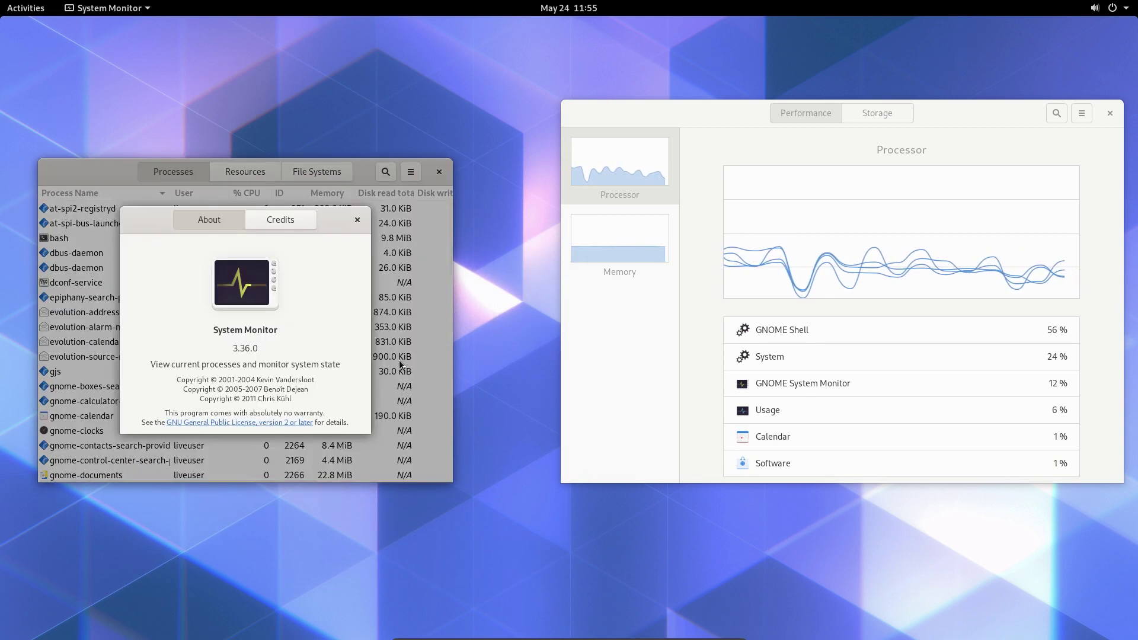
Close System Monitor along with its About information and move the Usage window toward the middle of the desktop.
click(358, 220)
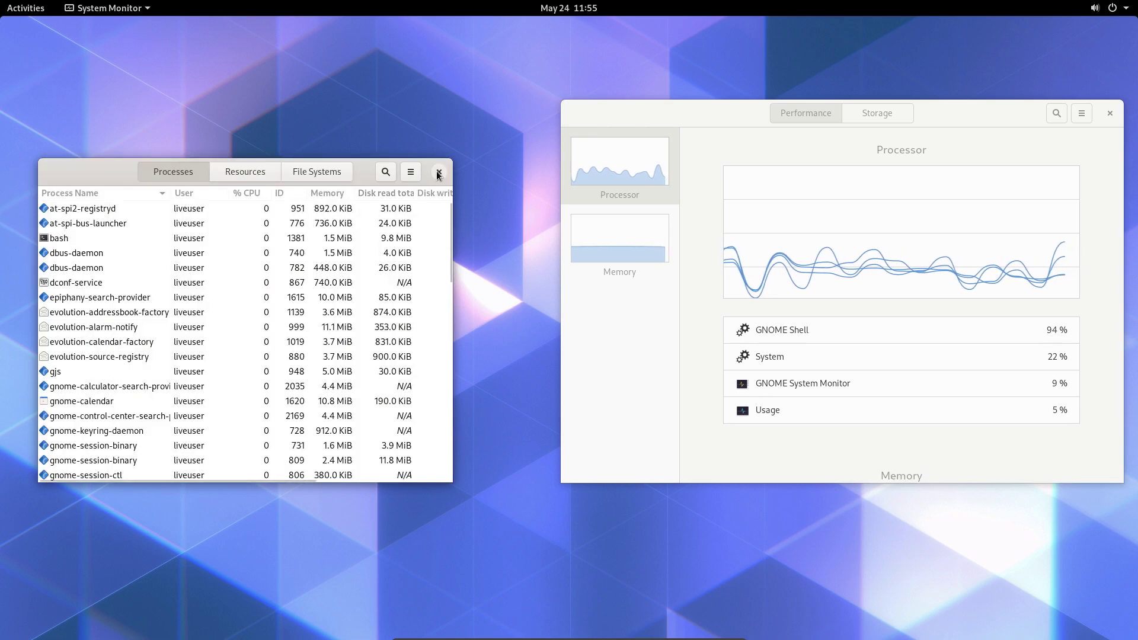
click(439, 171)
drag(898, 109, 553, 100)
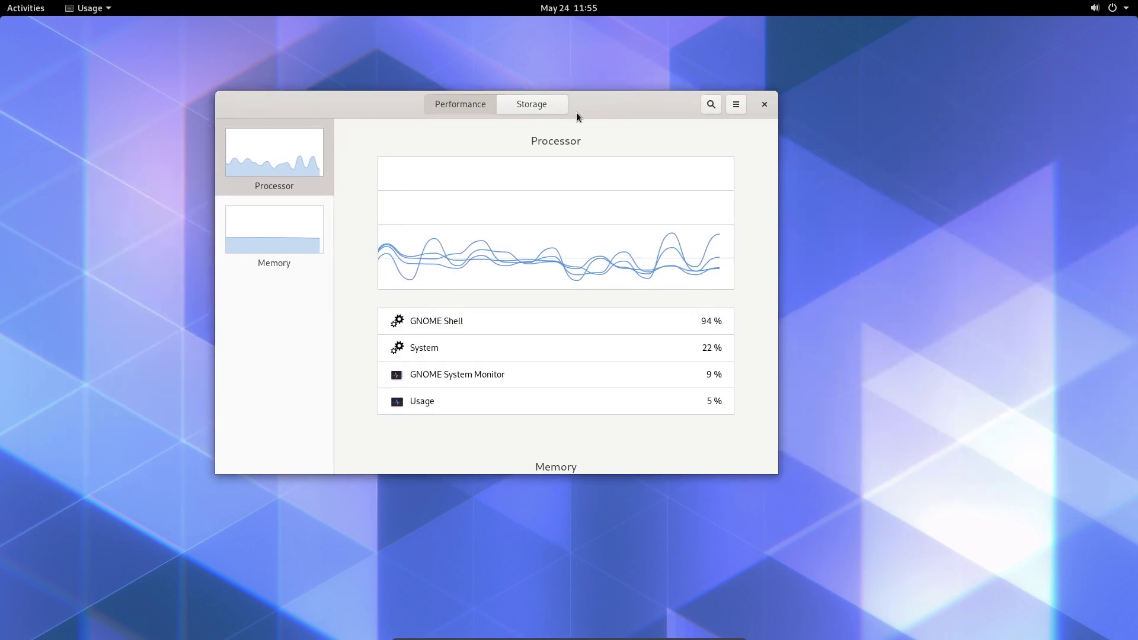
View the storage breakdown in Usage, and set its performance view to show all processes.
click(531, 104)
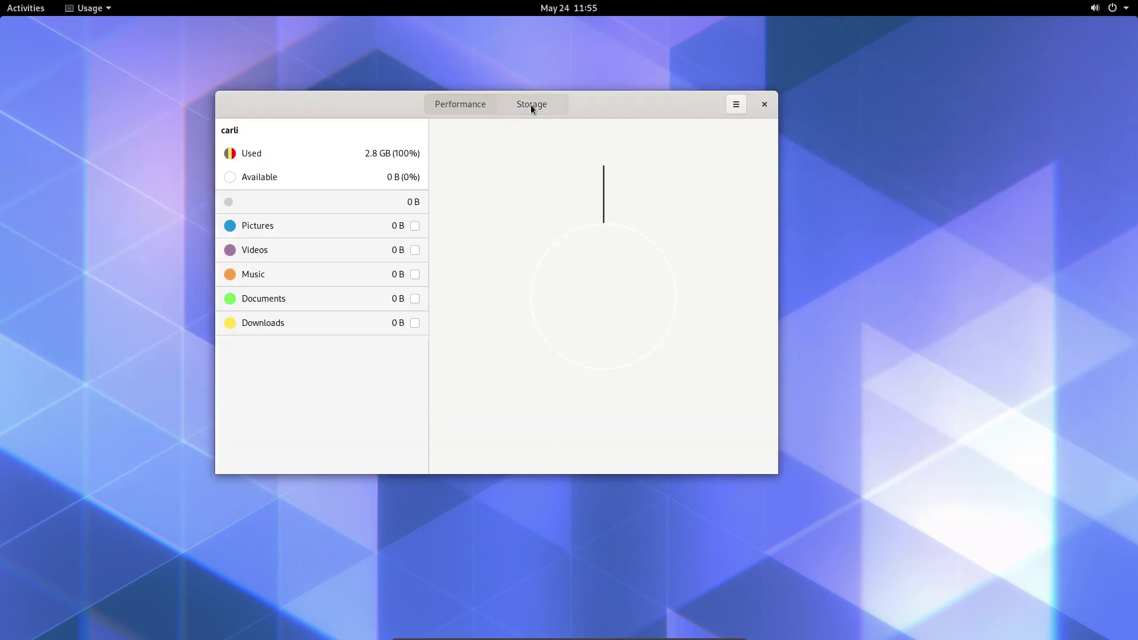
click(333, 221)
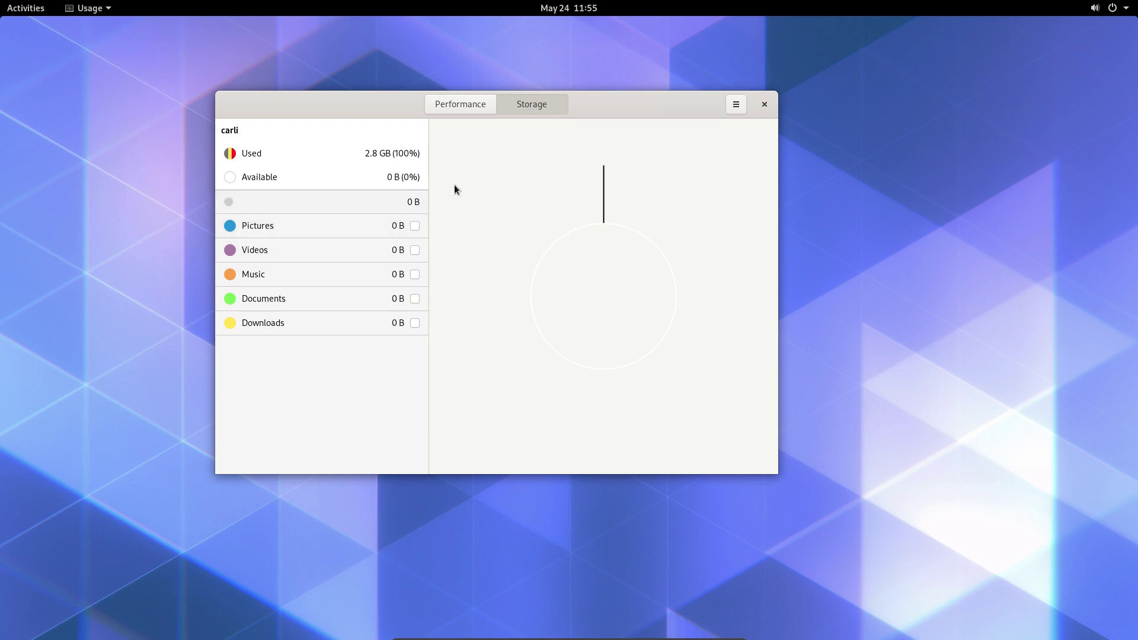
click(470, 106)
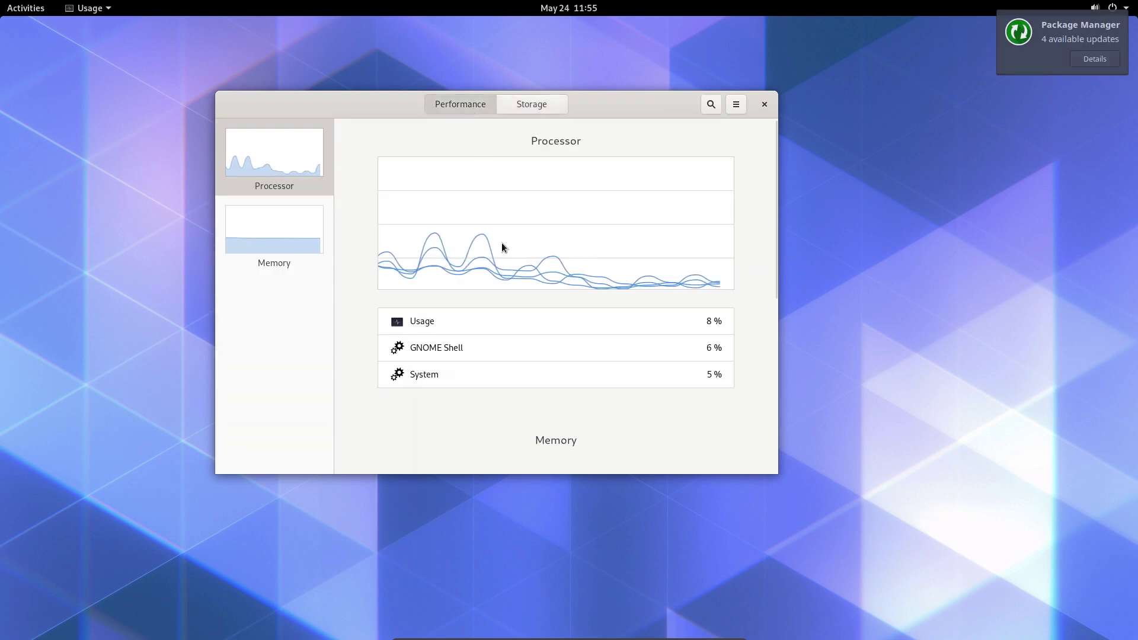
click(740, 112)
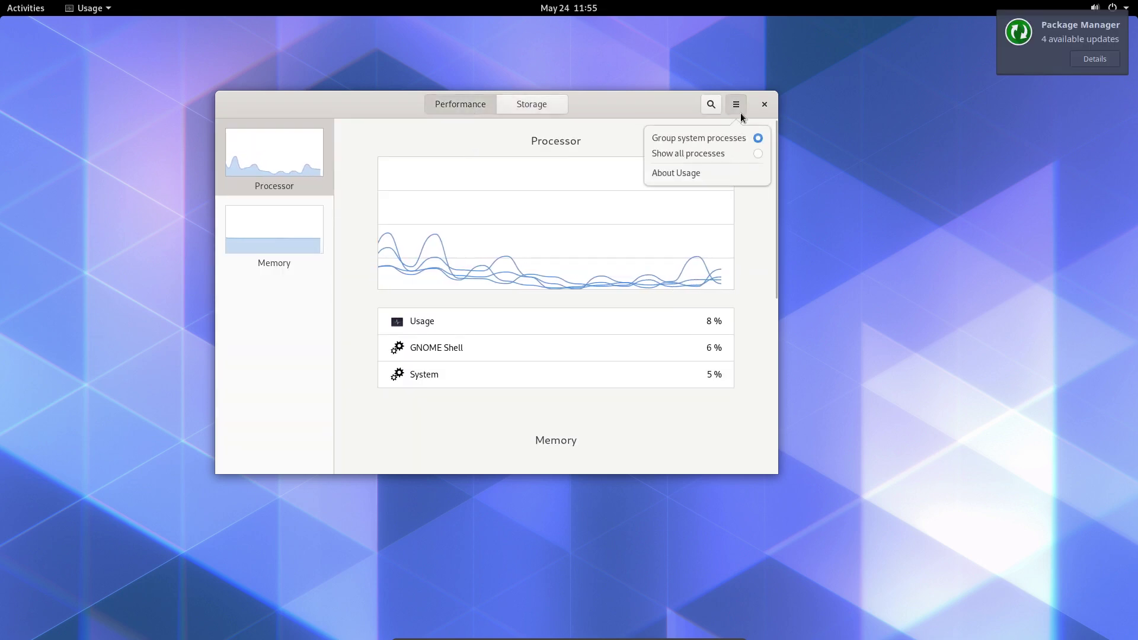
click(758, 153)
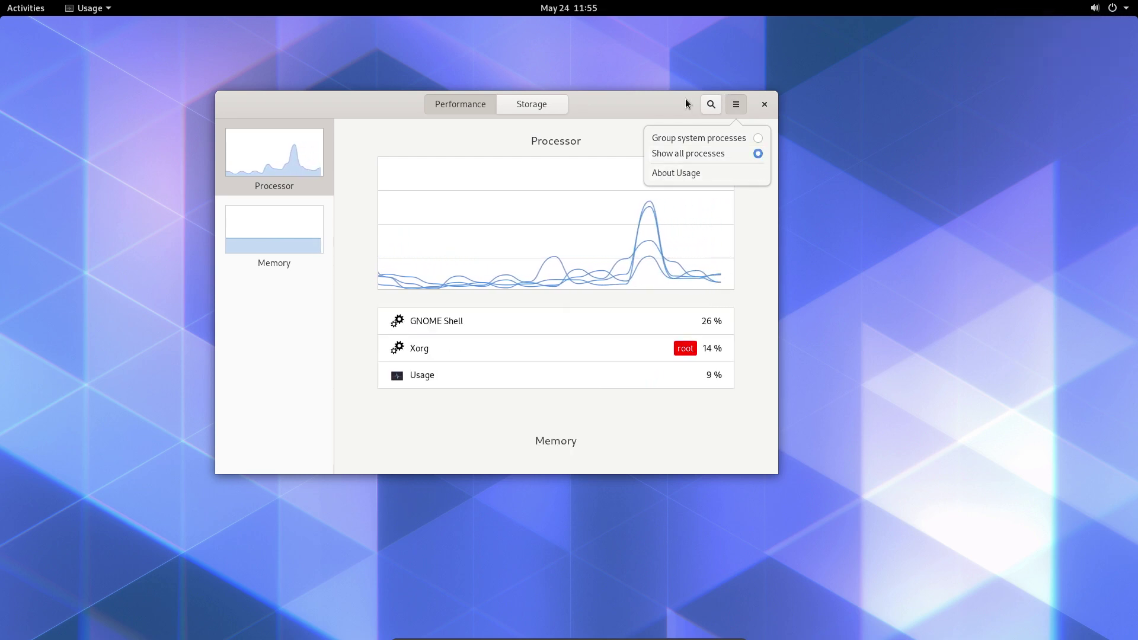
Maximize the Usage window to view processor and memory consumption together, and close it.
double_click(668, 104)
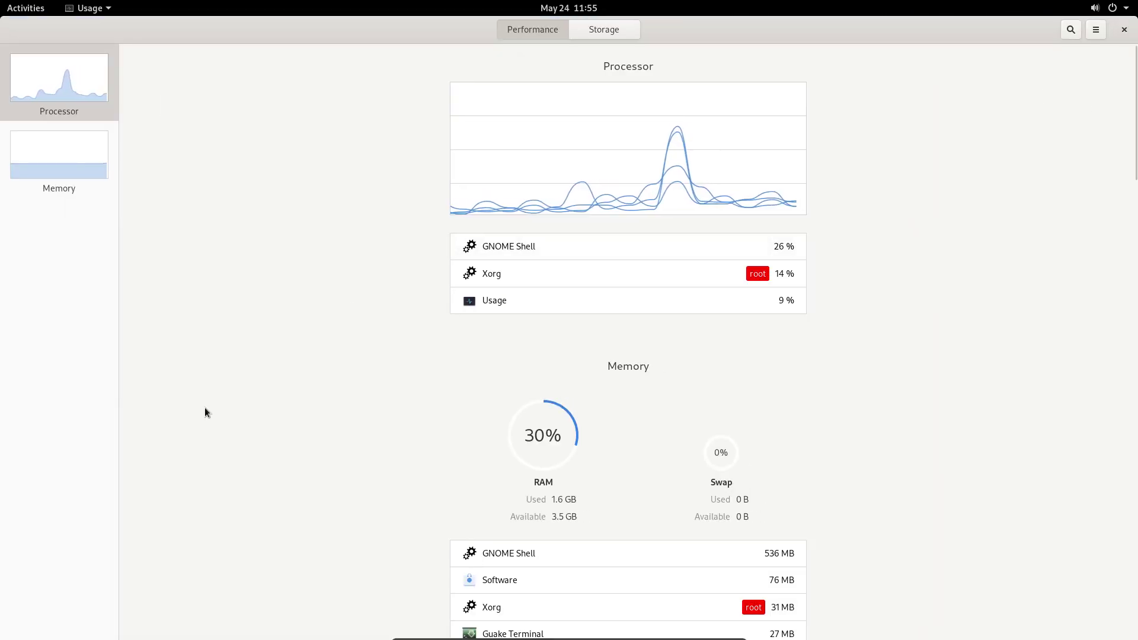
double_click(714, 28)
double_click(607, 101)
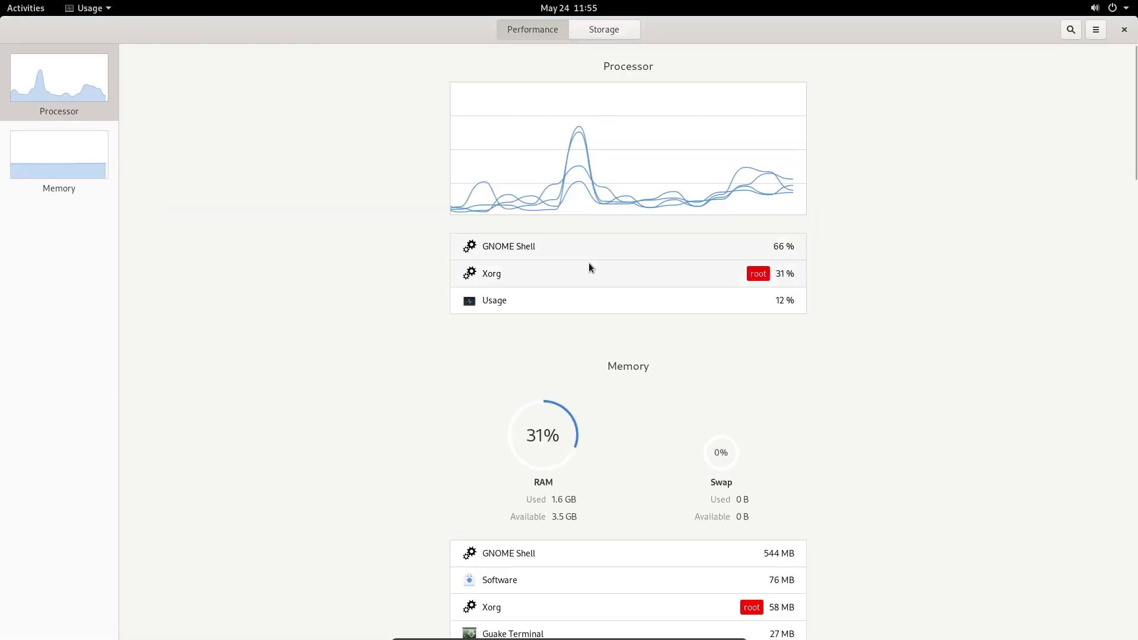
click(1124, 29)
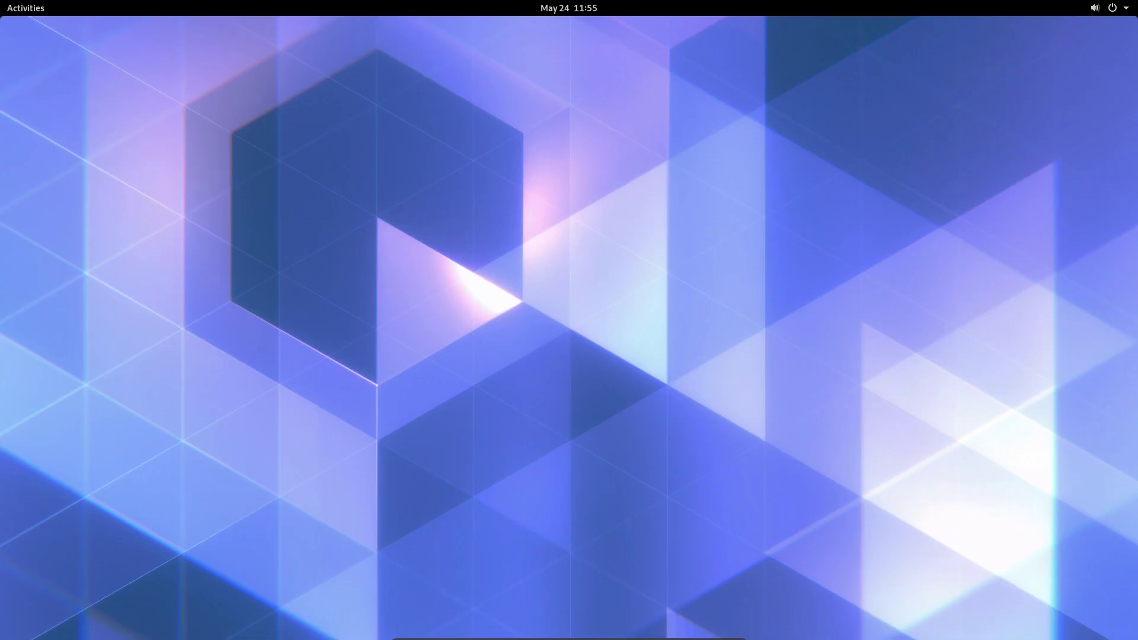
Switch to Sublime Text, remove the gnome-usage line from the carli-6 packages.x86_64 file and save it.
key(alt+Tab)
double_click(581, 224)
drag(144, 419, 38, 420)
click(135, 419)
drag(135, 419, 52, 419)
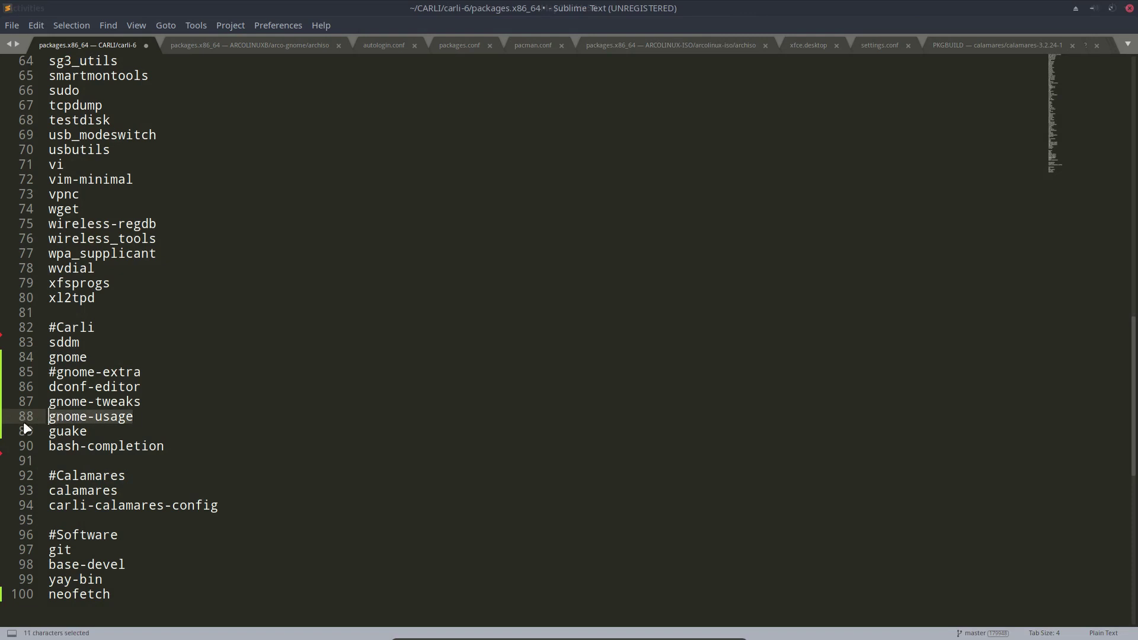
key(BackSpace)
key(BackSpace)
key(ctrl+s)
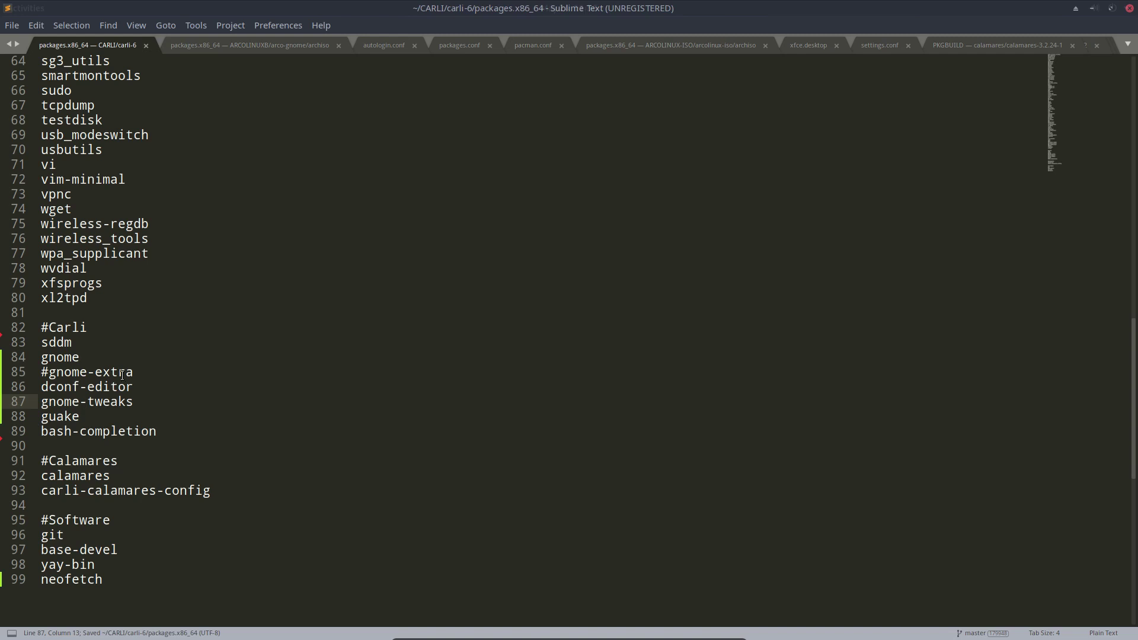
Delete the #gnome-extra comment line from the package list, save the file and close the editor.
drag(136, 369, 34, 373)
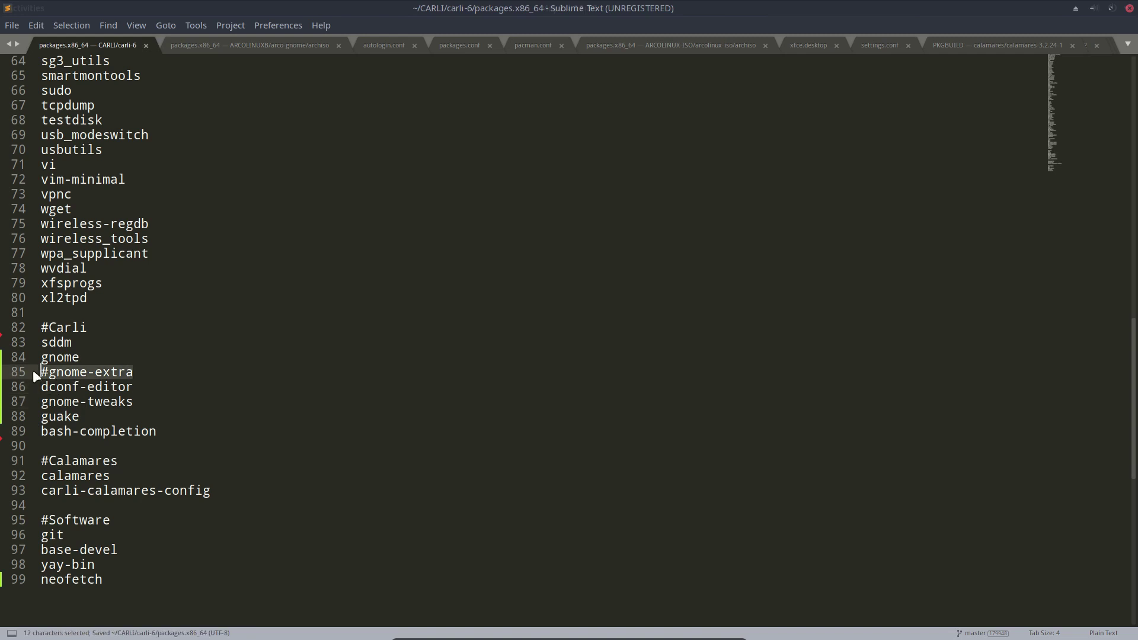
key(Delete)
key(Delete)
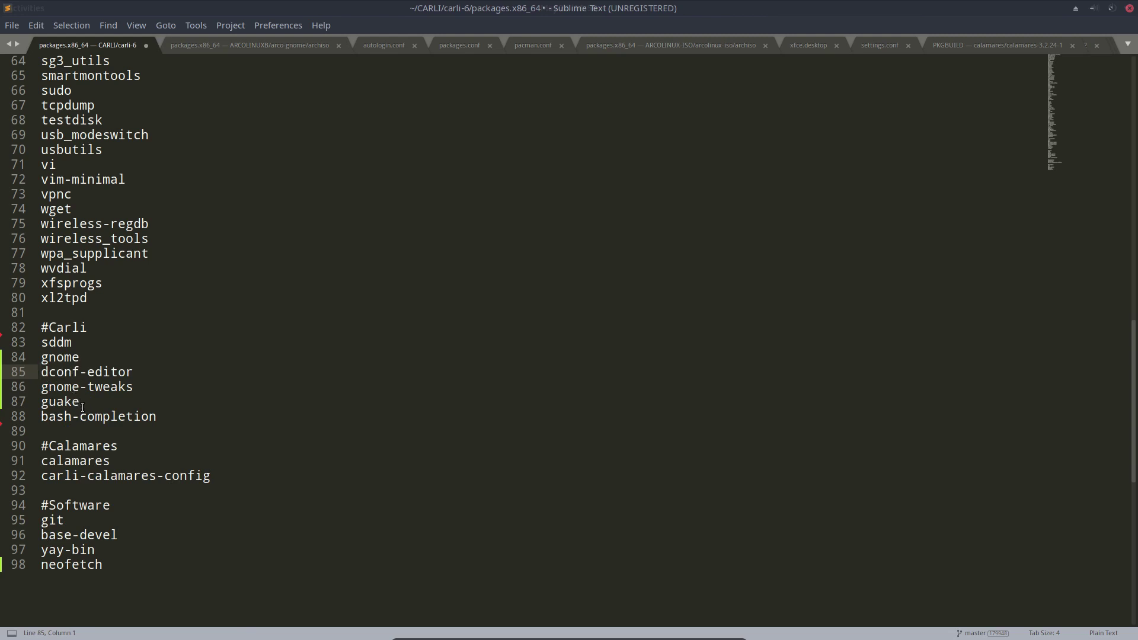
key(ctrl+s)
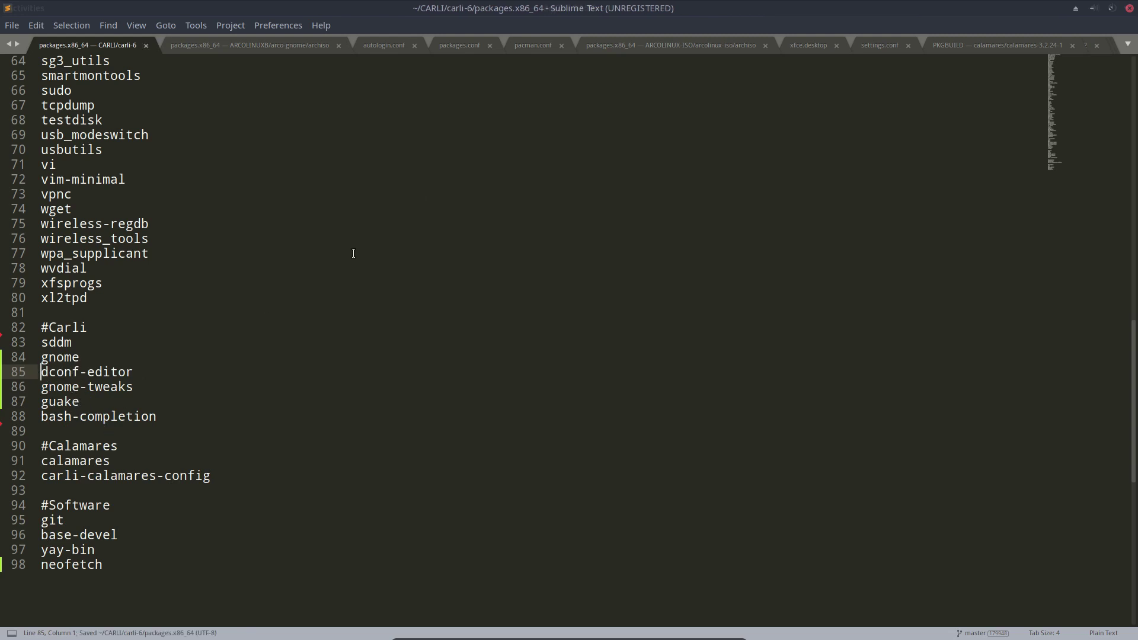
click(1128, 9)
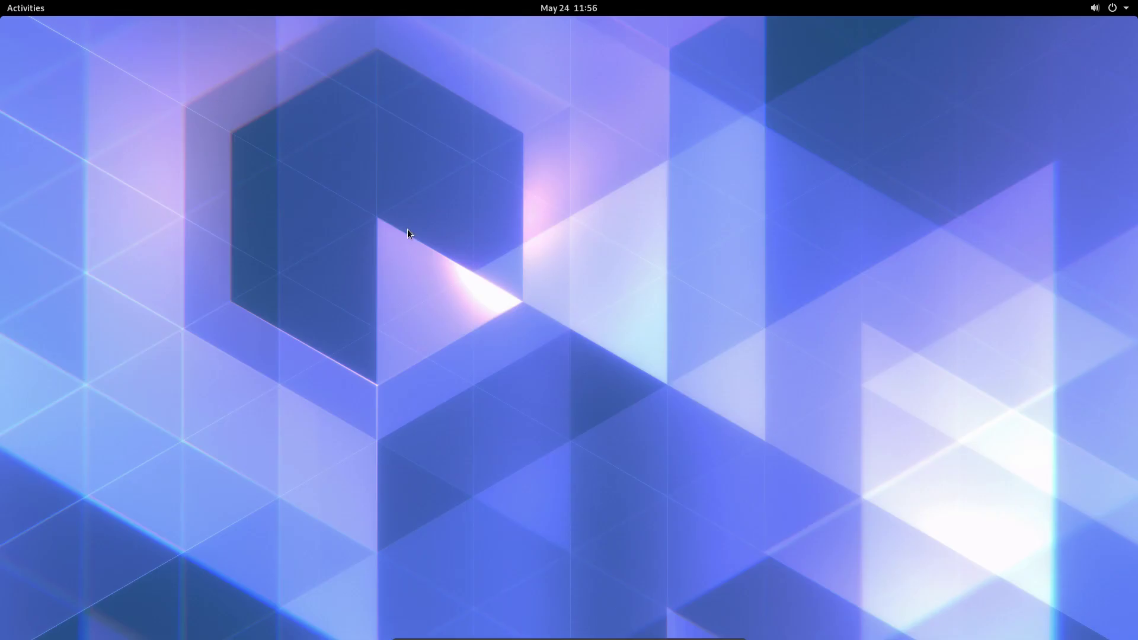
Power off the gnome virtual machine from its GNOME session and close VirtualBox Manager.
click(1122, 7)
click(1087, 91)
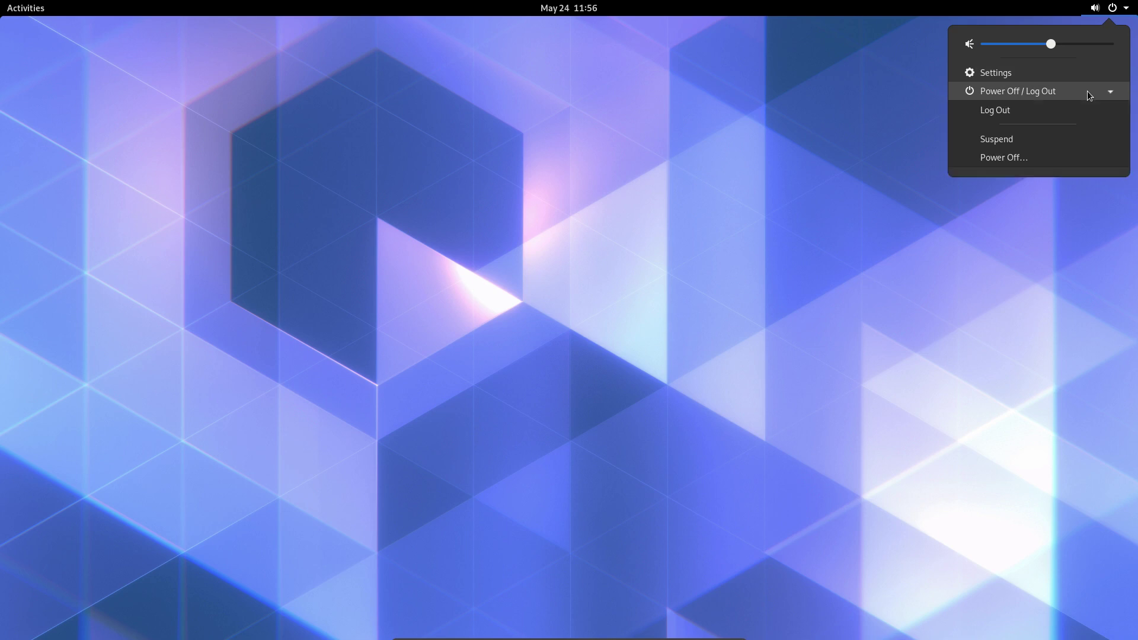
click(1021, 156)
click(632, 399)
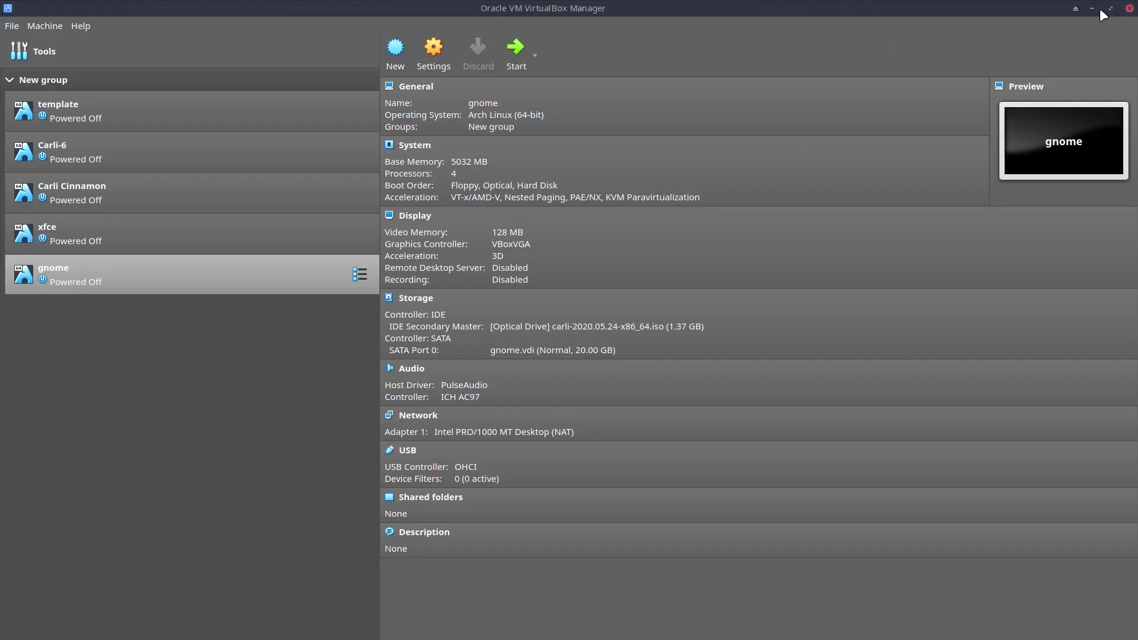
click(1129, 9)
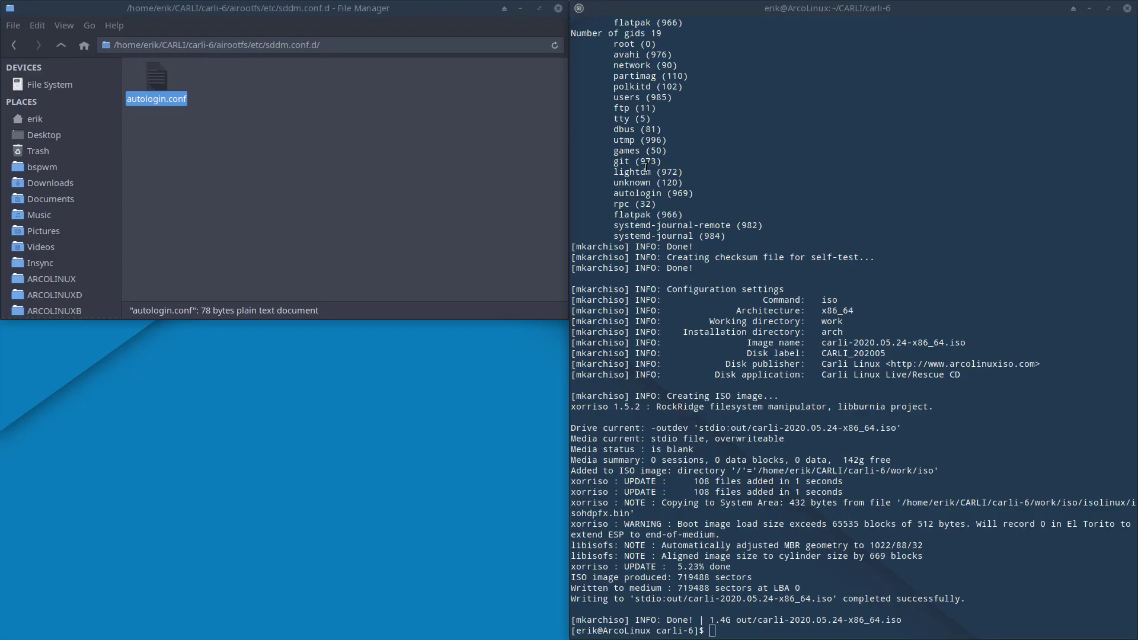